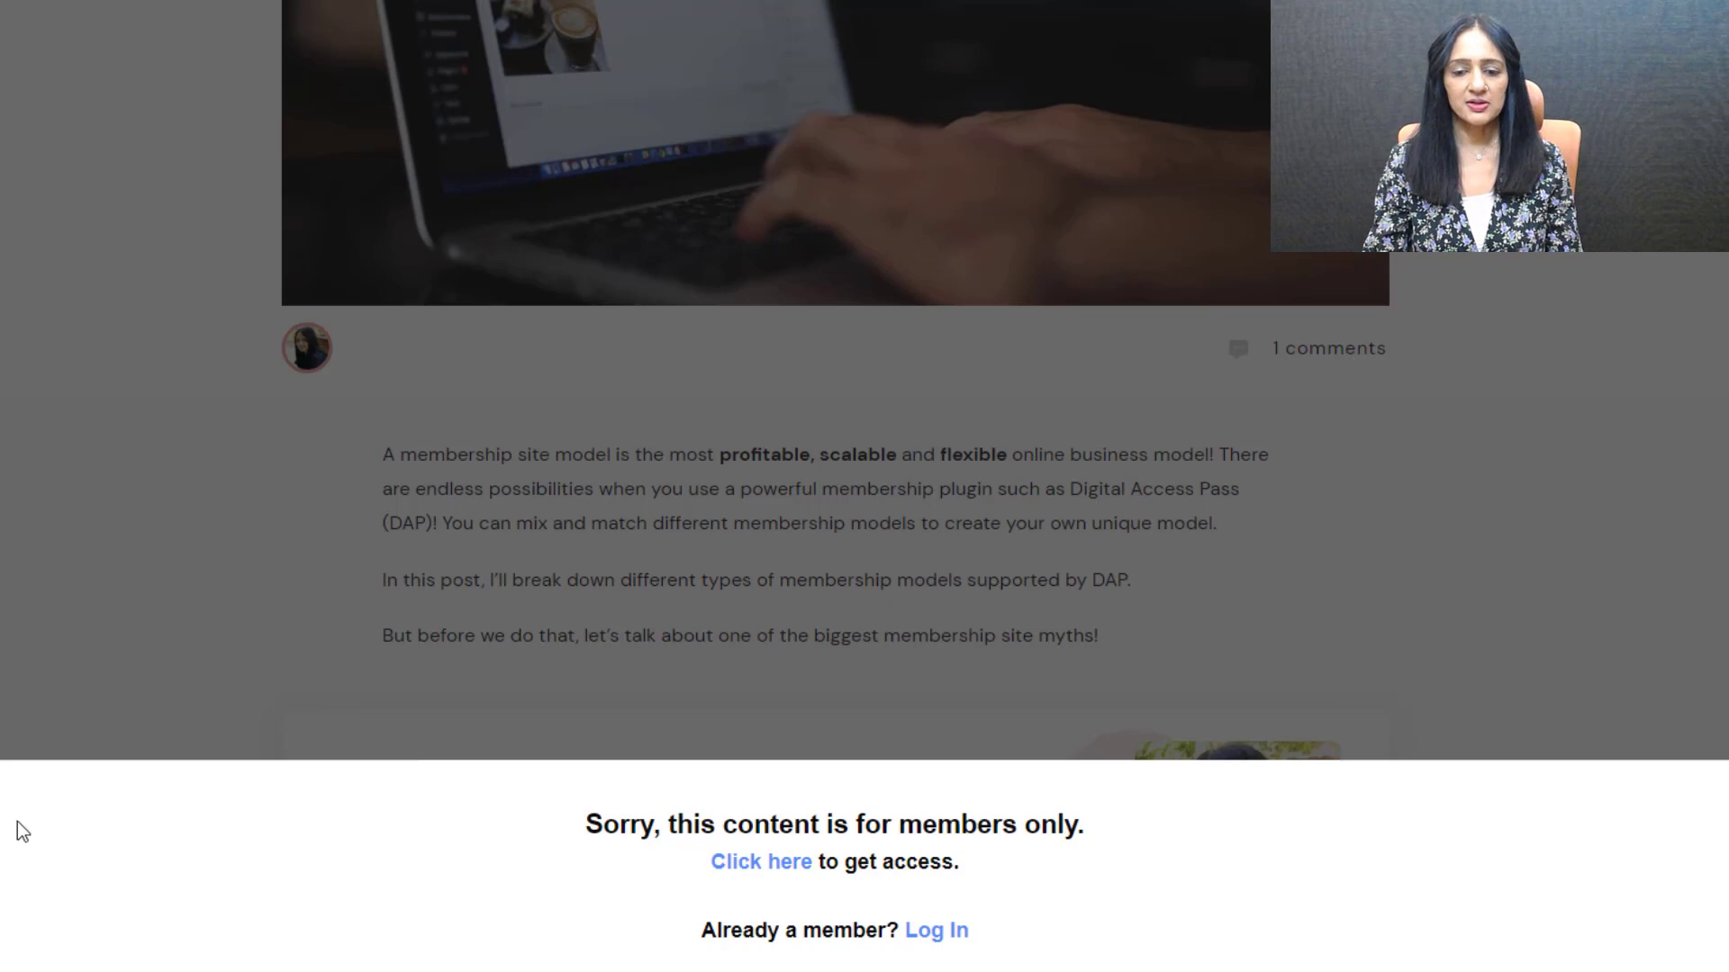
drag(397, 397, 585, 737)
drag(617, 581, 620, 740)
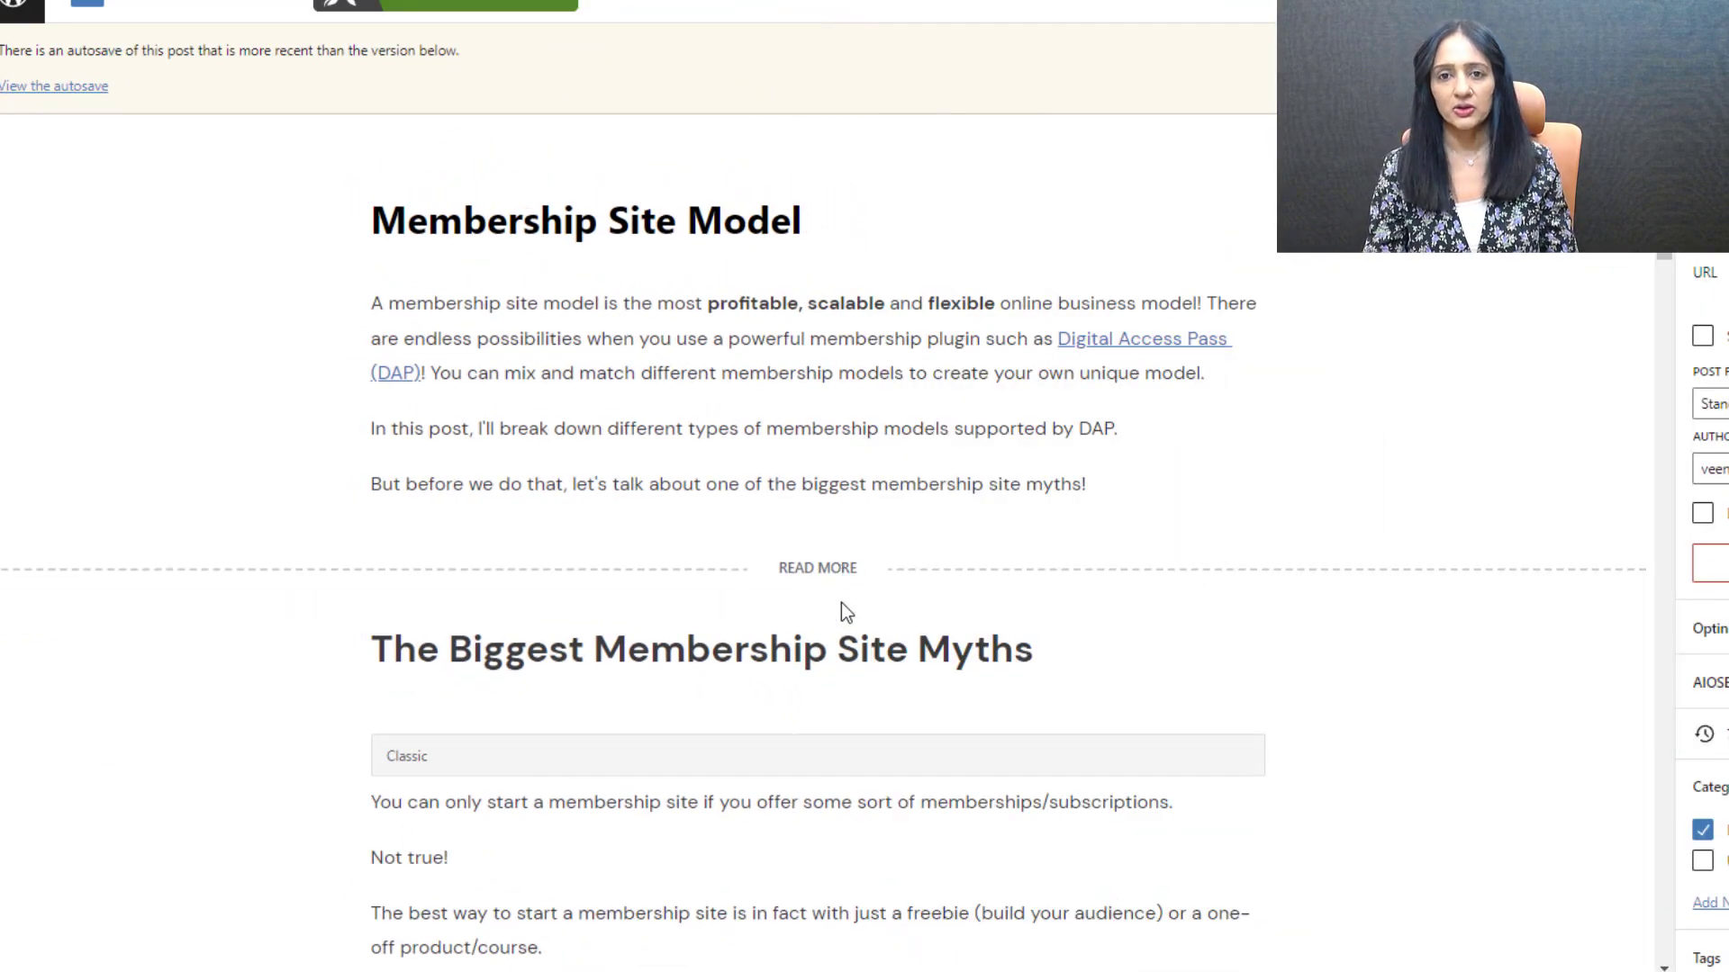
Search the block library for "more" below the post's Read More divider, and highlight the teaser paragraphs above the divider
click(818, 600)
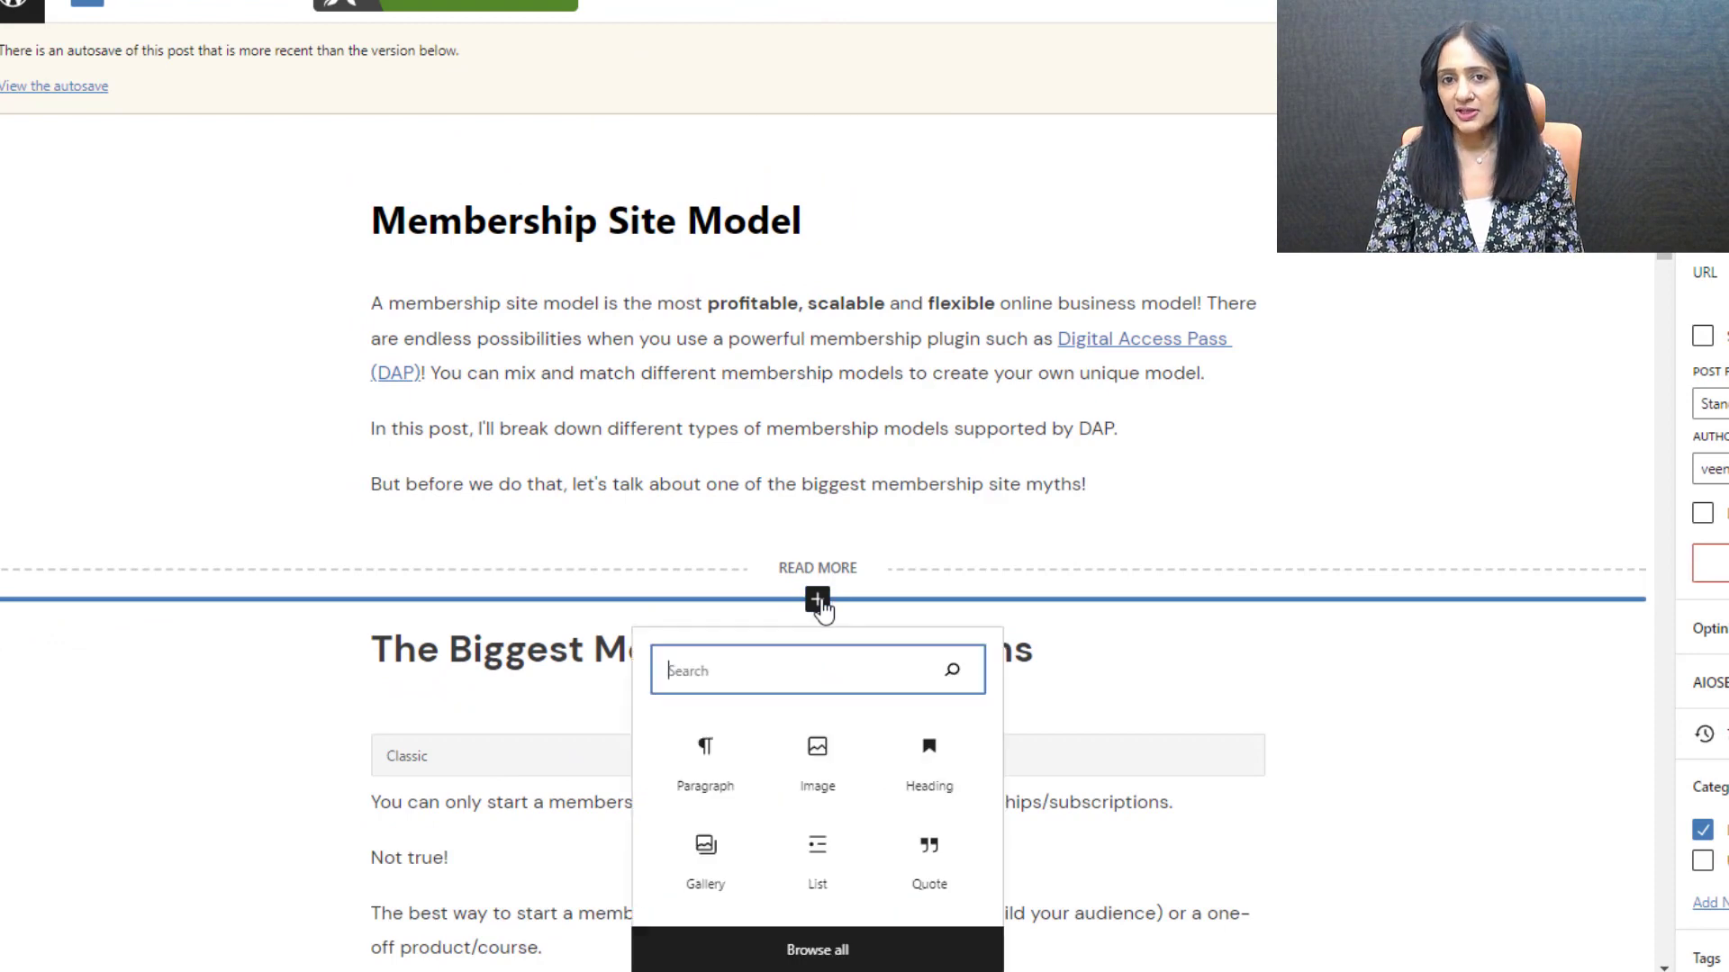
text(more)
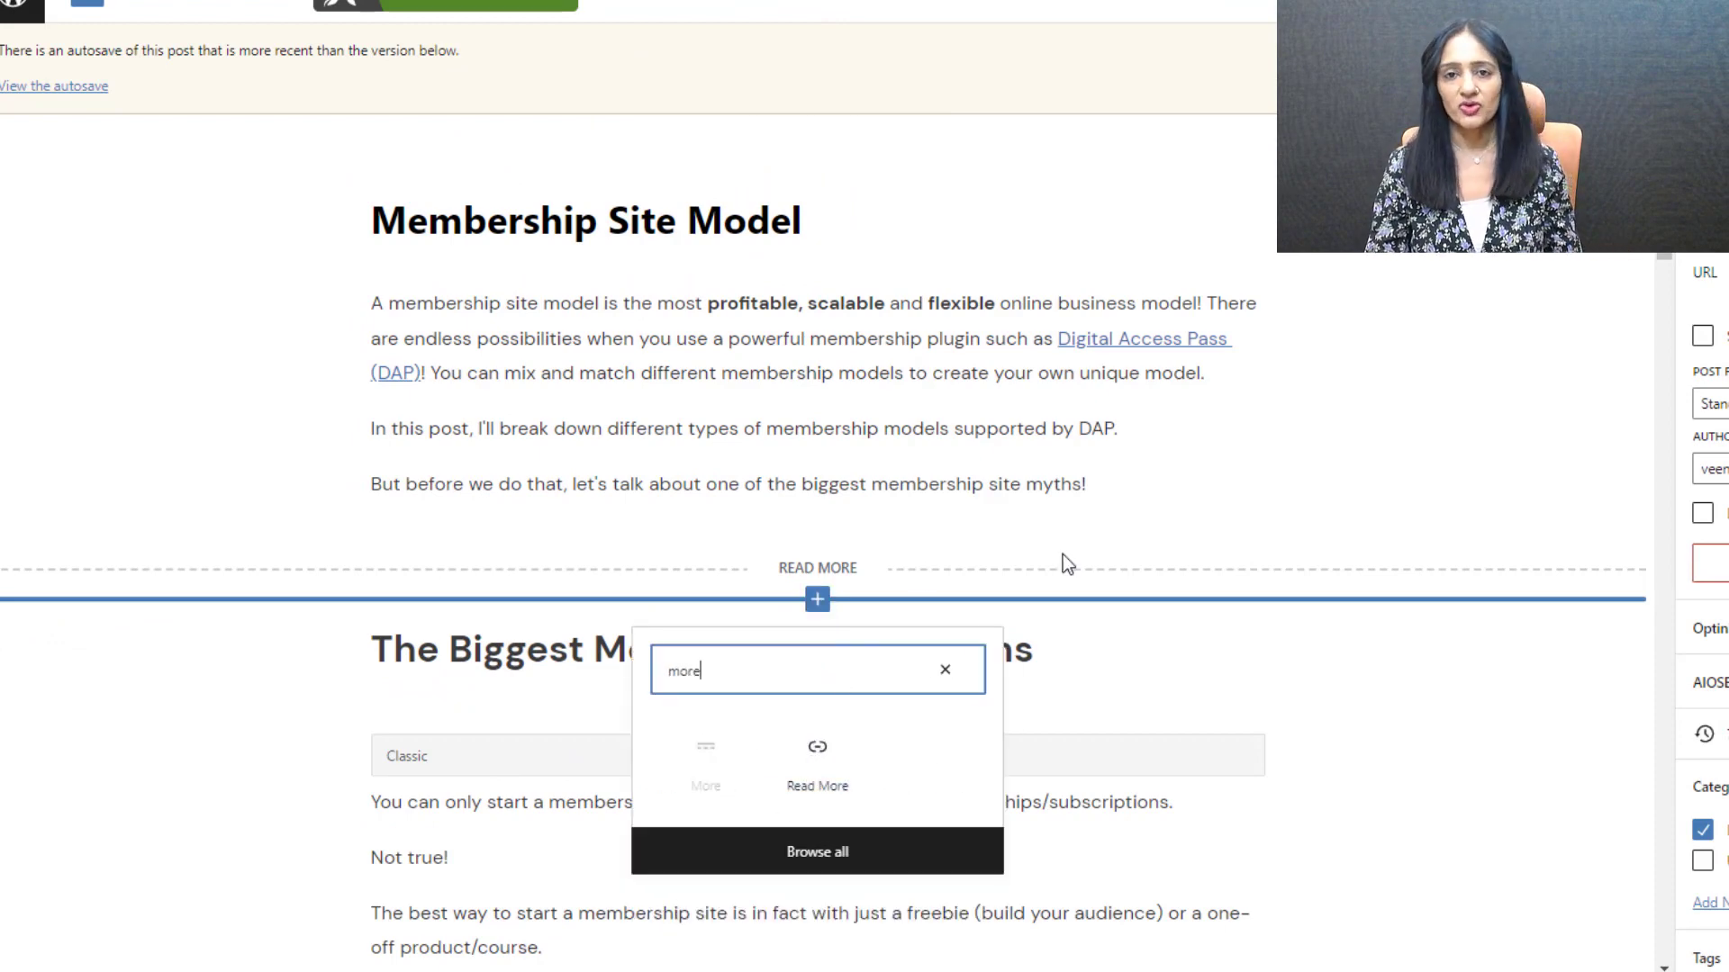
click(815, 576)
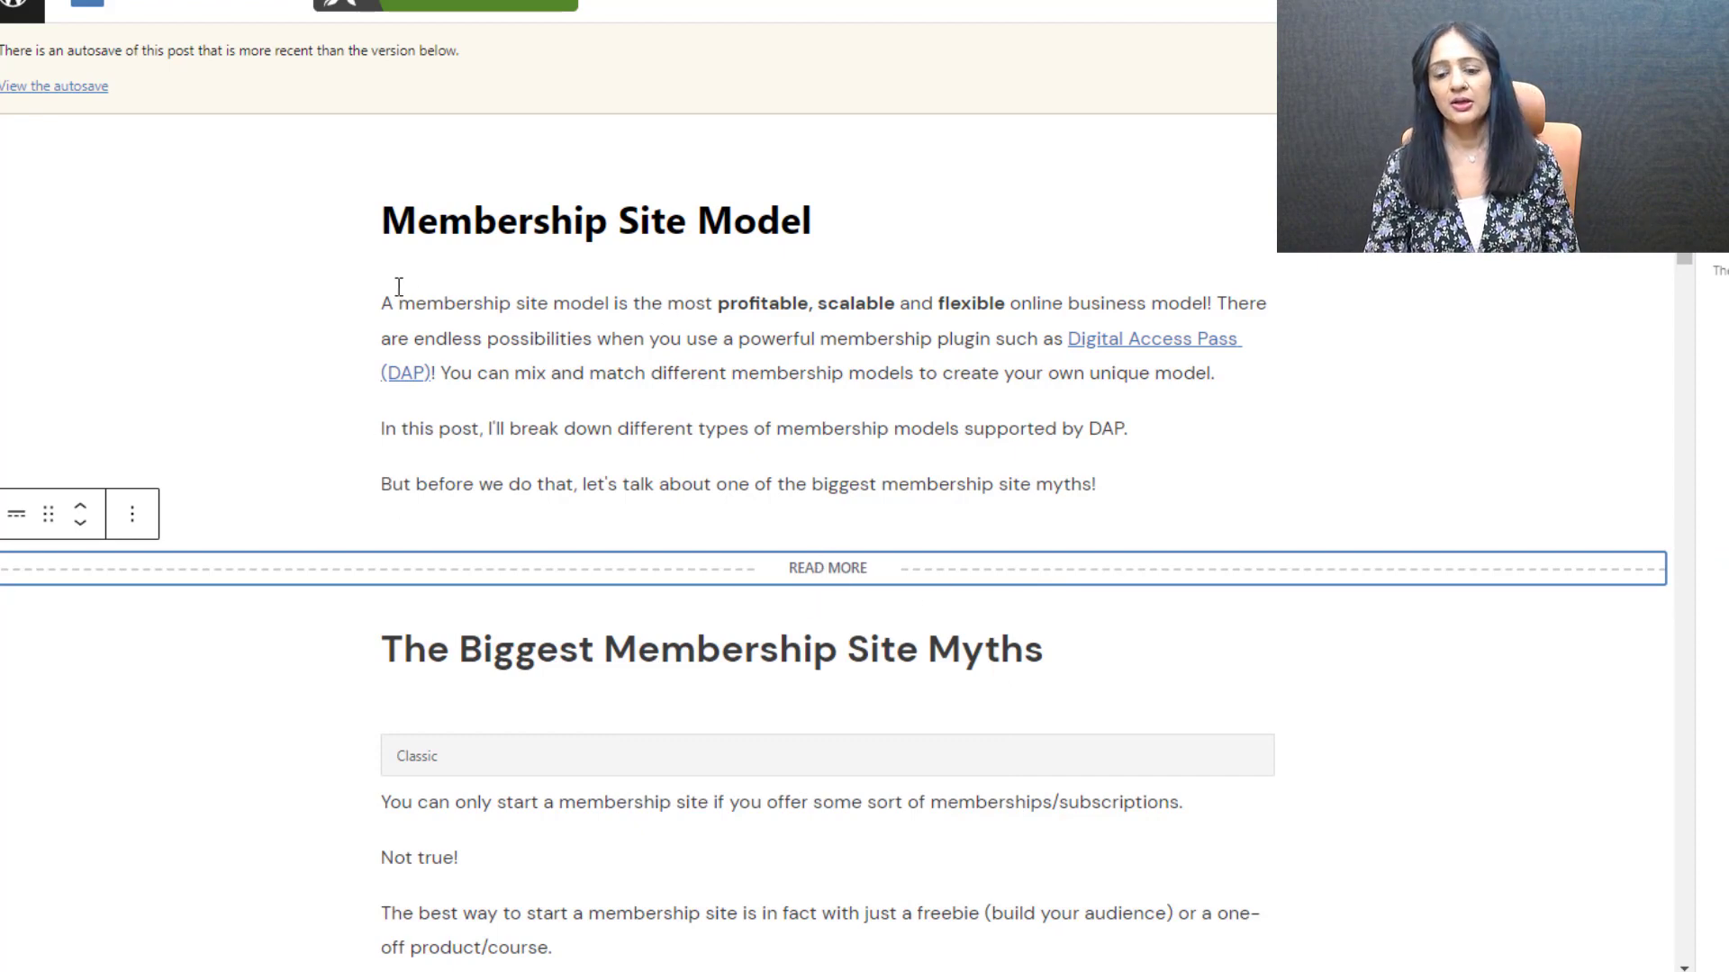
drag(385, 297, 1350, 514)
click(1116, 428)
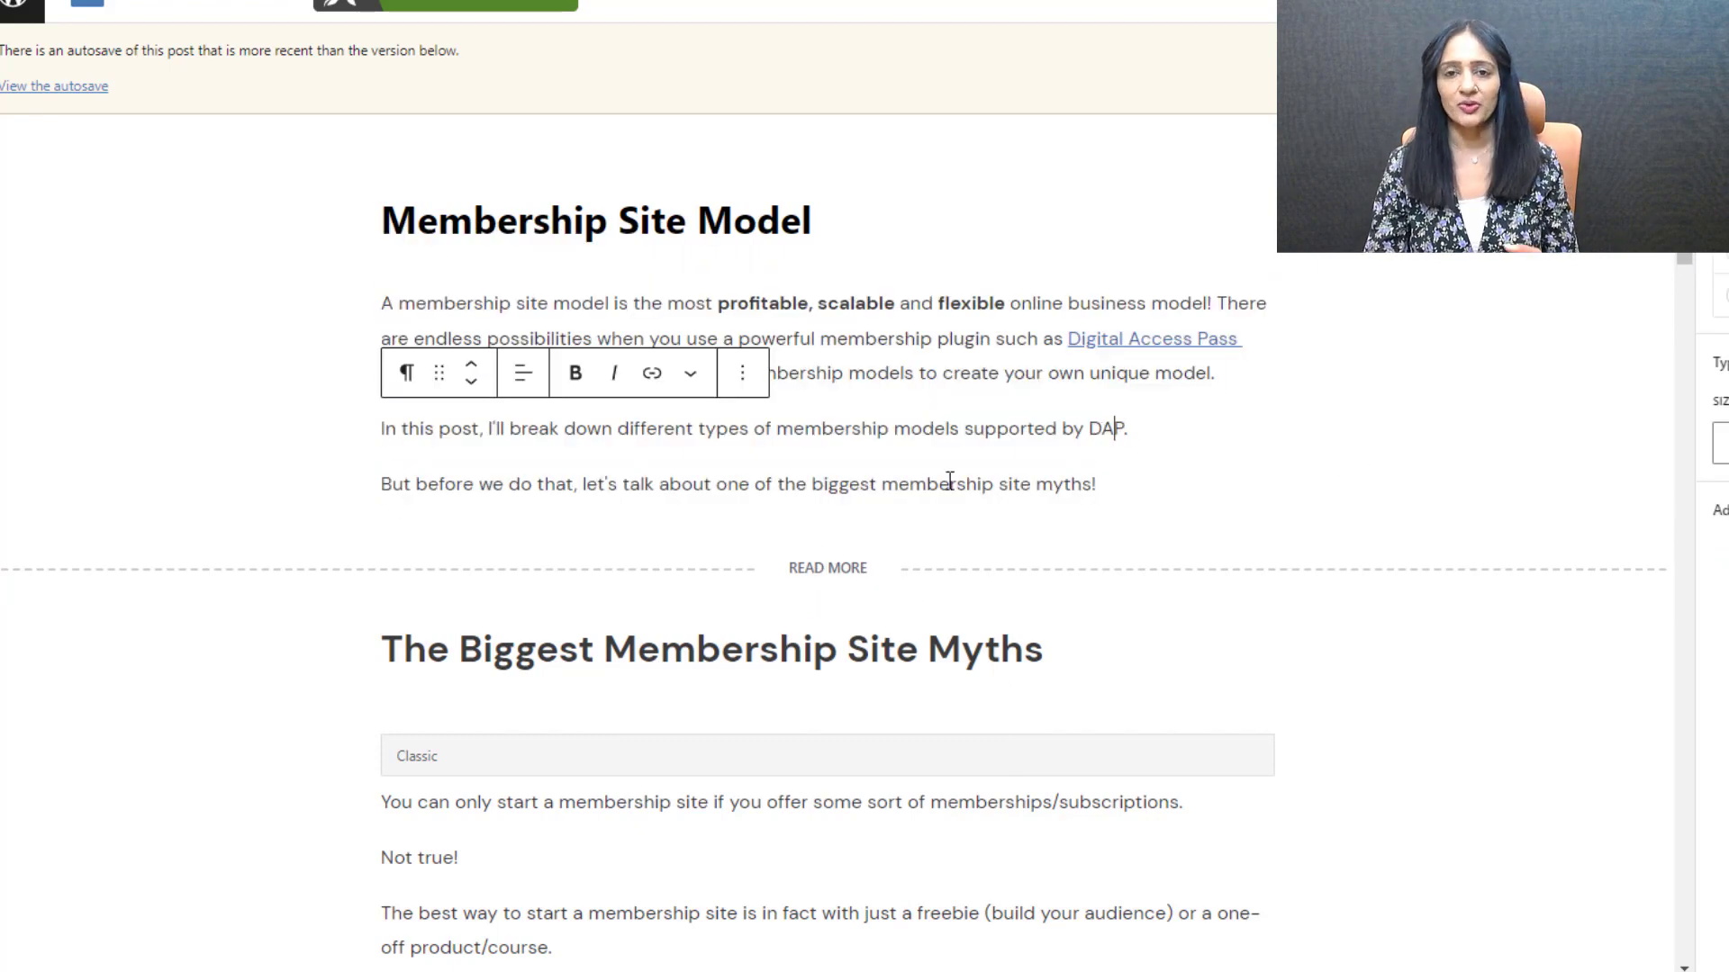
scroll(587, 656, down, 3)
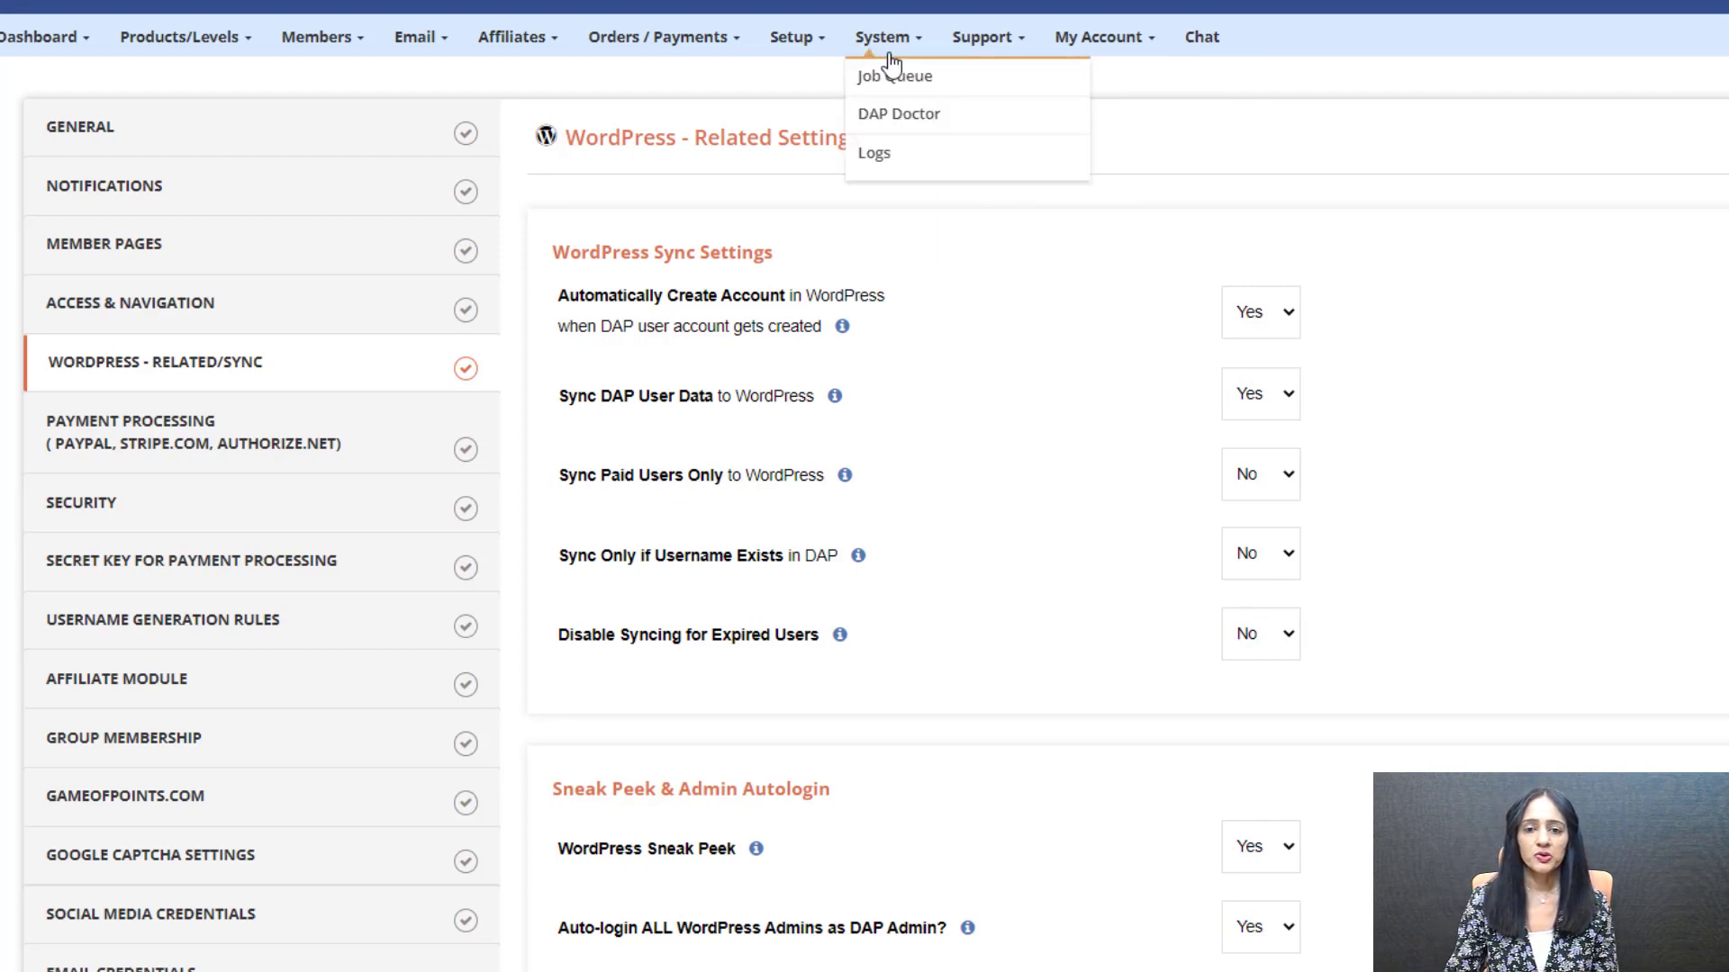
In the WordPress-related settings, read the help for WordPress Sneak Peek and set the option to Yes
mouse_move(791, 51)
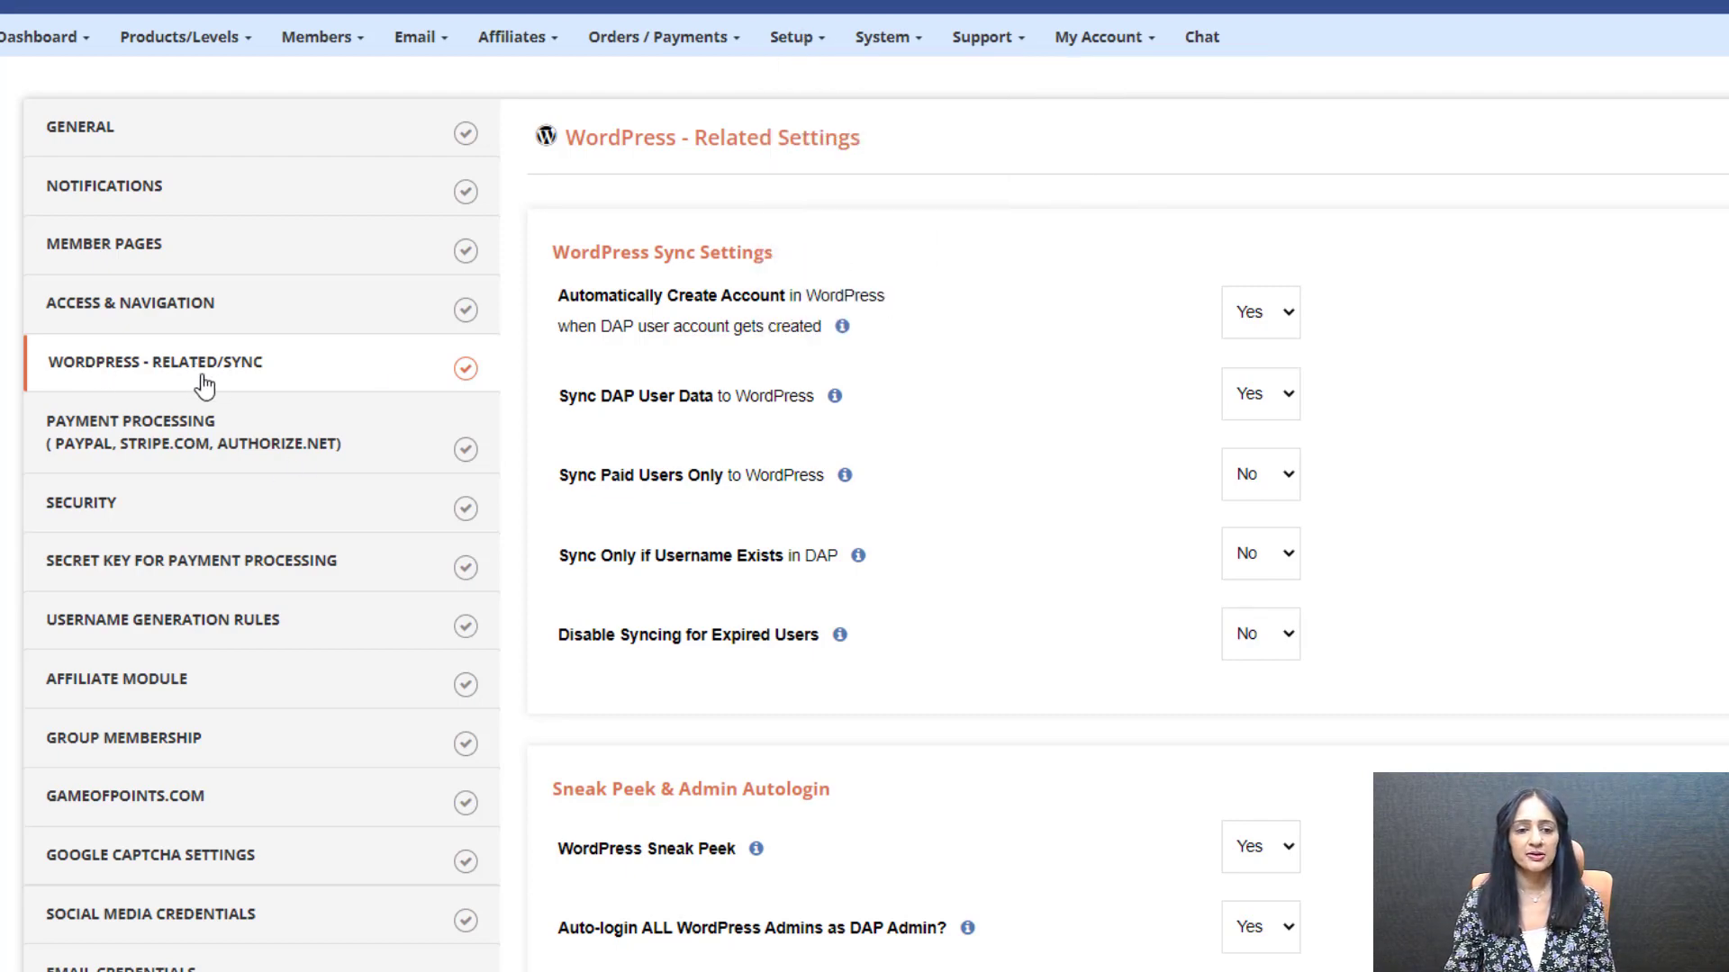
scroll(919, 691, down, 1)
scroll(915, 686, down, 1)
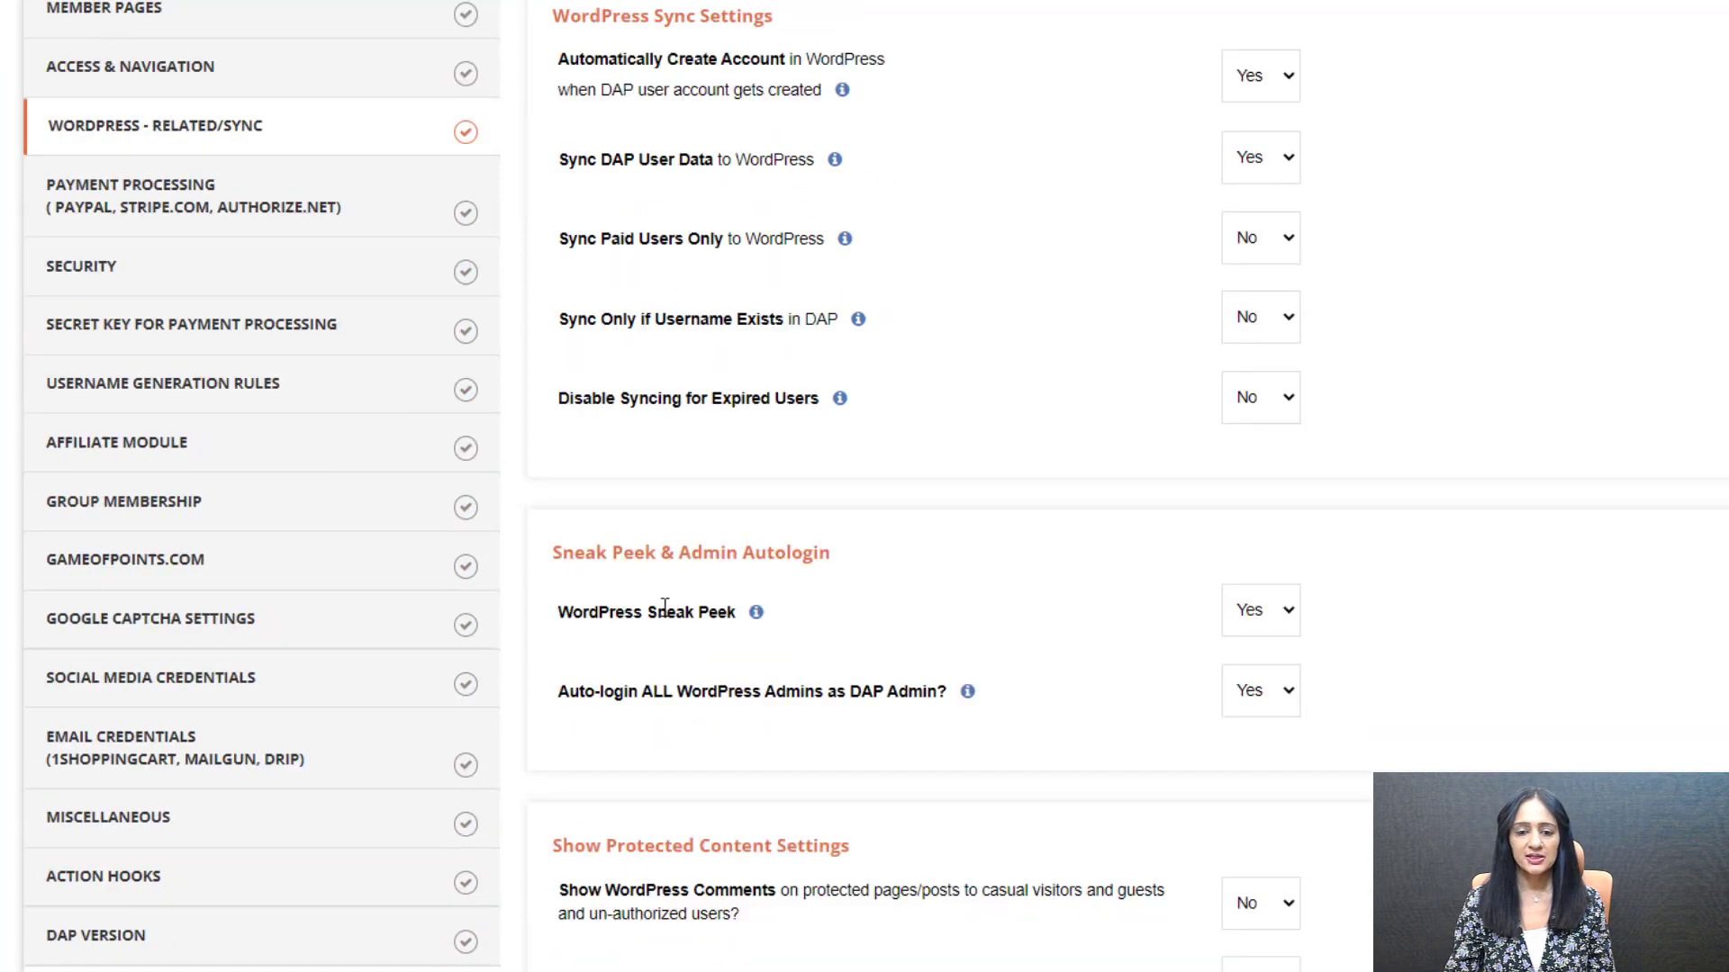
click(755, 613)
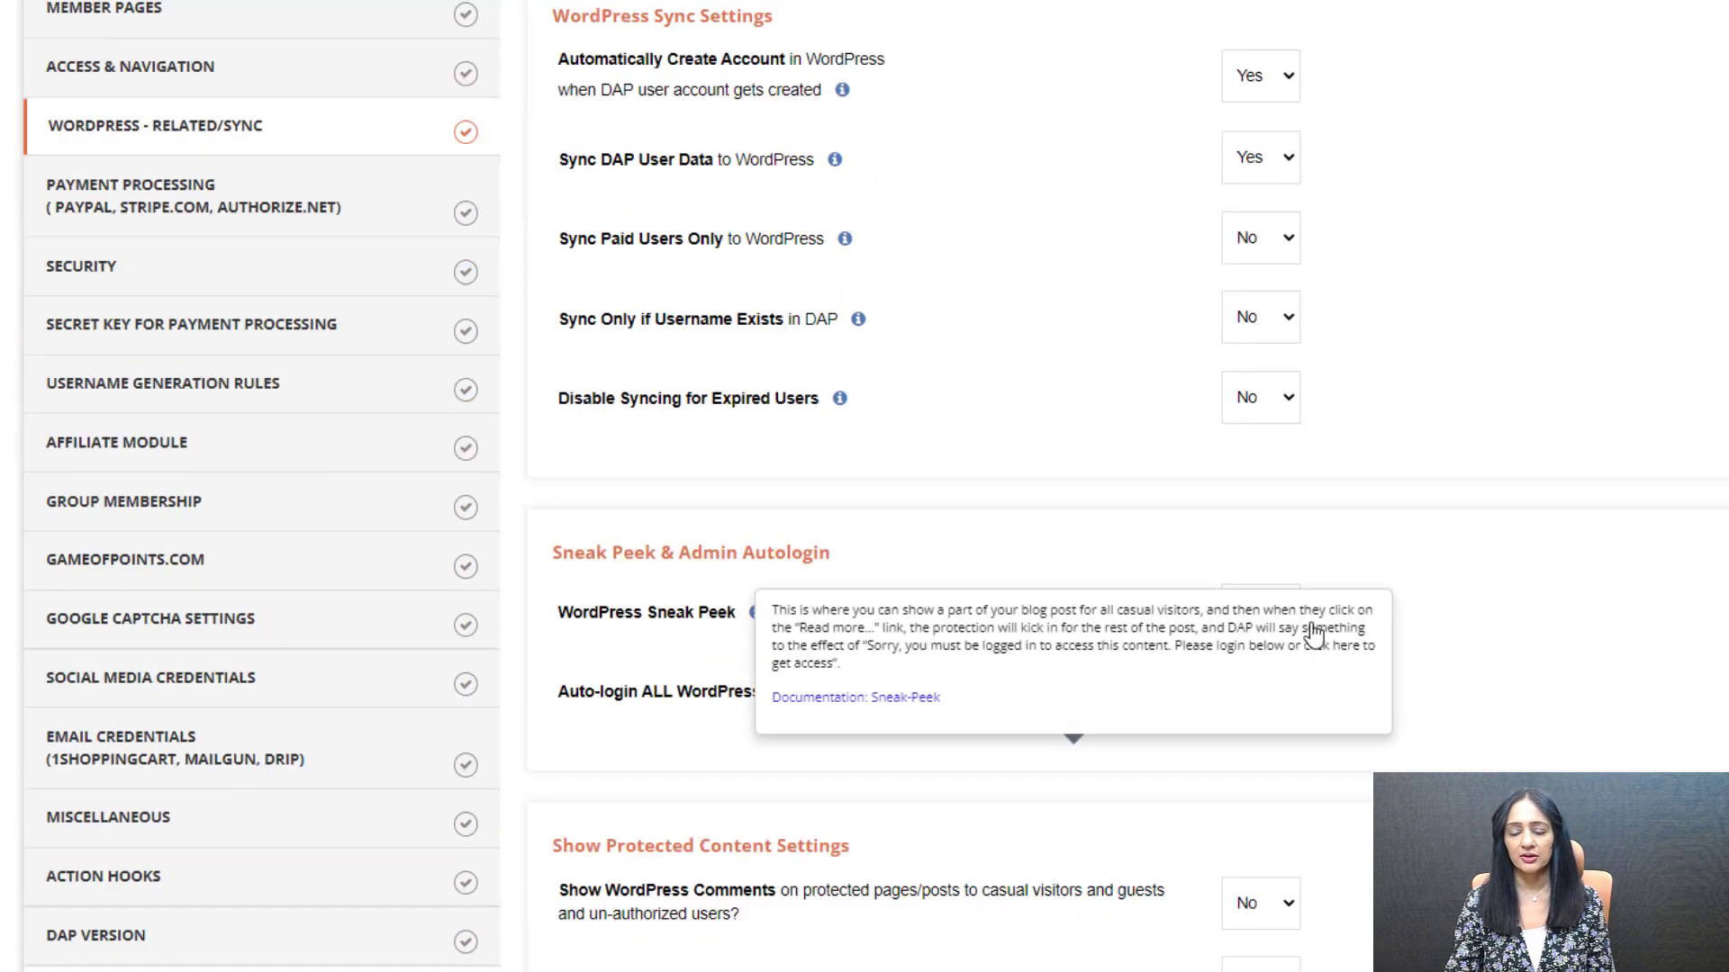
click(1287, 618)
click(1358, 643)
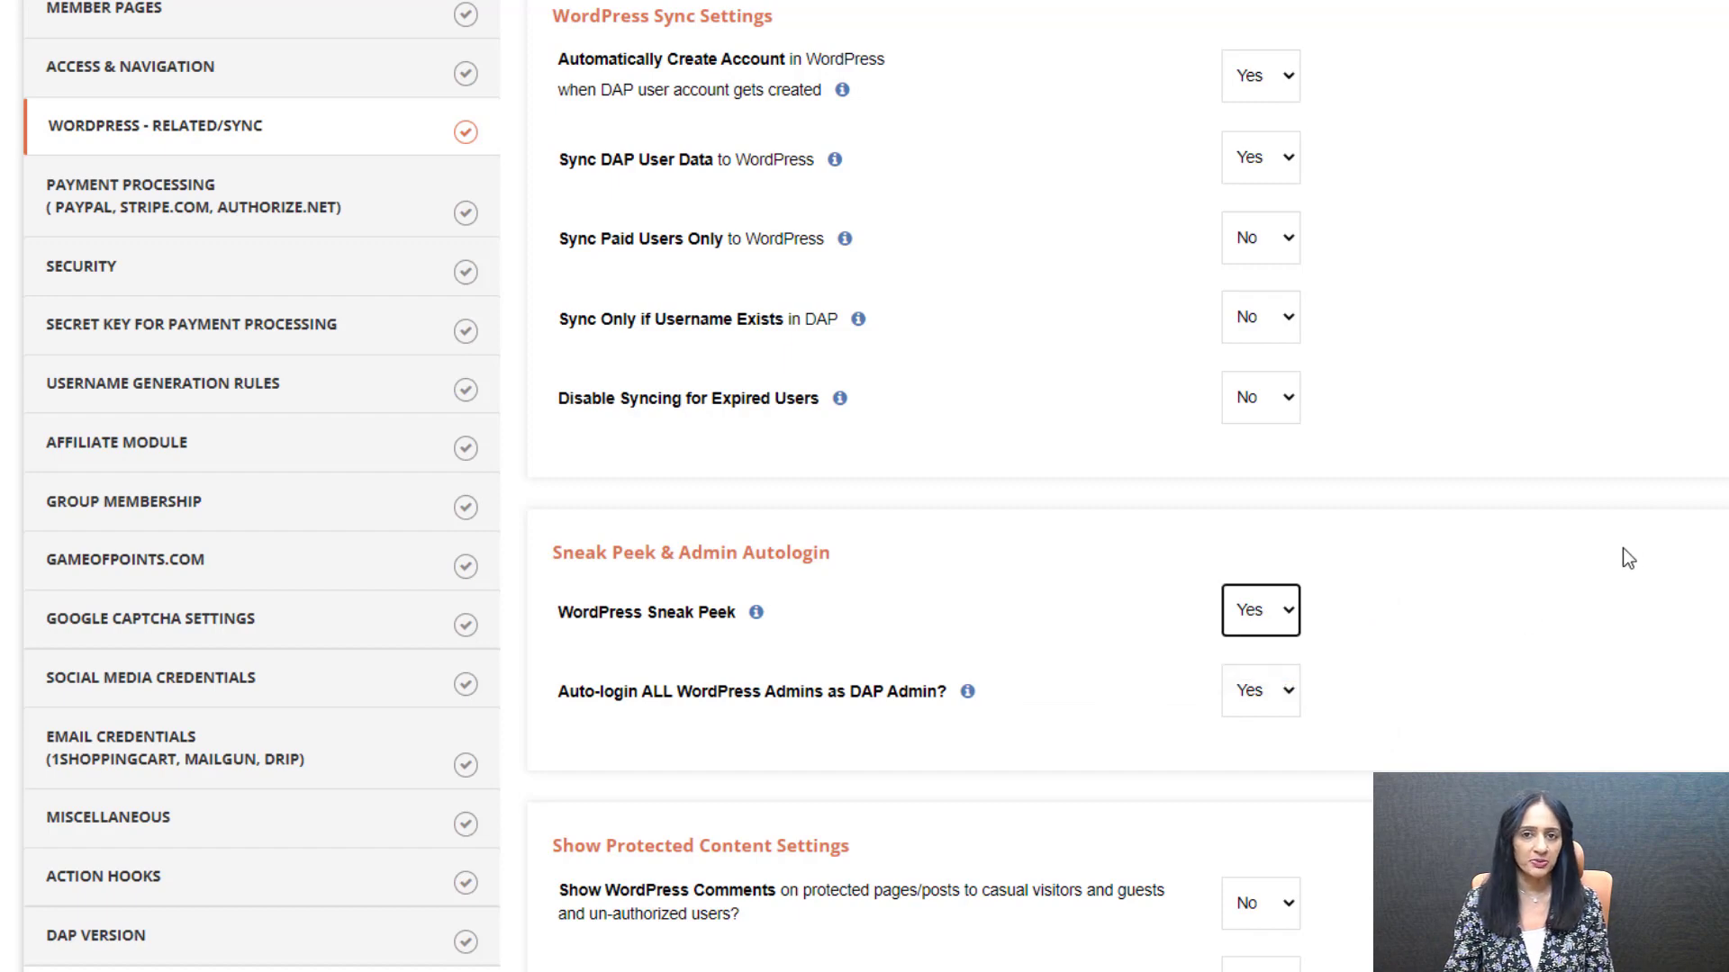
scroll(1592, 543, up, 2)
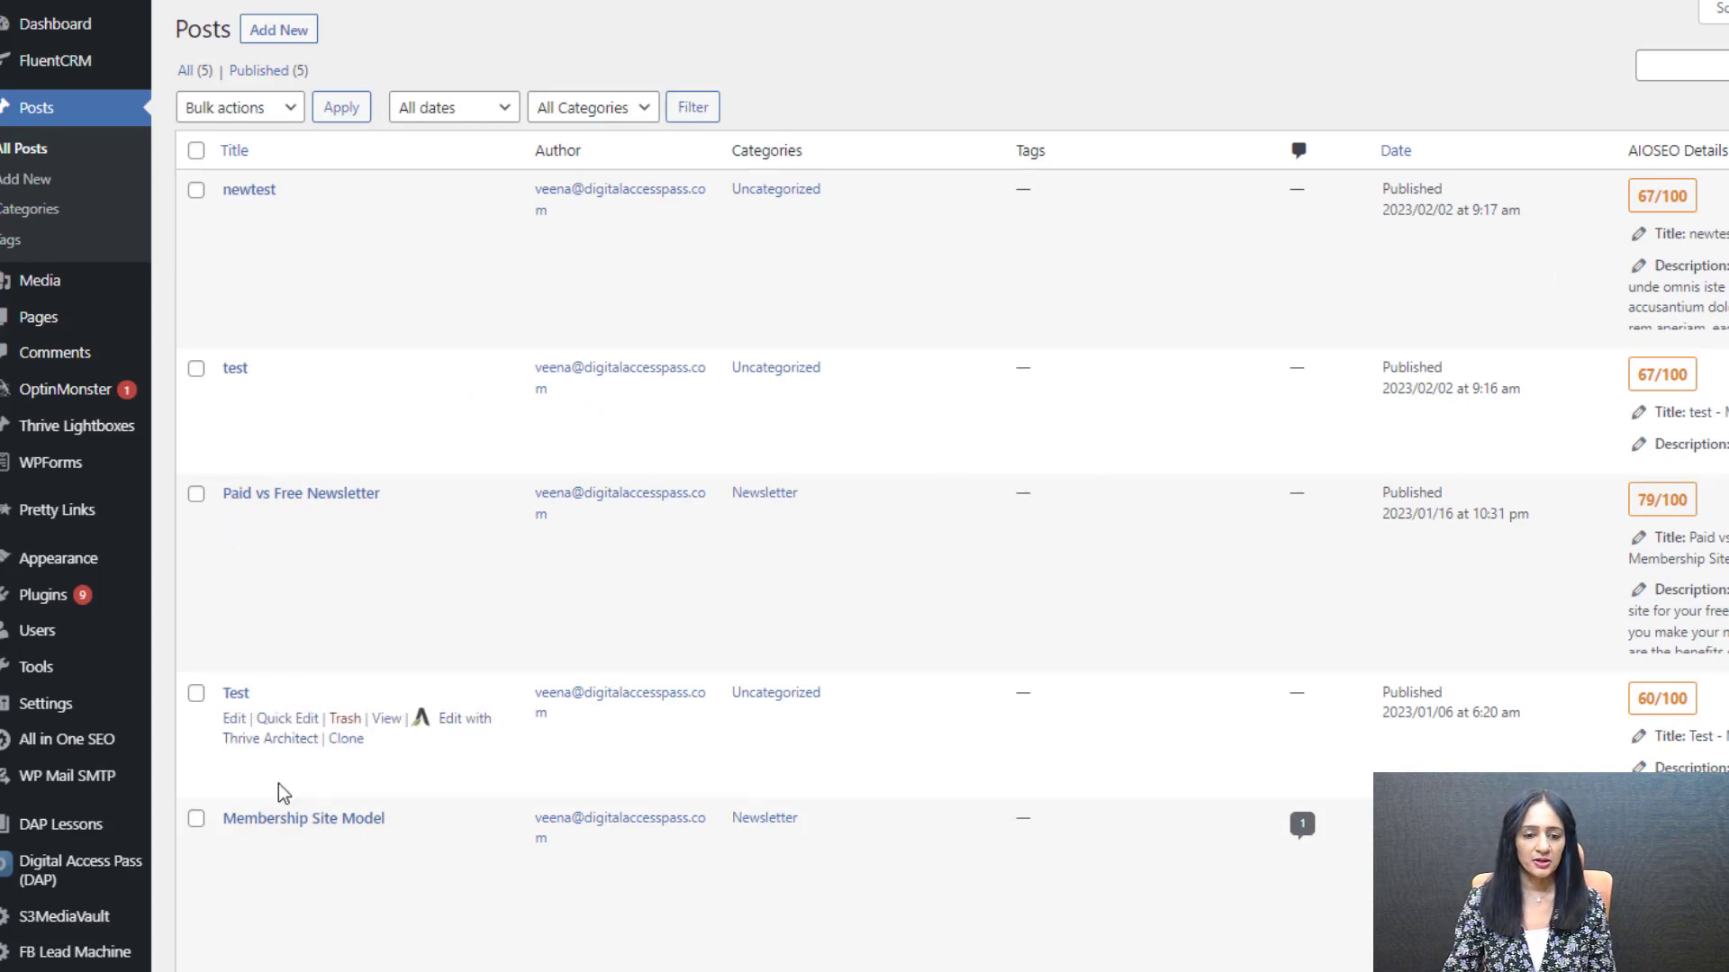
Open the Membership Site Model post for editing and search for the "more" block just below its Read More divider
click(234, 842)
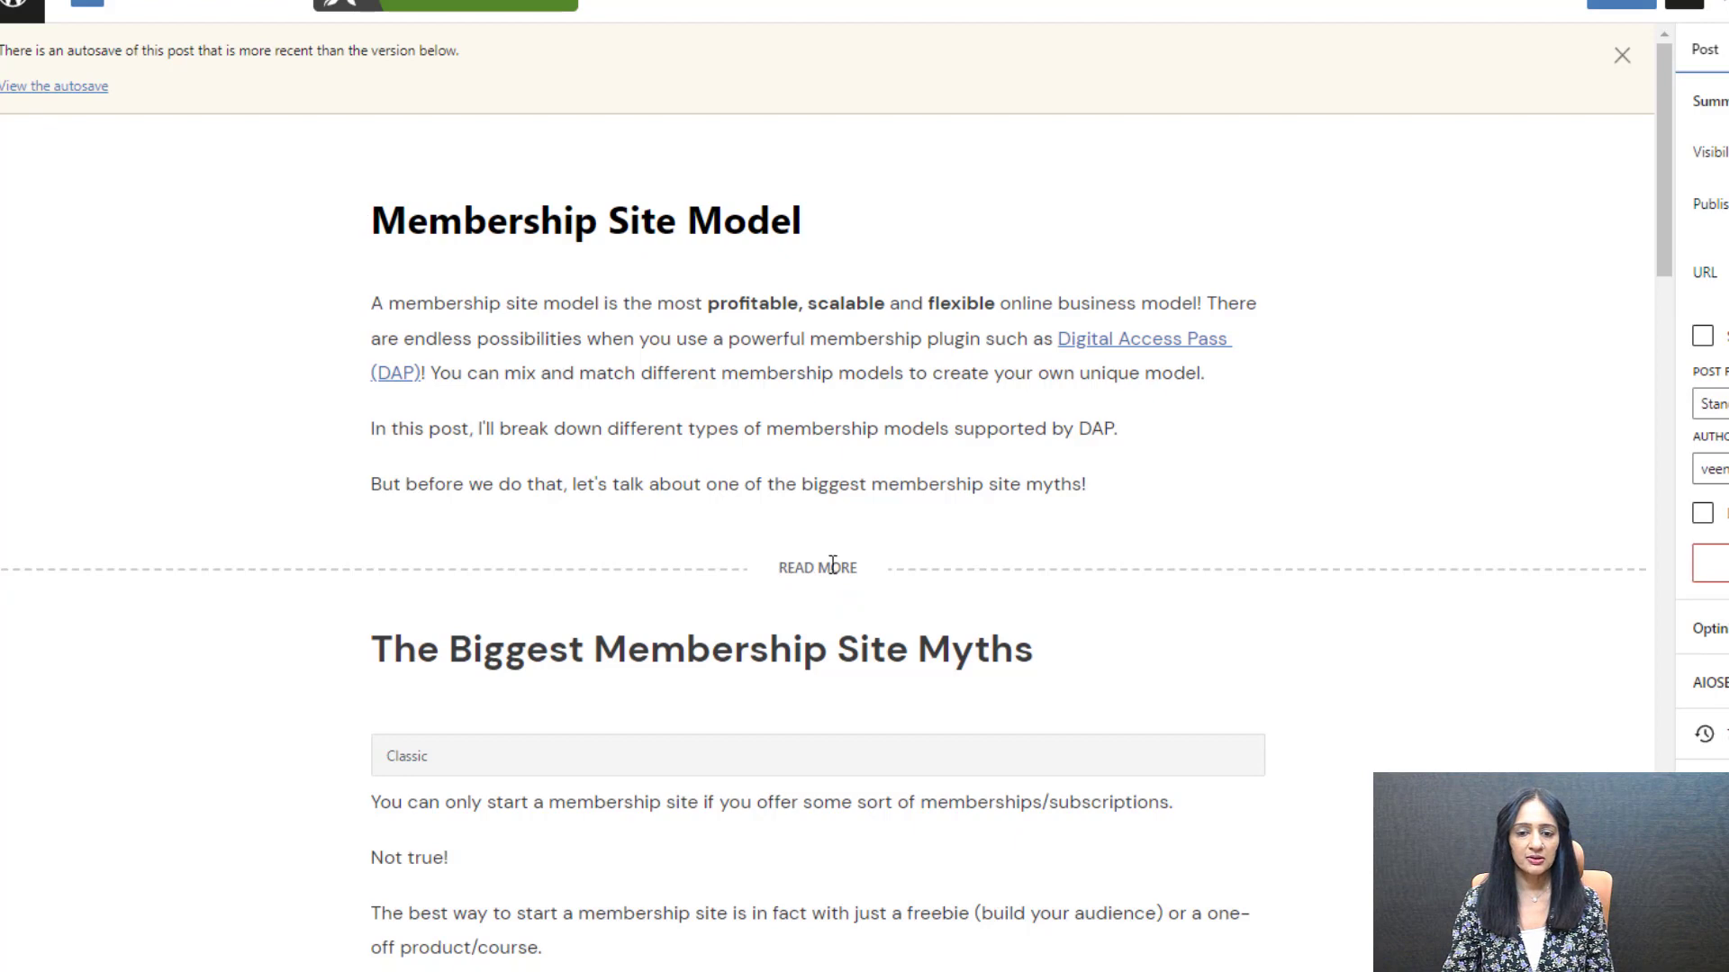
mouse_move(832, 608)
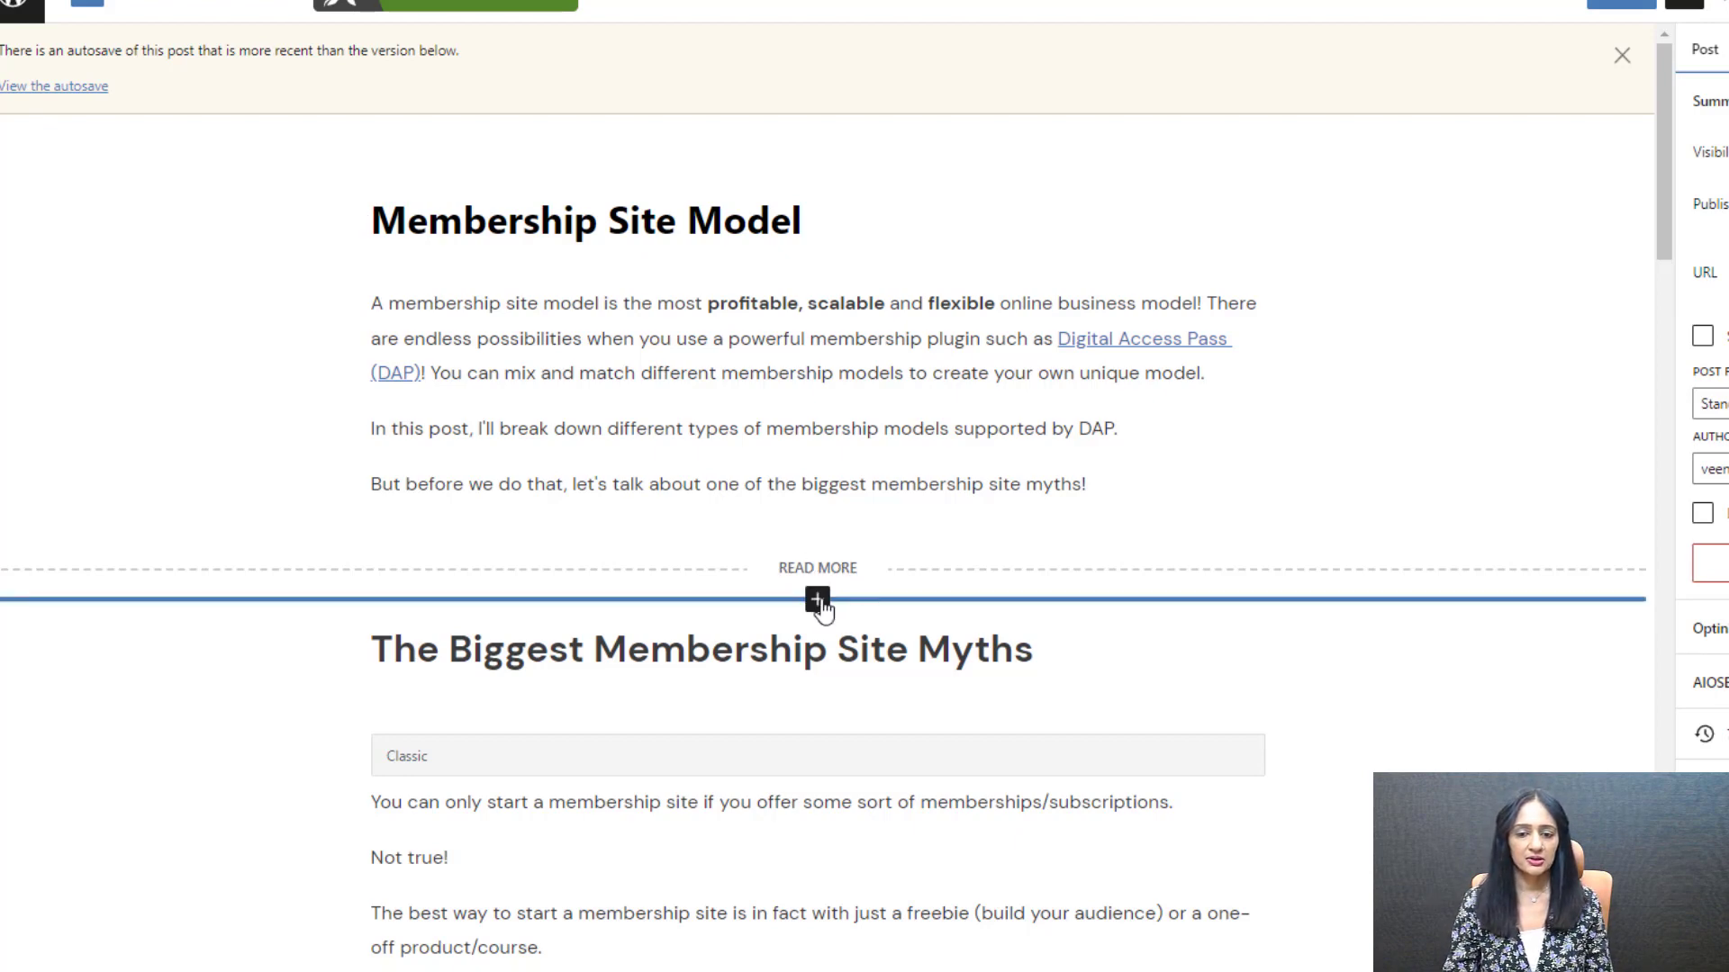
click(817, 601)
text(more)
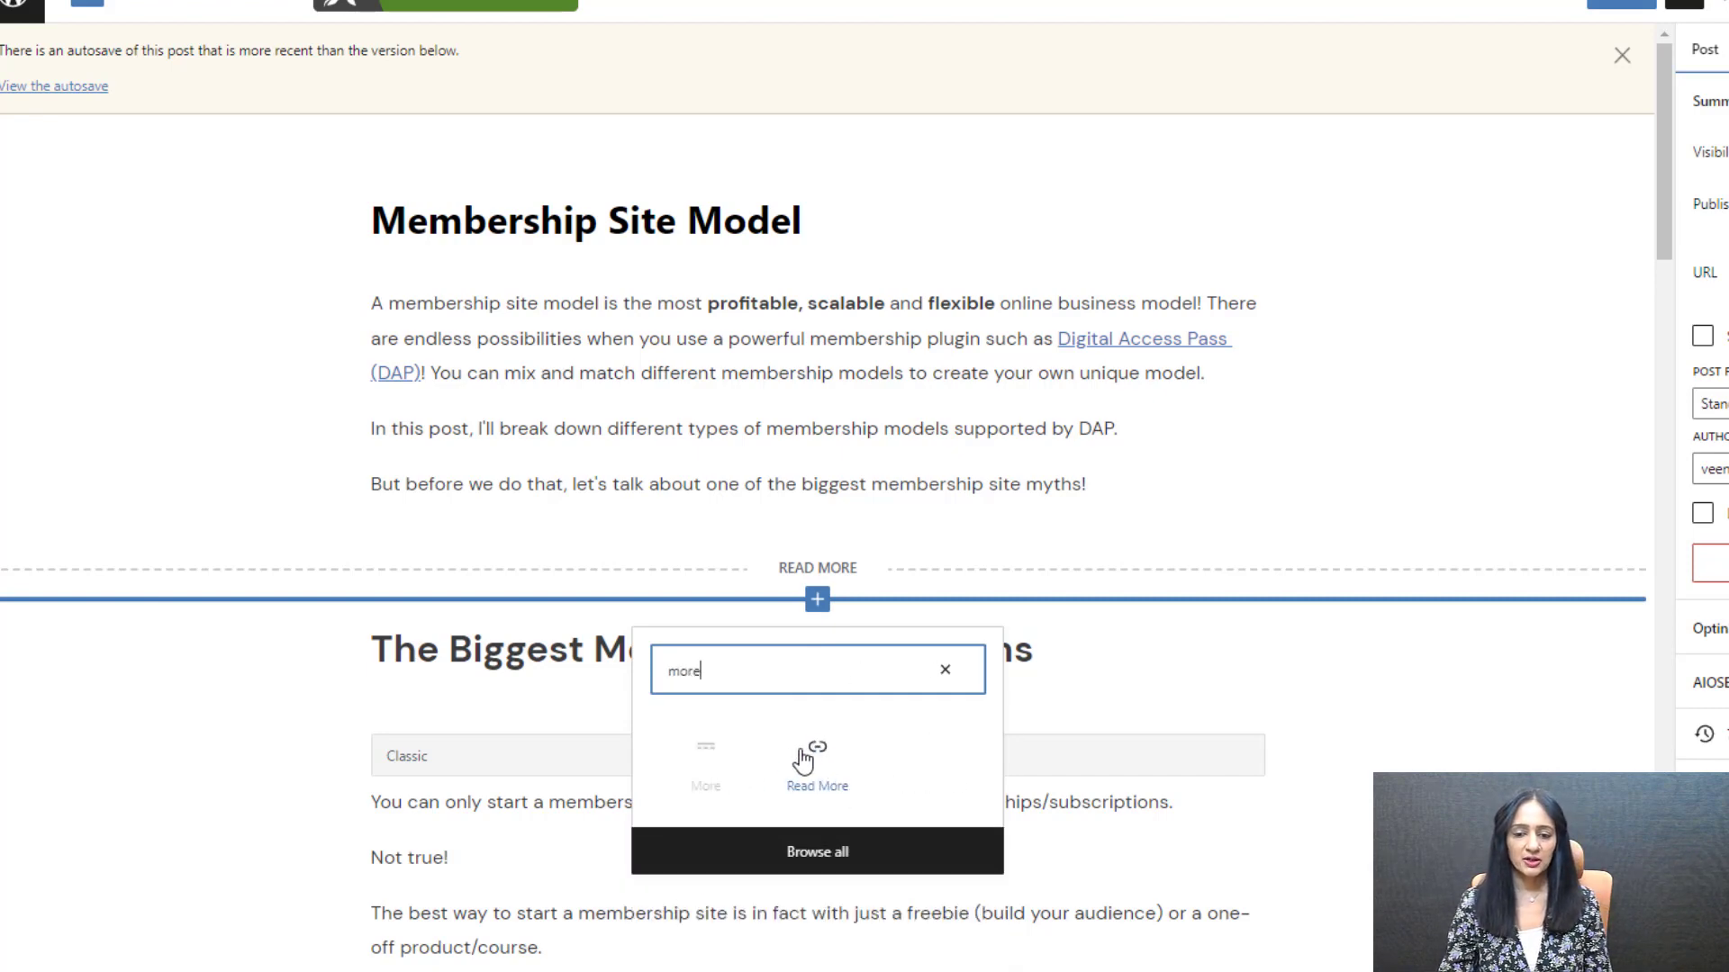
click(1066, 564)
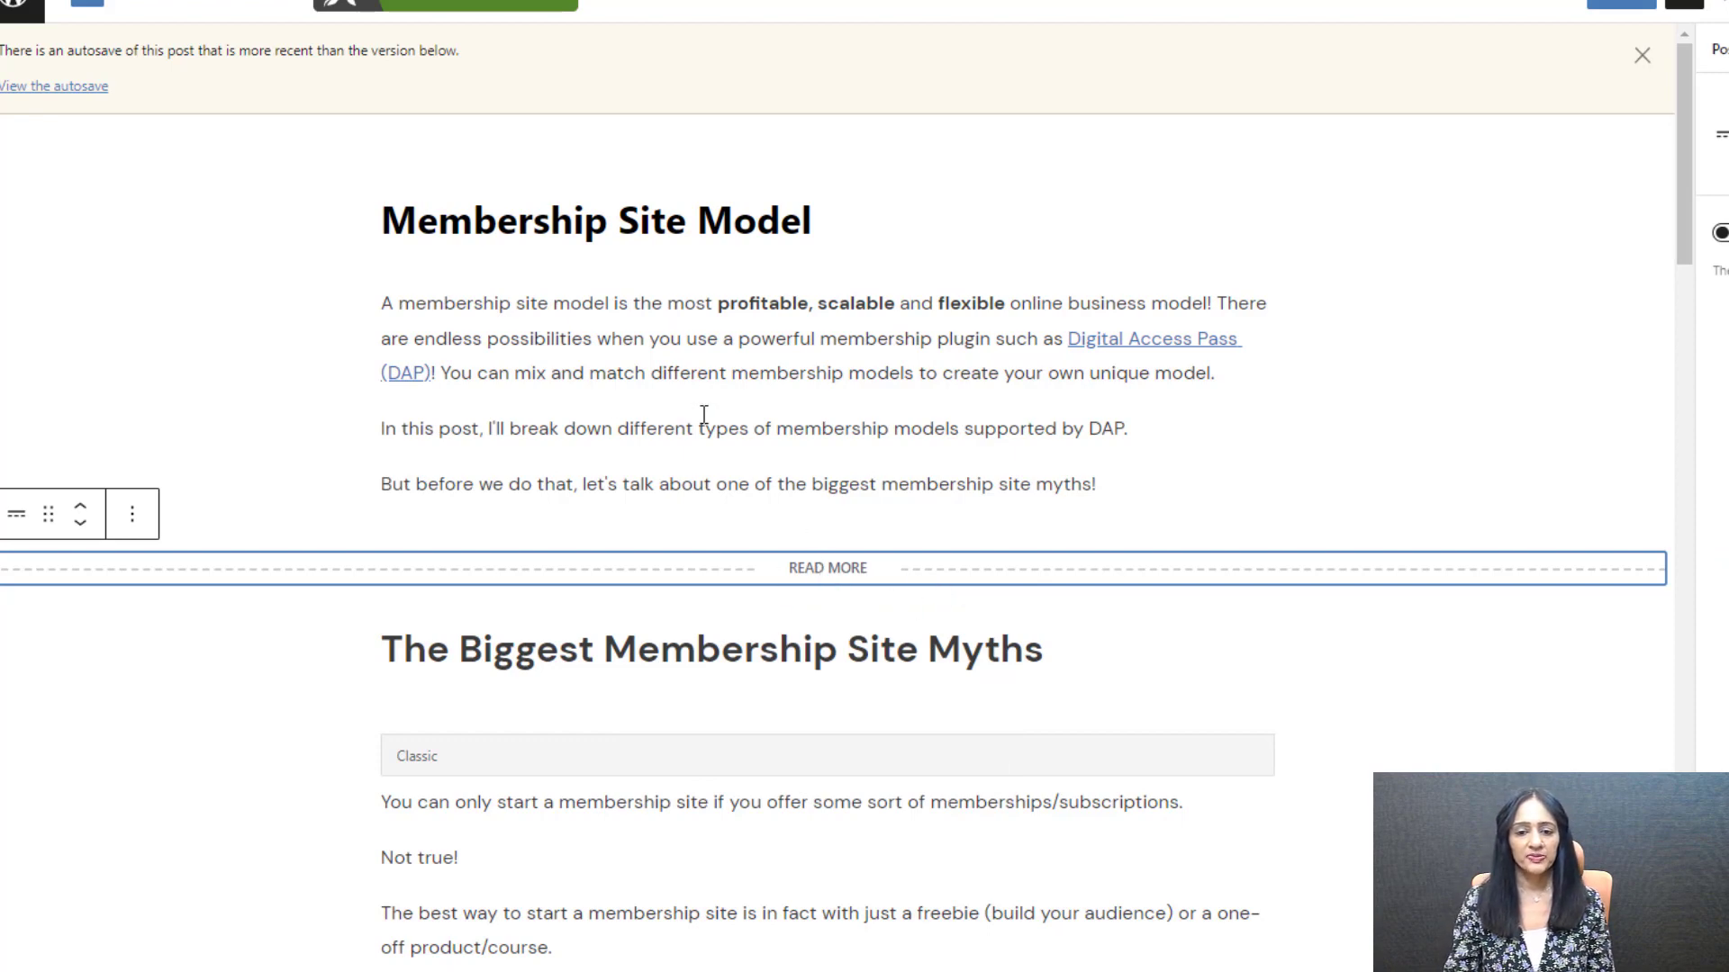
Highlight the teaser paragraphs above the Read More divider and review the rest of the post below it
drag(400, 298, 1350, 513)
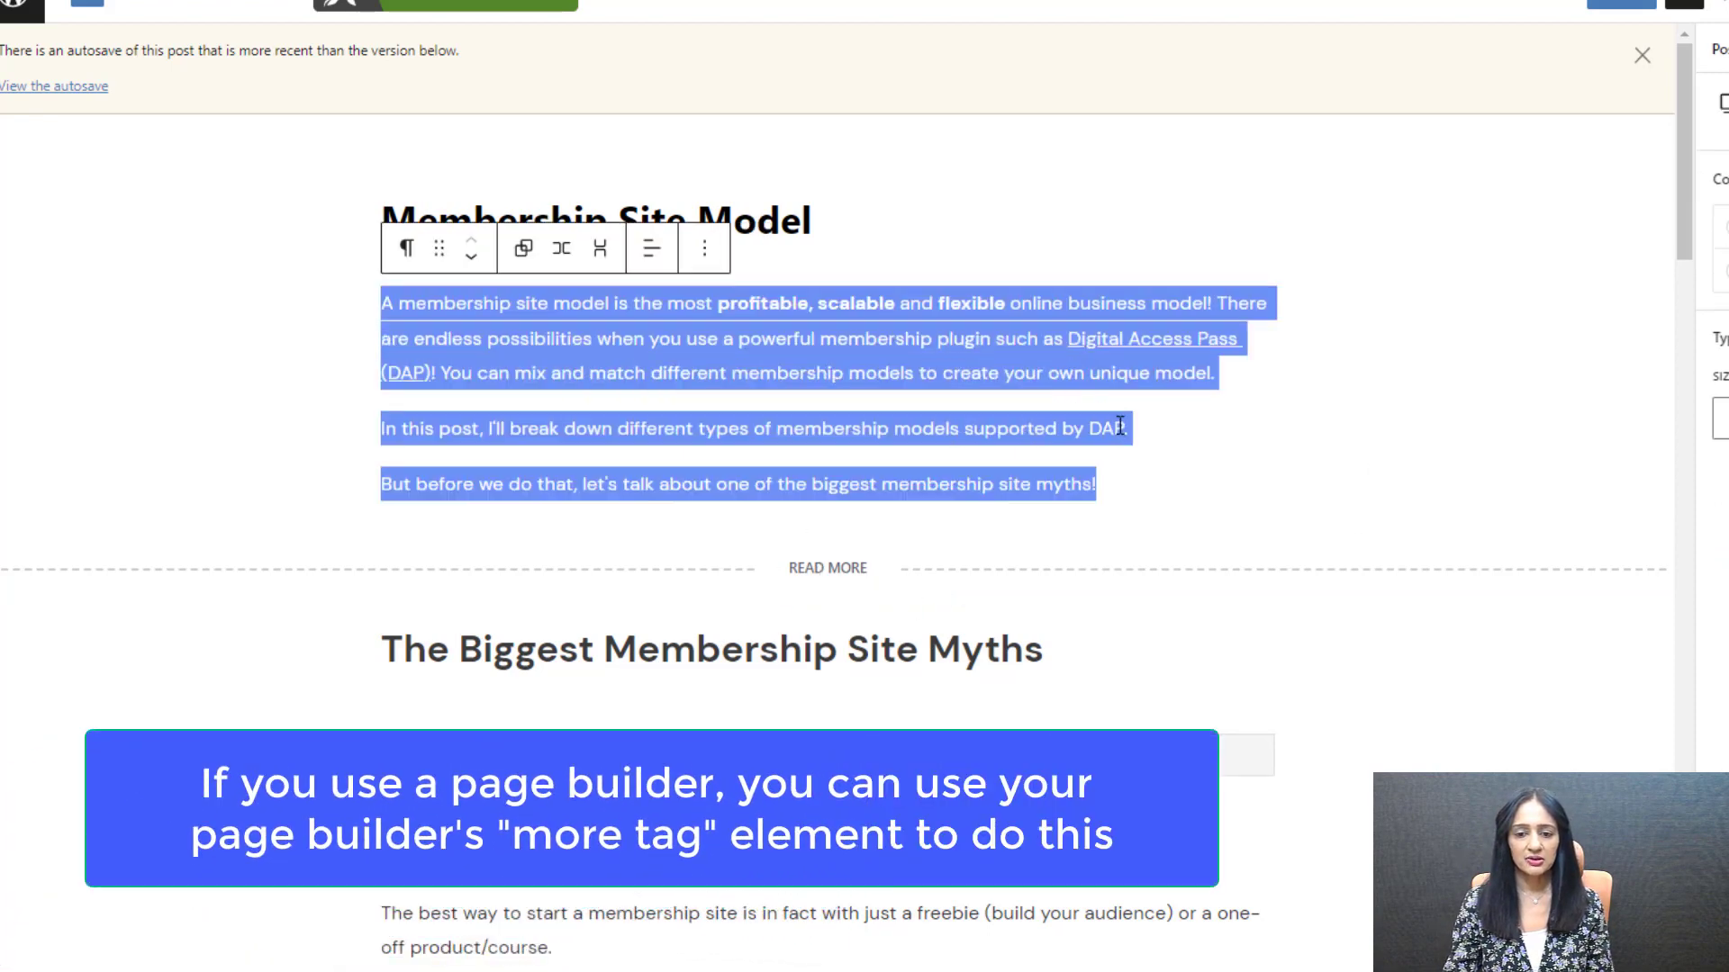
click(1114, 428)
scroll(468, 606, down, 3)
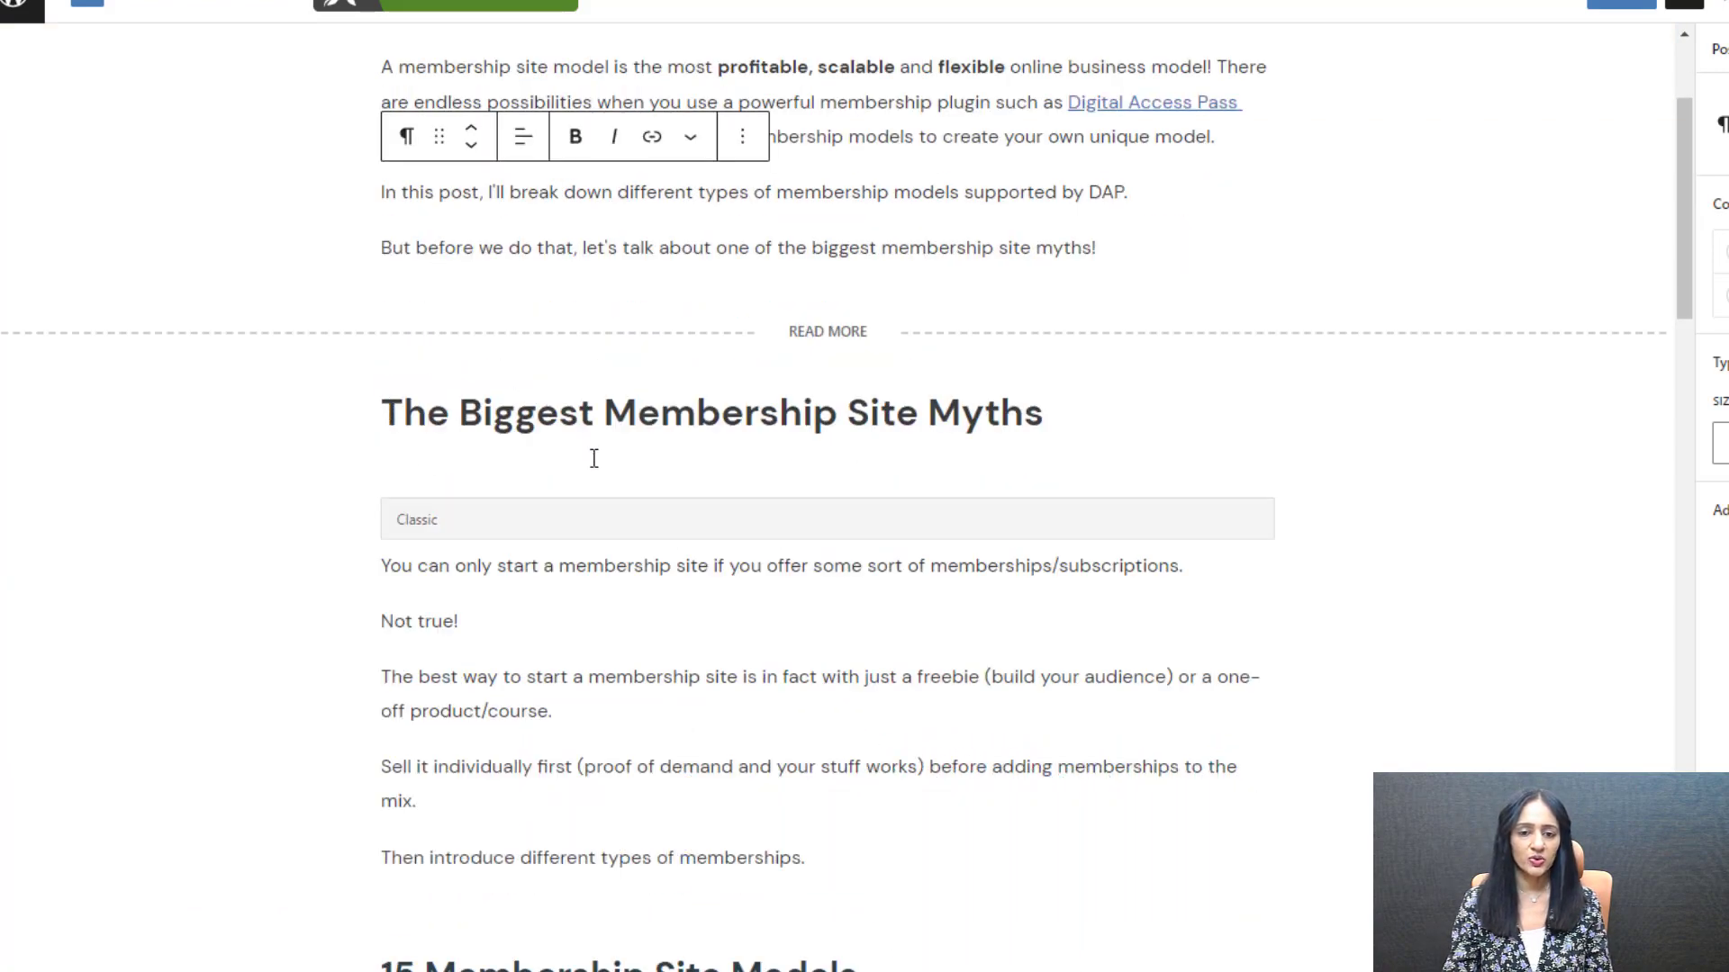
scroll(589, 459, down, 6)
scroll(610, 503, down, 5)
scroll(675, 514, up, 13)
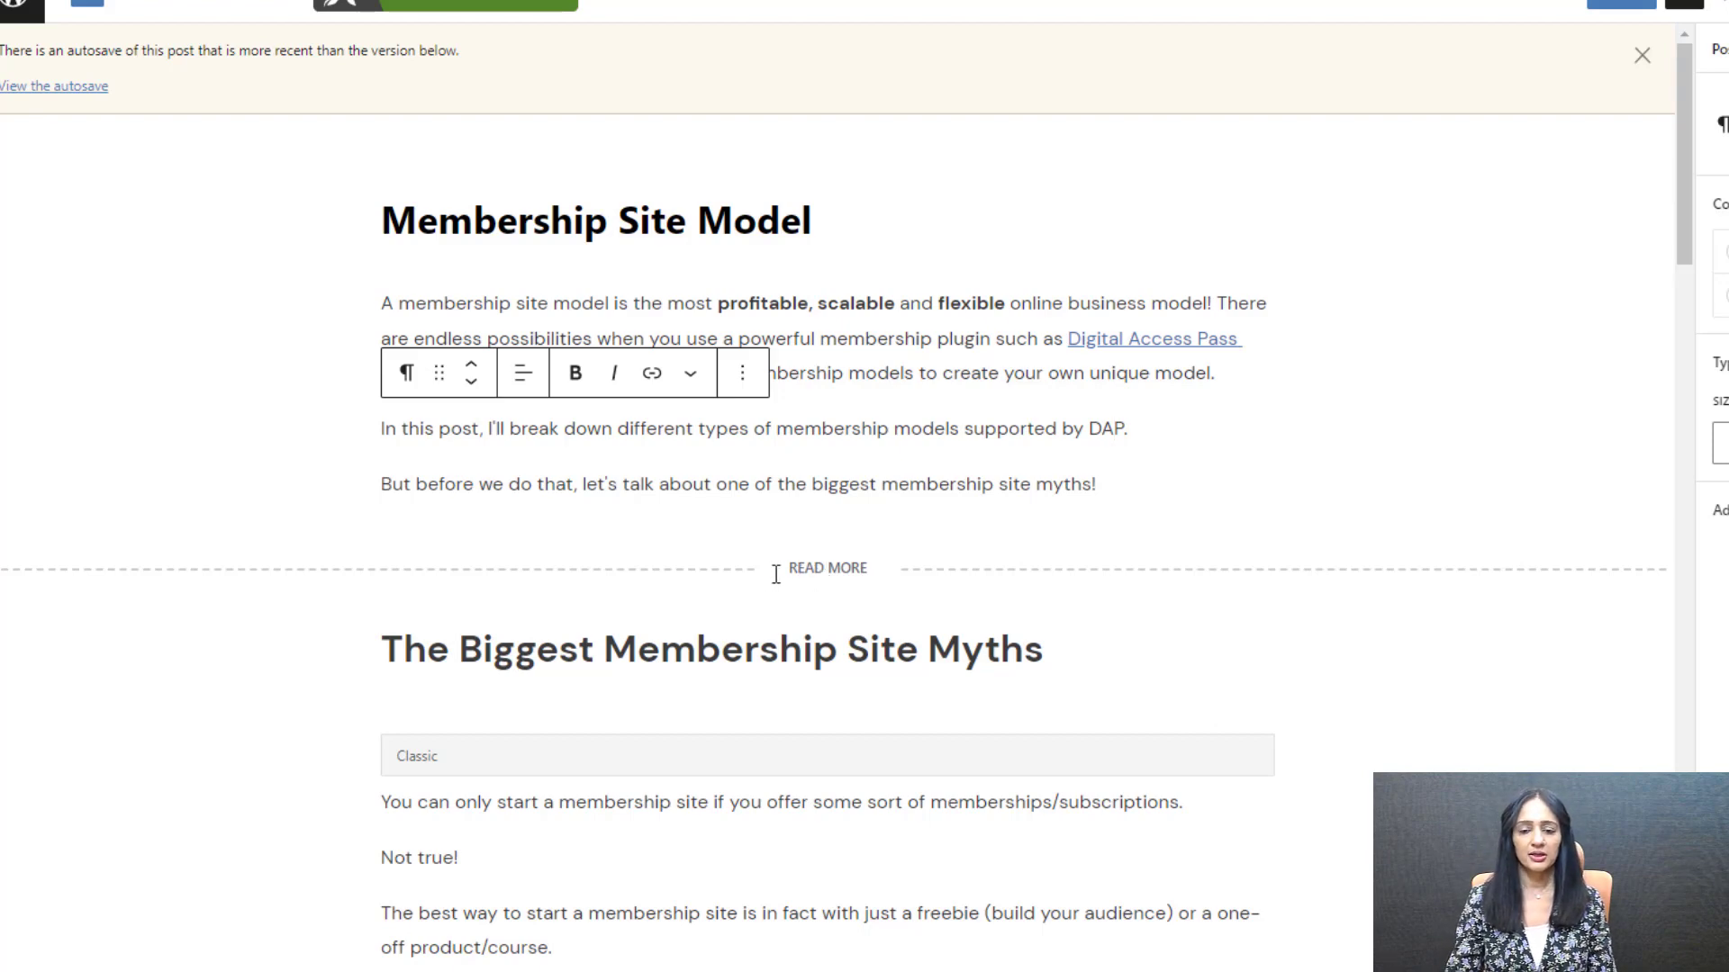
click(1091, 502)
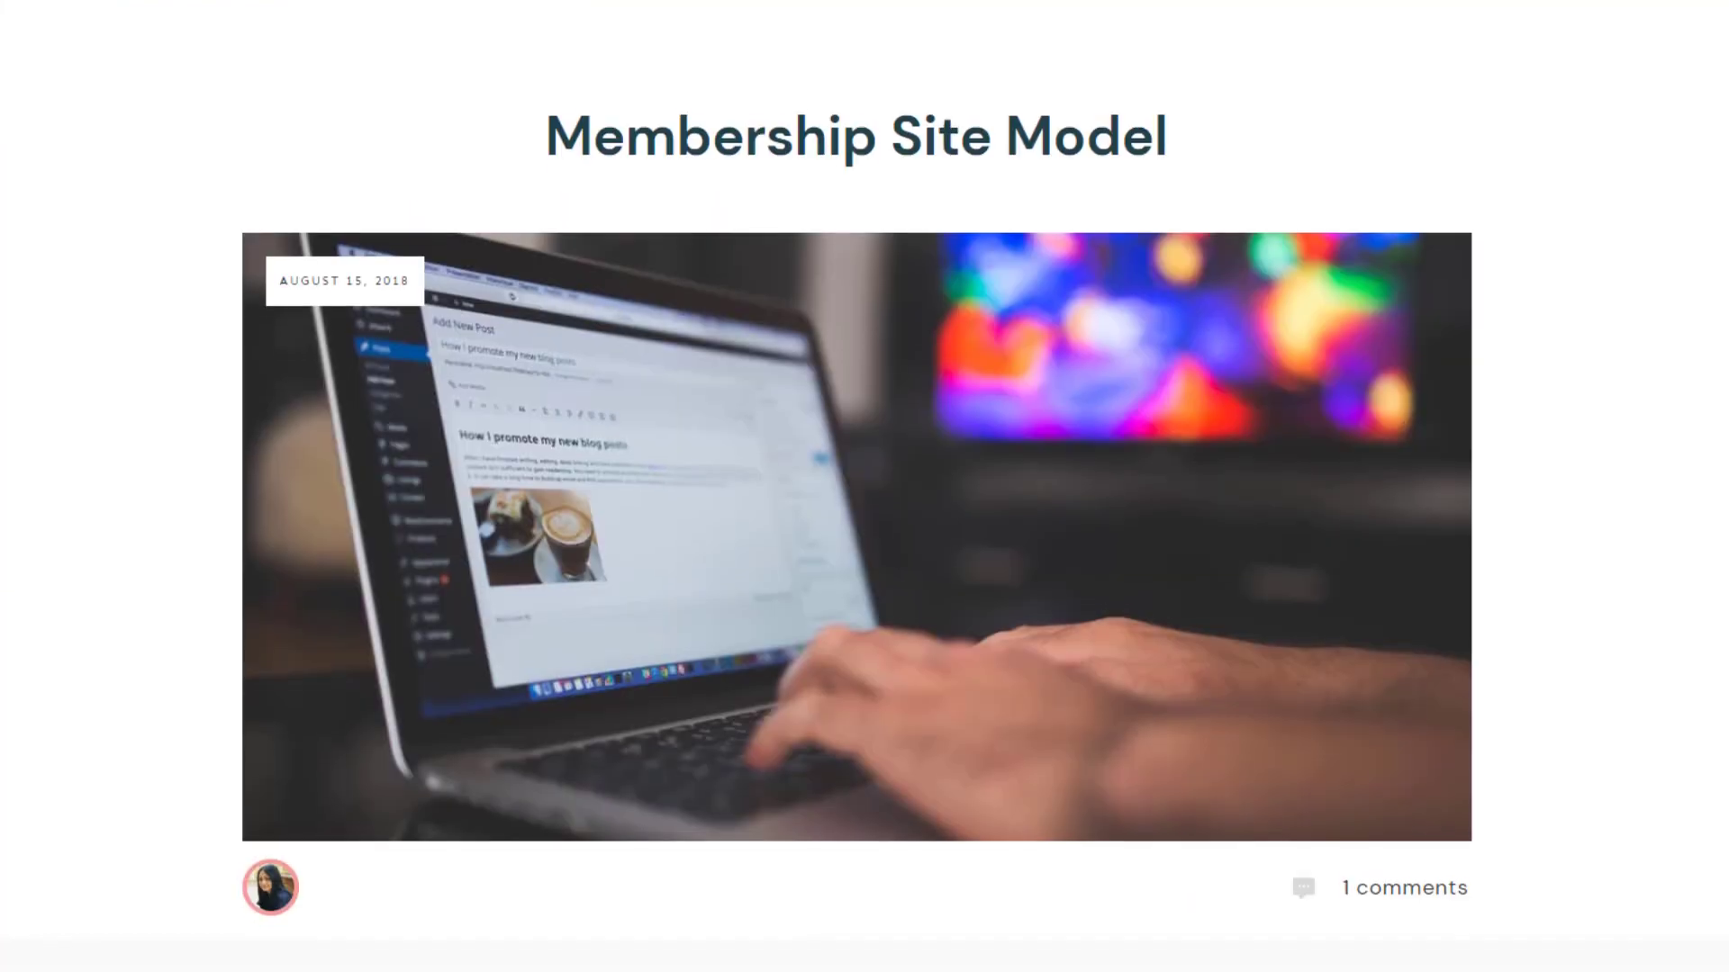
Review the published Membership Site Model post both as a casual visitor and as a logged-in member
scroll(1701, 313, down, 5)
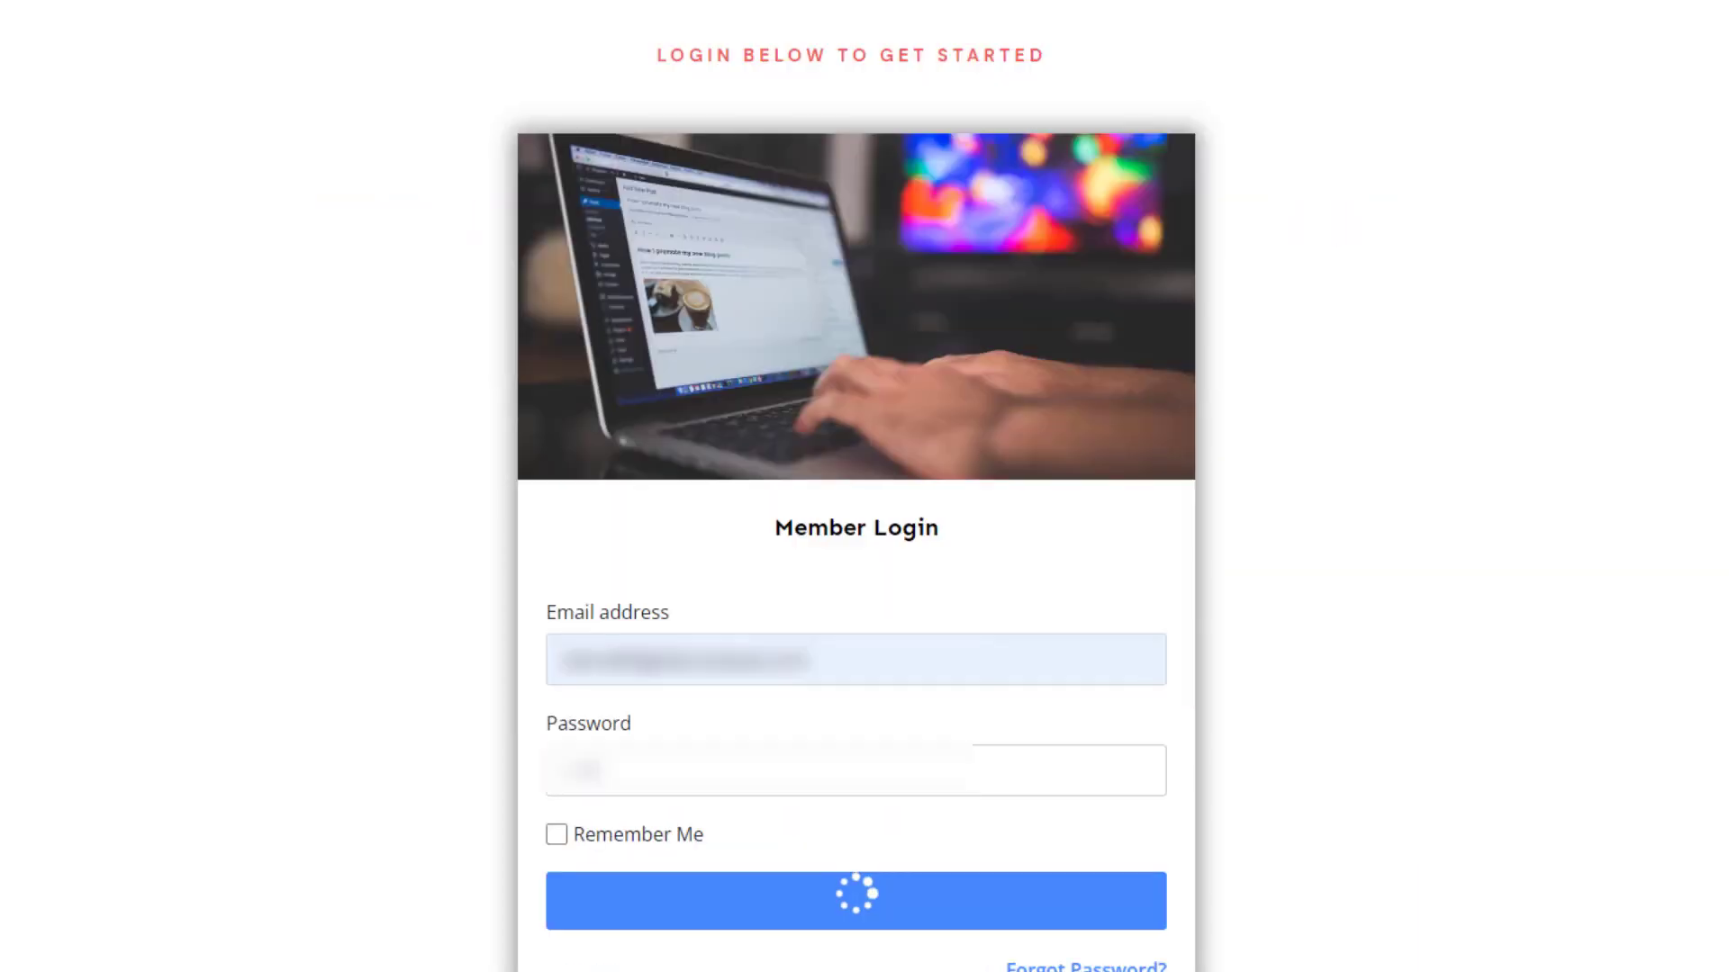
scroll(1269, 302, down, 1)
scroll(1270, 306, down, 5)
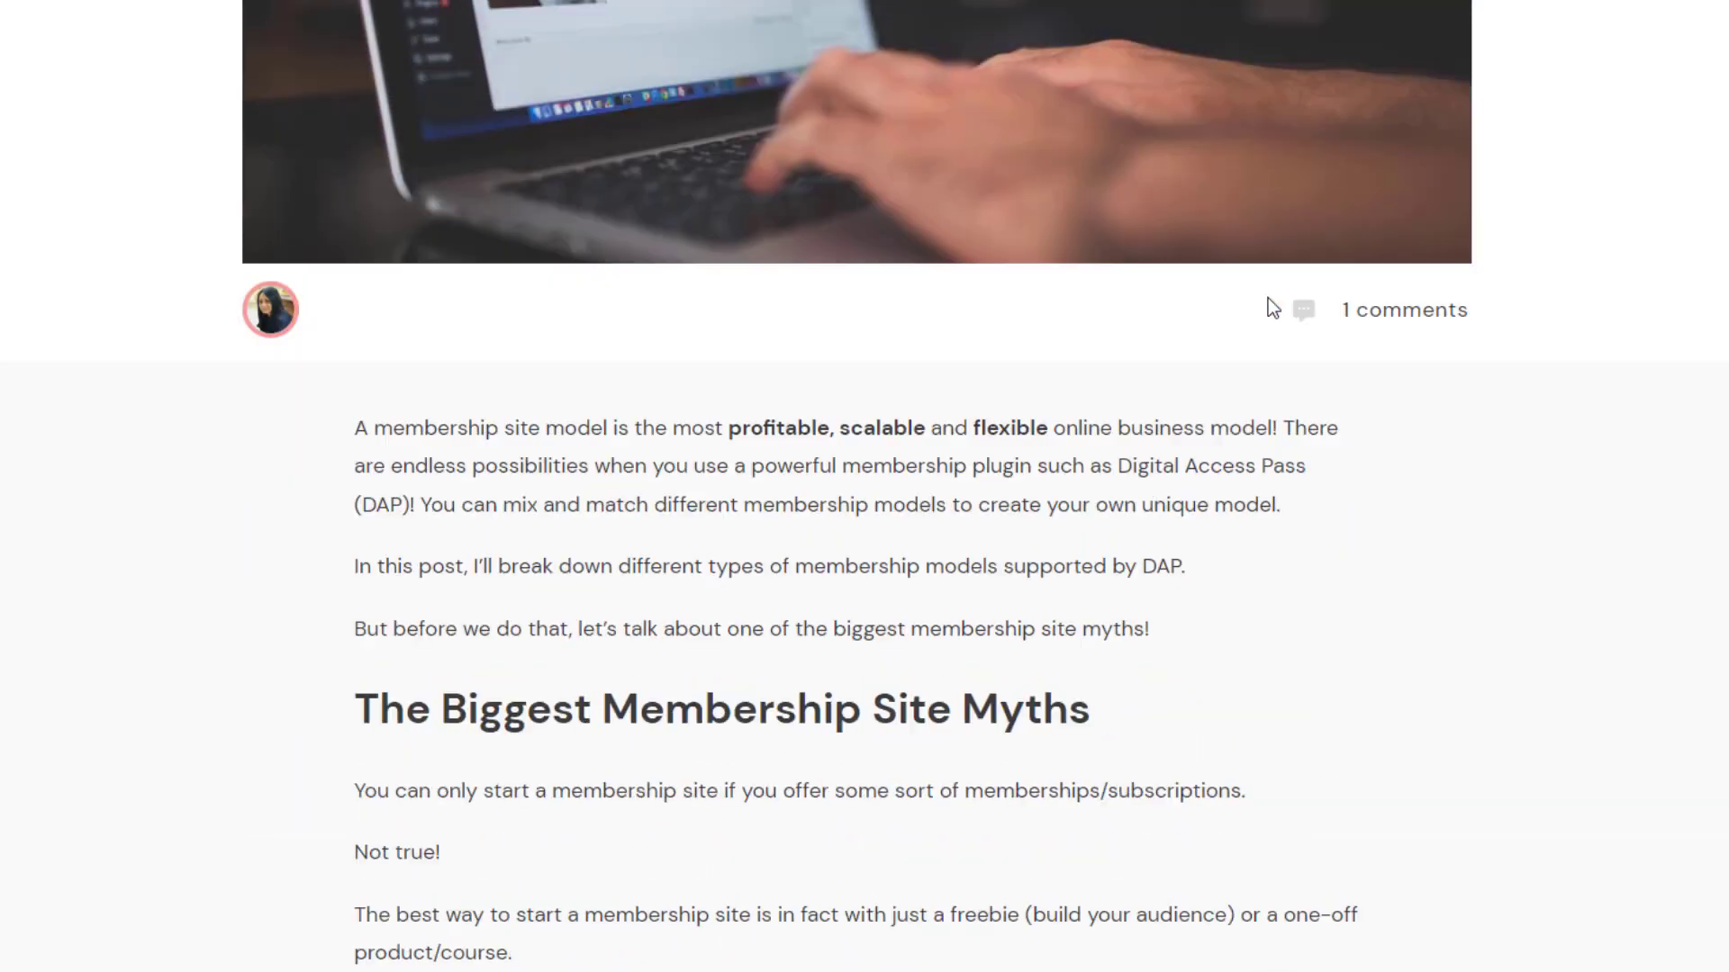
scroll(1270, 306, down, 3)
scroll(1269, 308, down, 6)
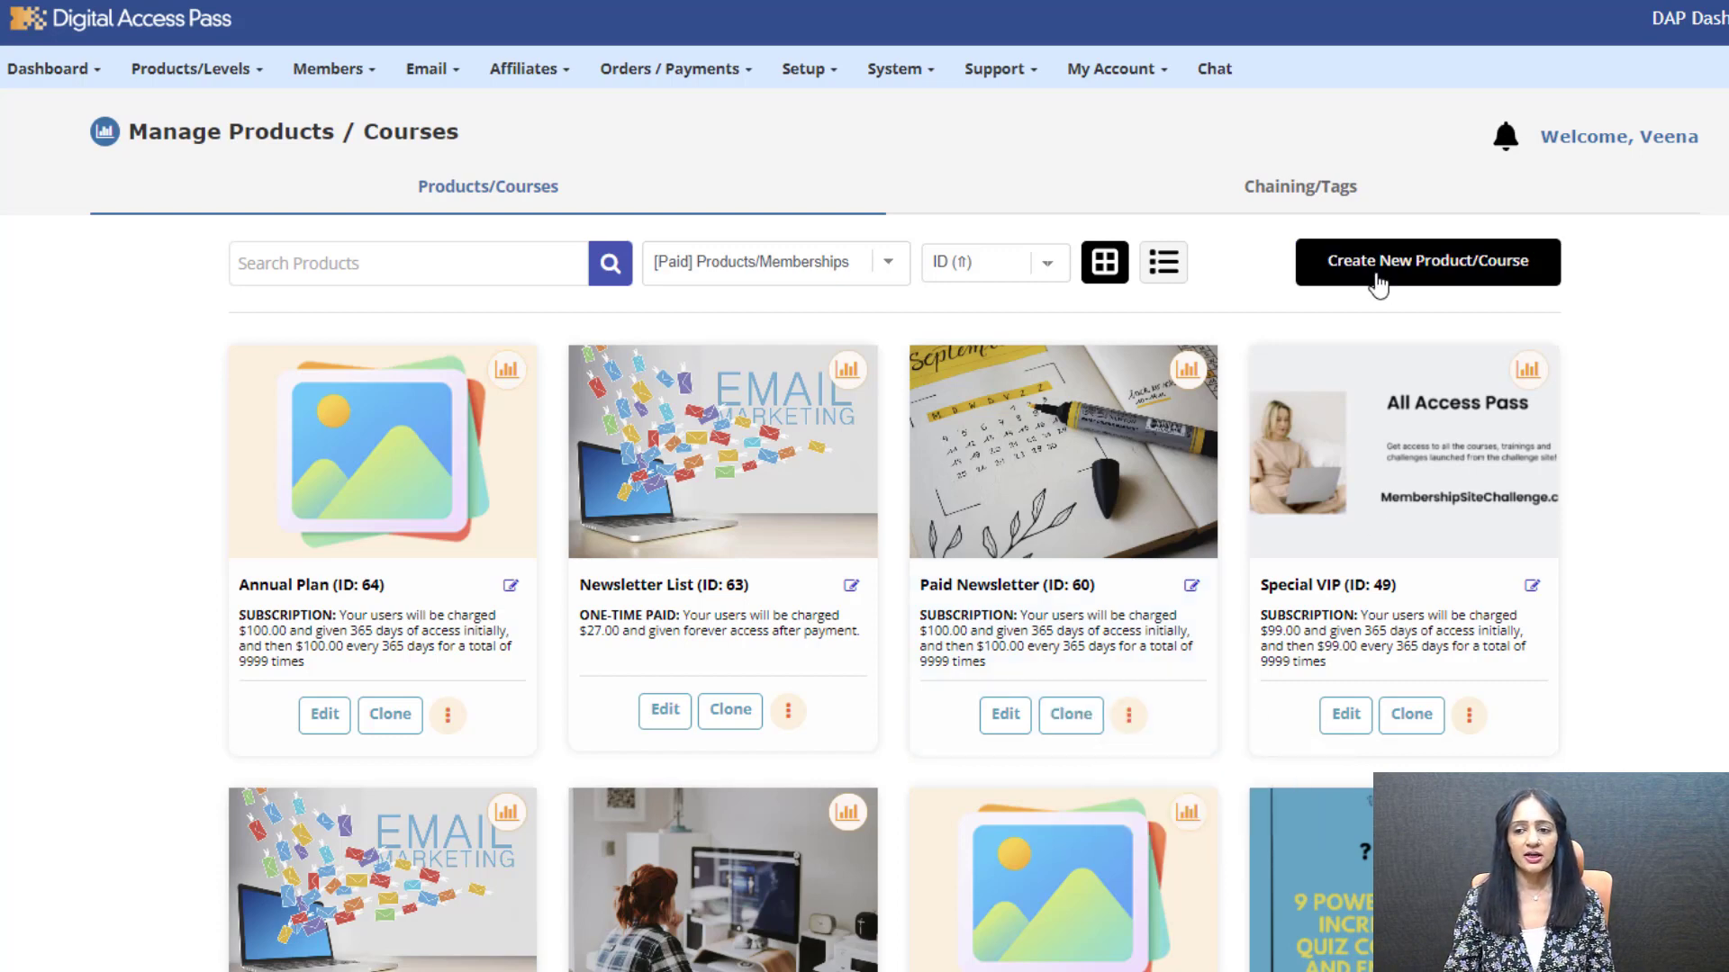
Open the Paid Newsletter product for editing and set its payment type to Recurring in the billing settings
mouse_move(165, 84)
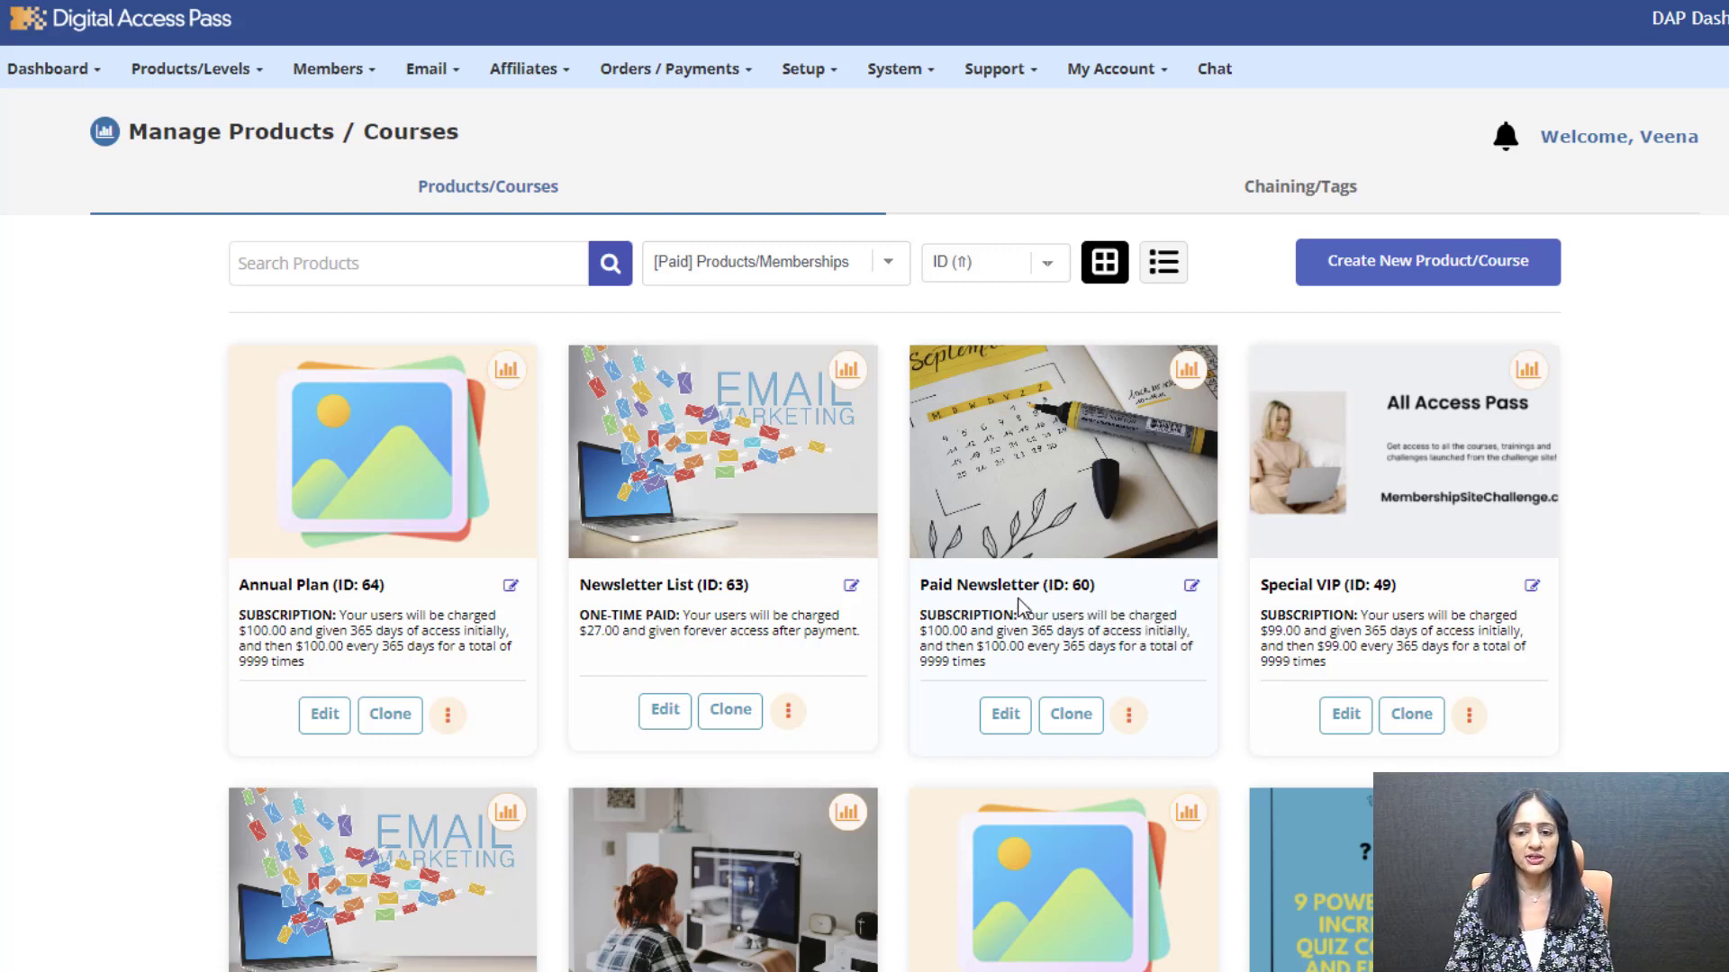
click(1005, 718)
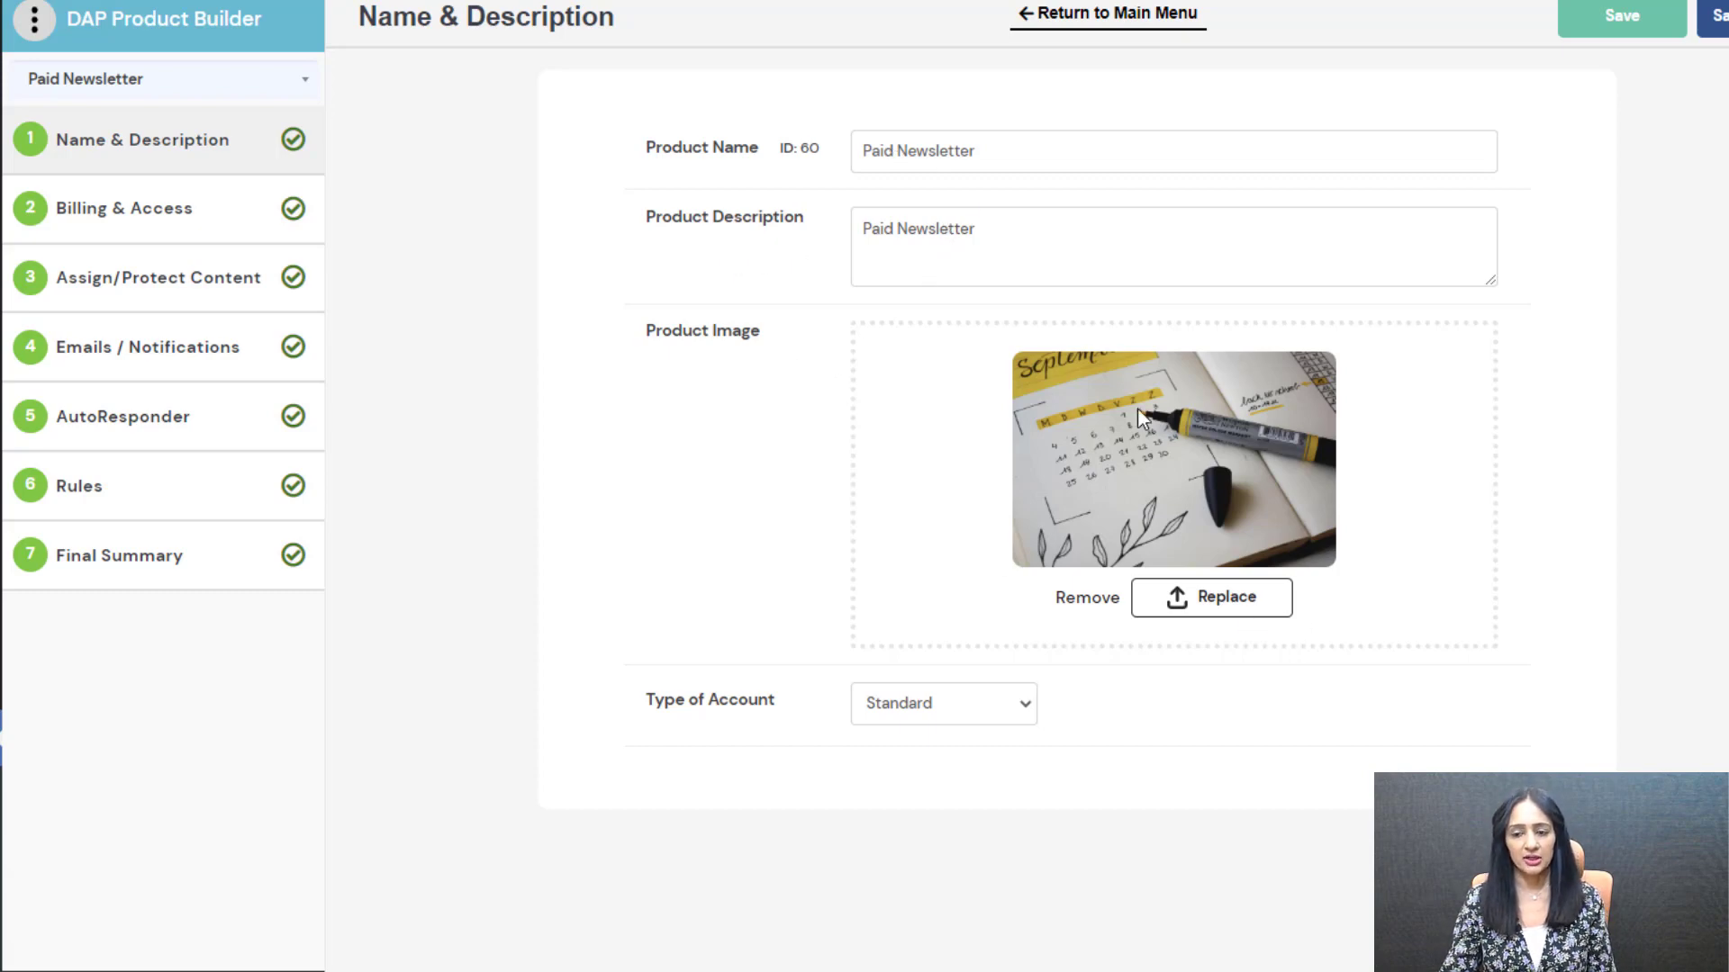
click(135, 216)
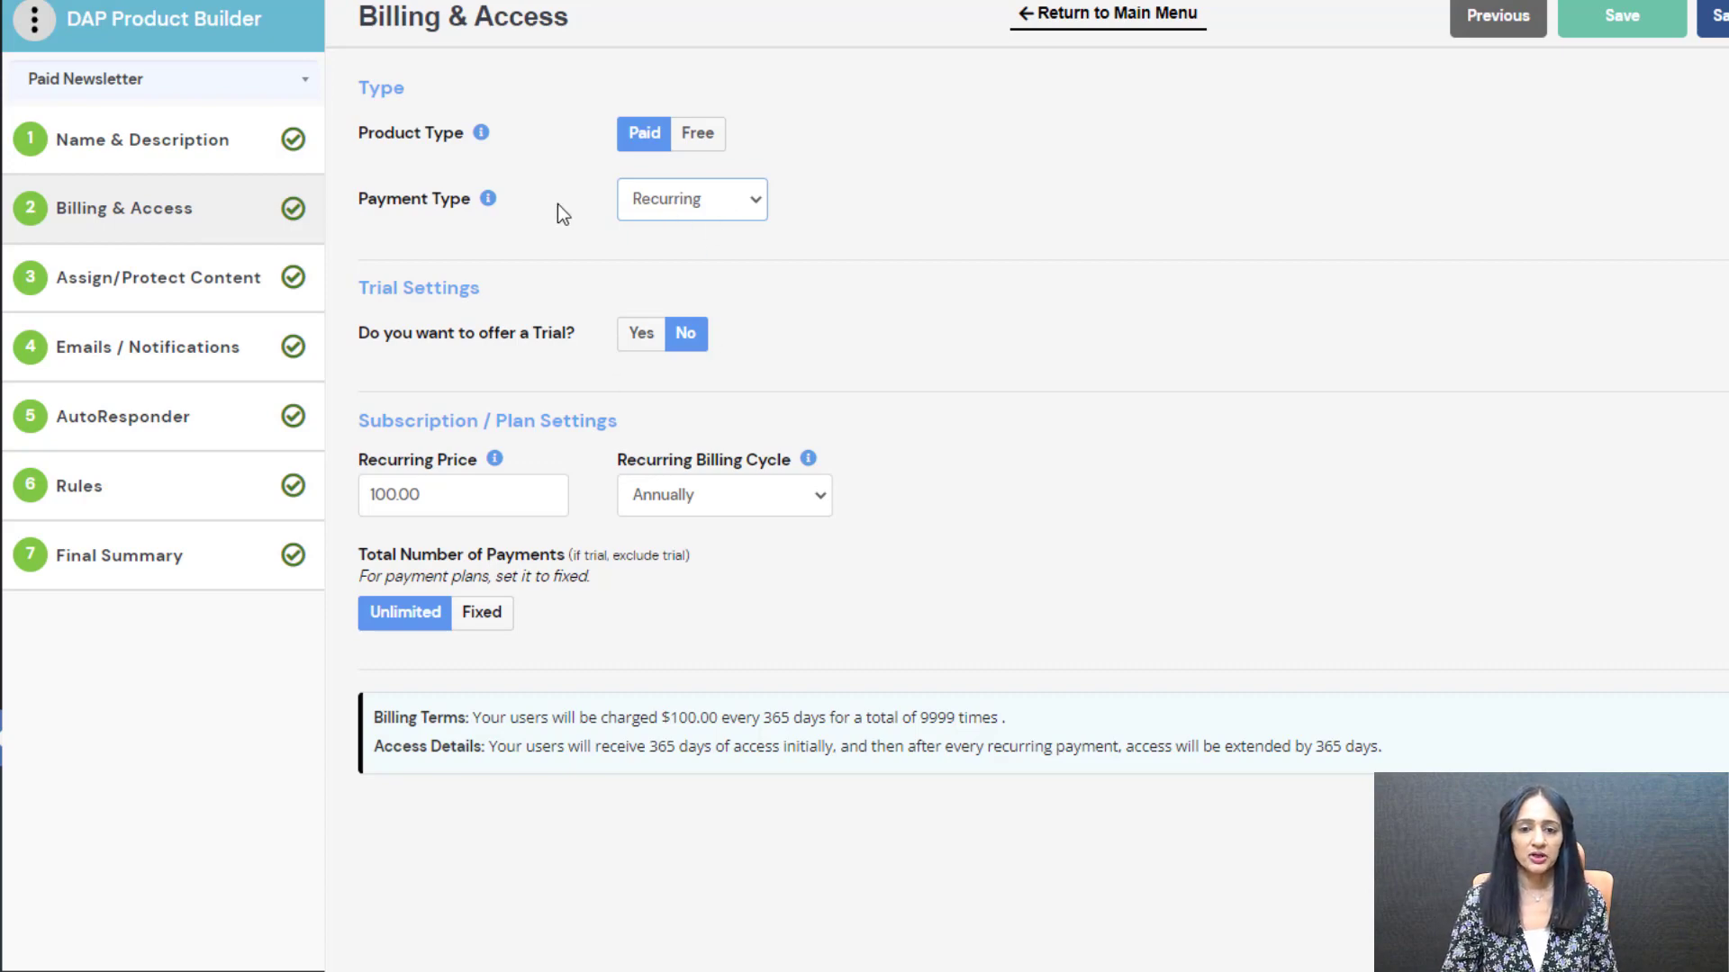
click(721, 213)
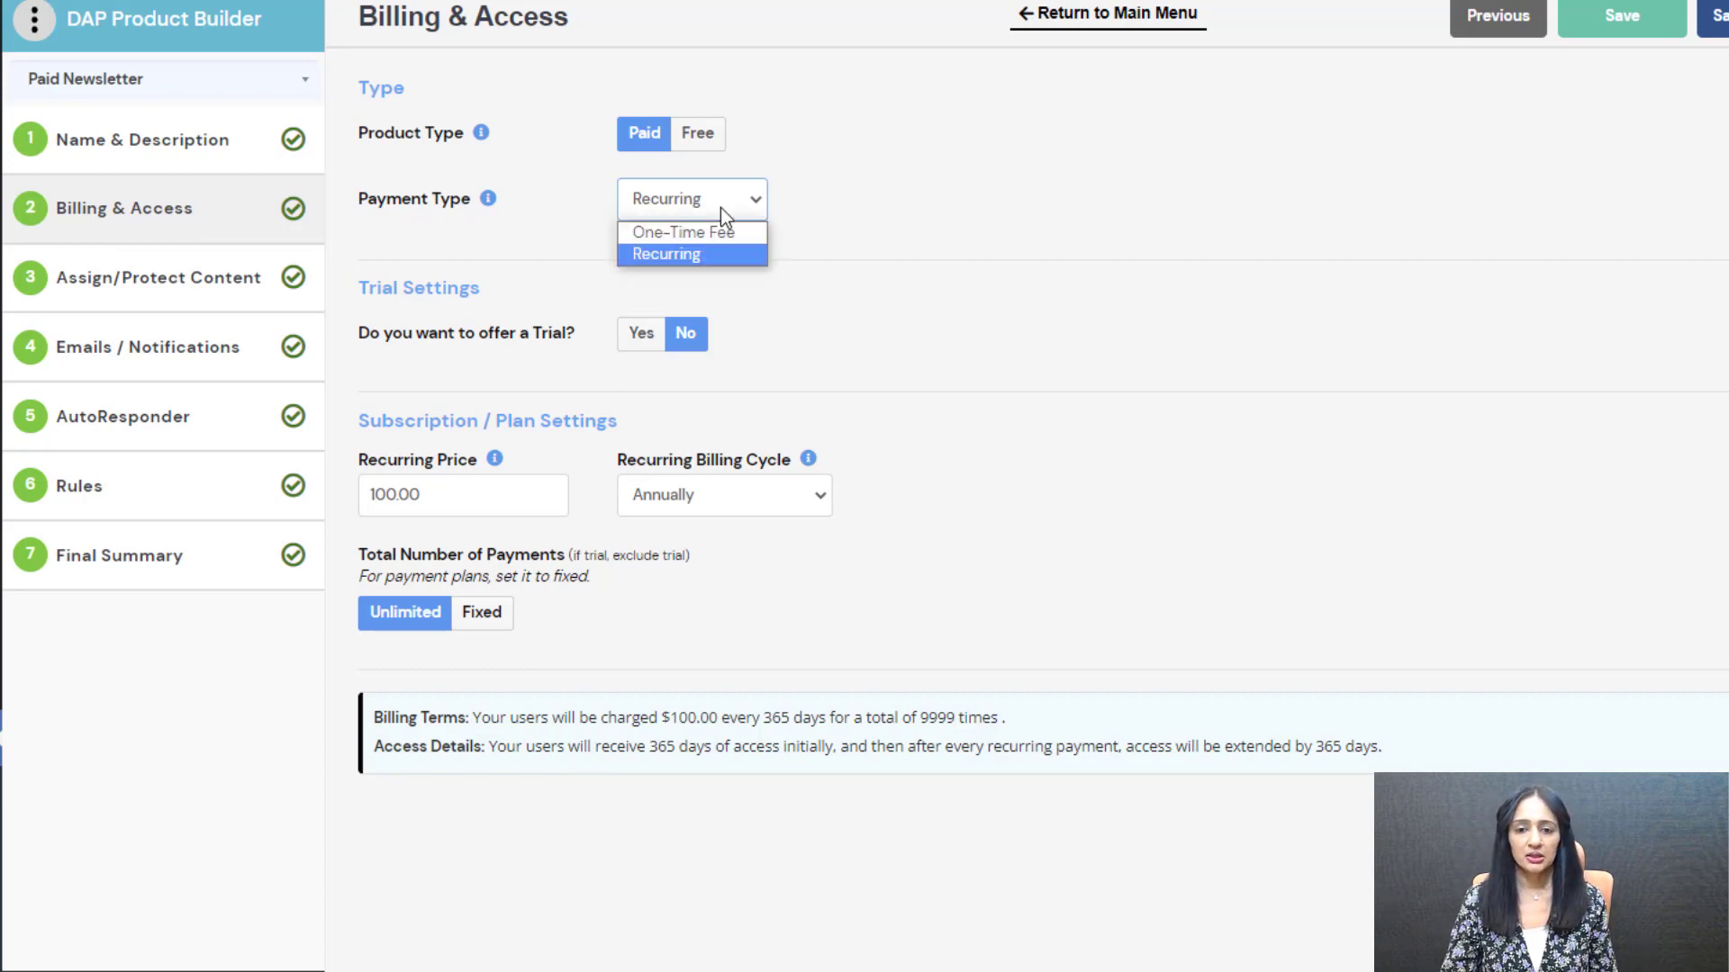
click(679, 256)
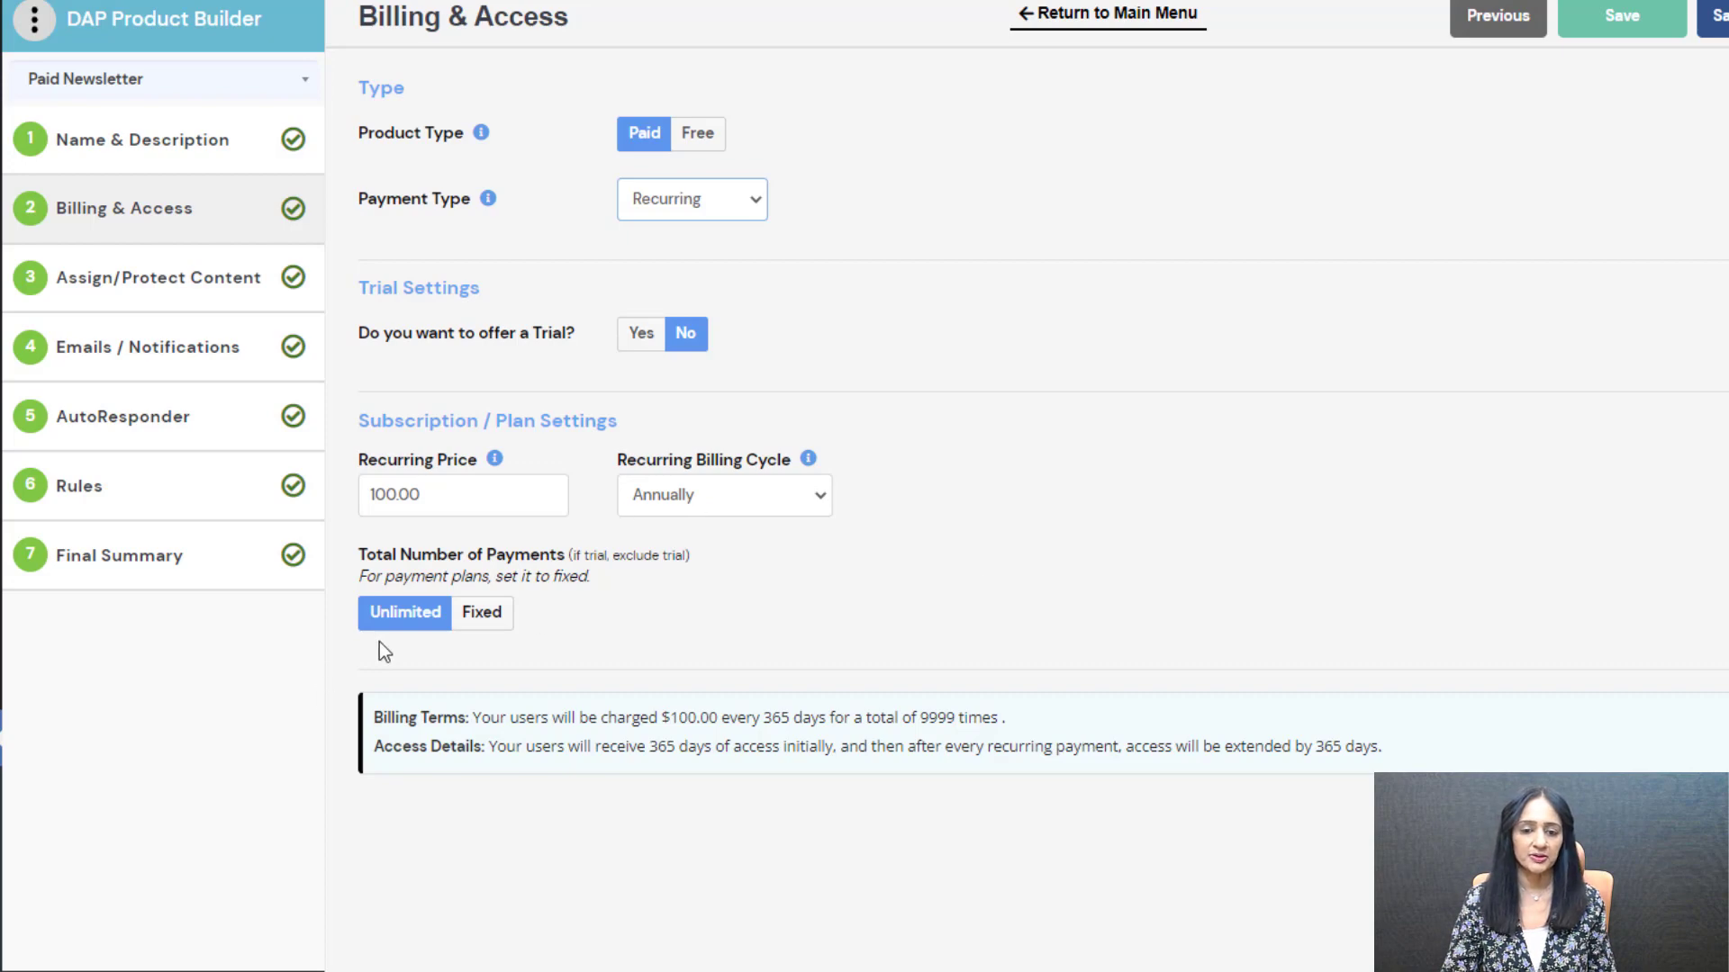
In the product's protected content, explore selecting existing posts such as /paid-vs-free-newsletter/ and adding other content, and cancel without saving
click(161, 276)
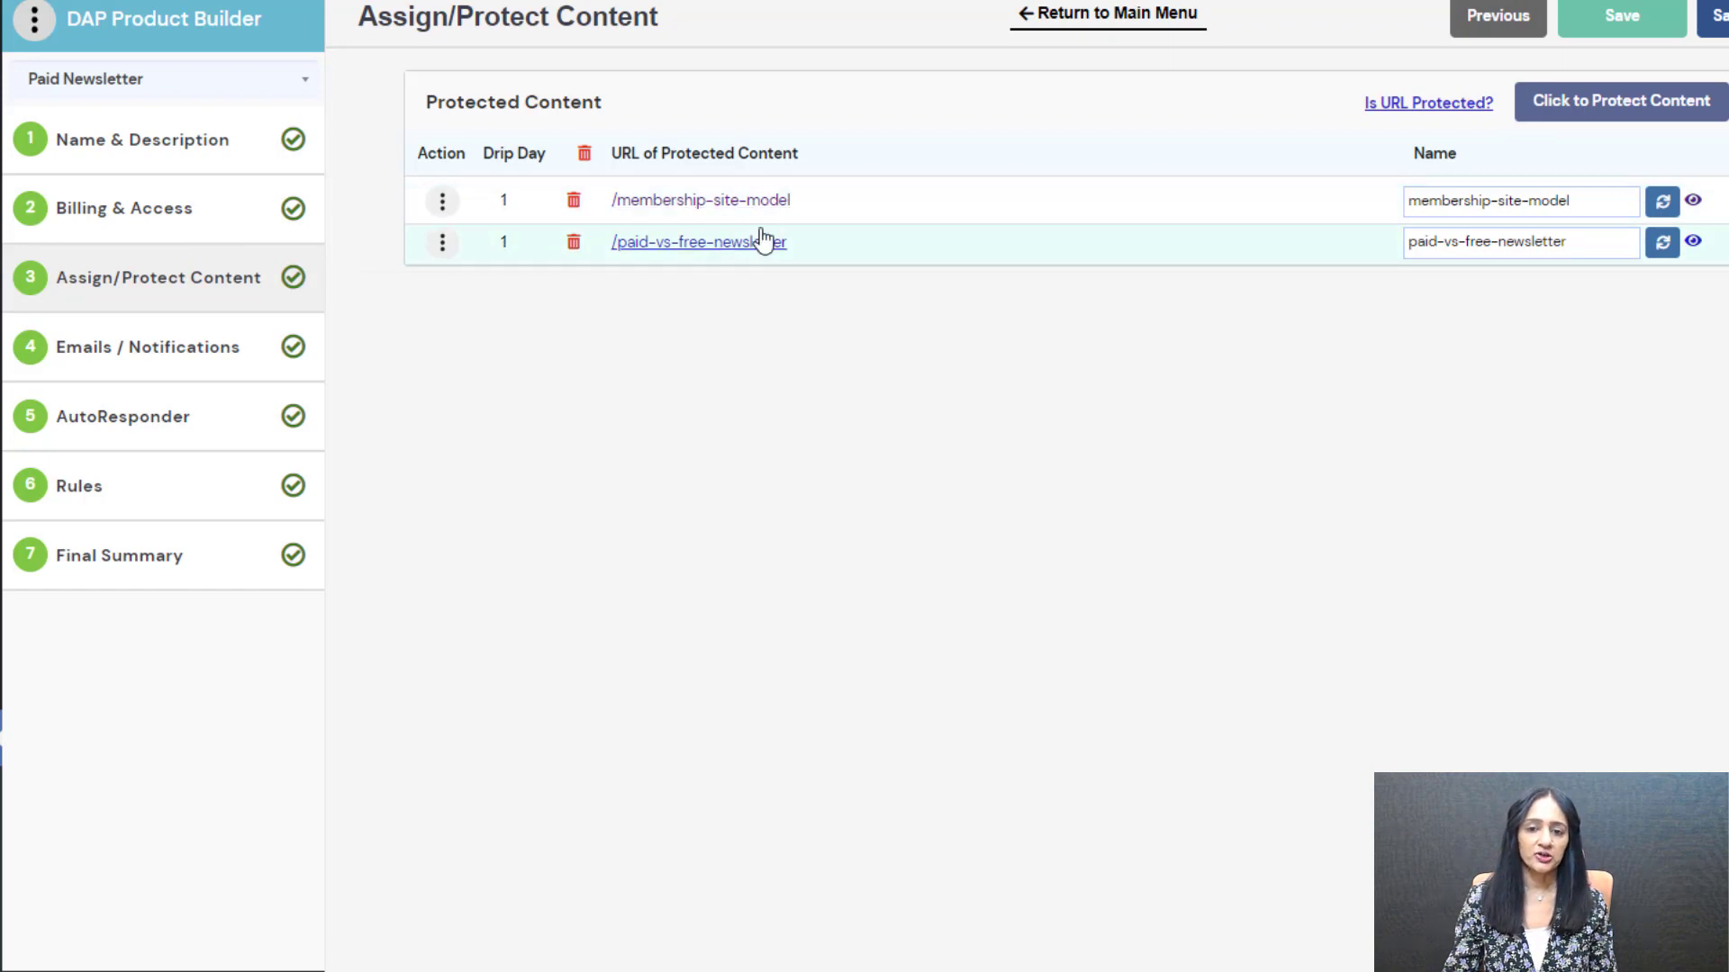
click(1599, 106)
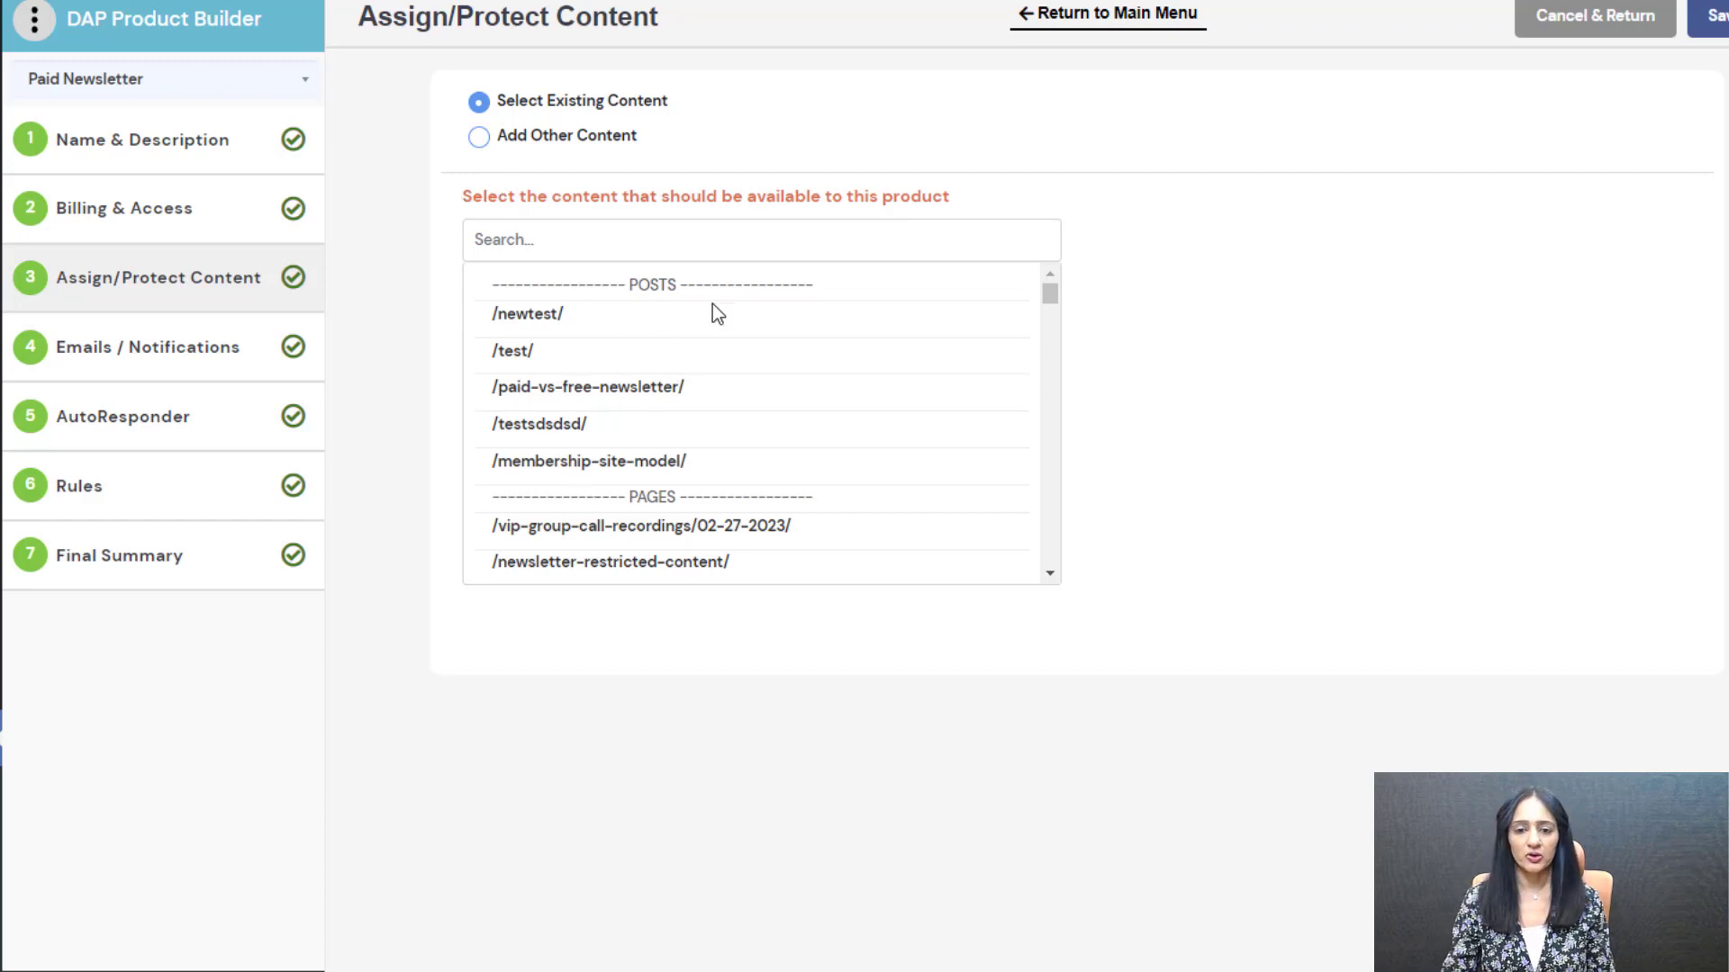
click(551, 389)
click(549, 425)
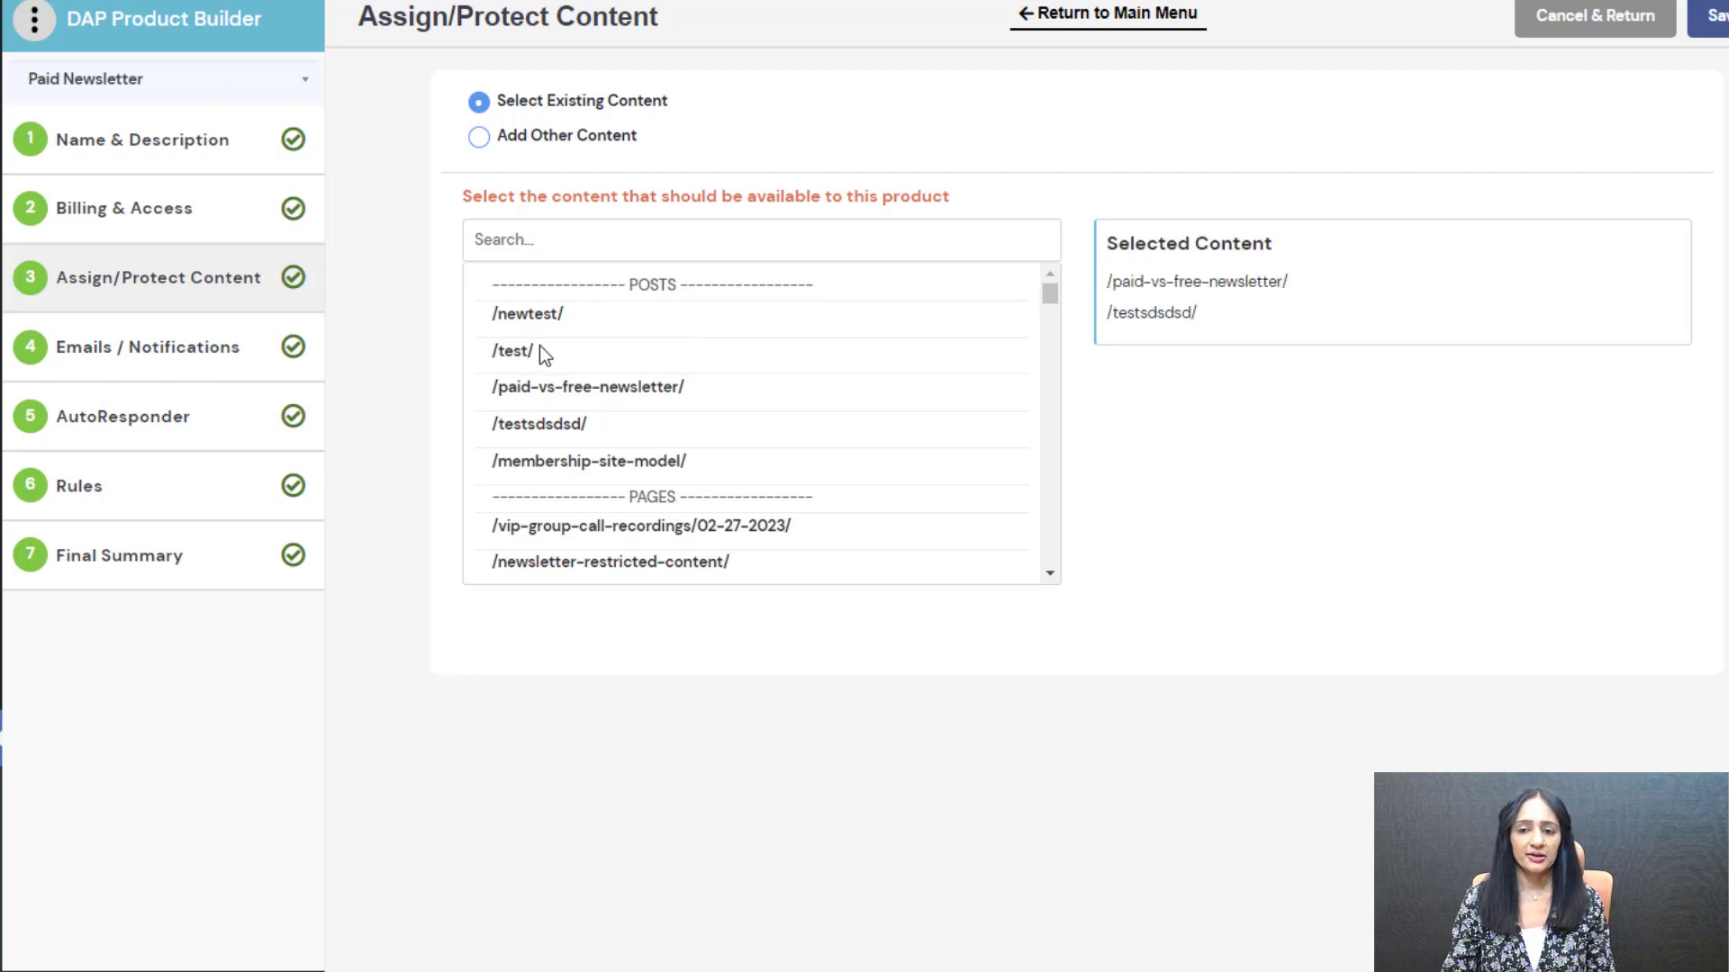
click(539, 353)
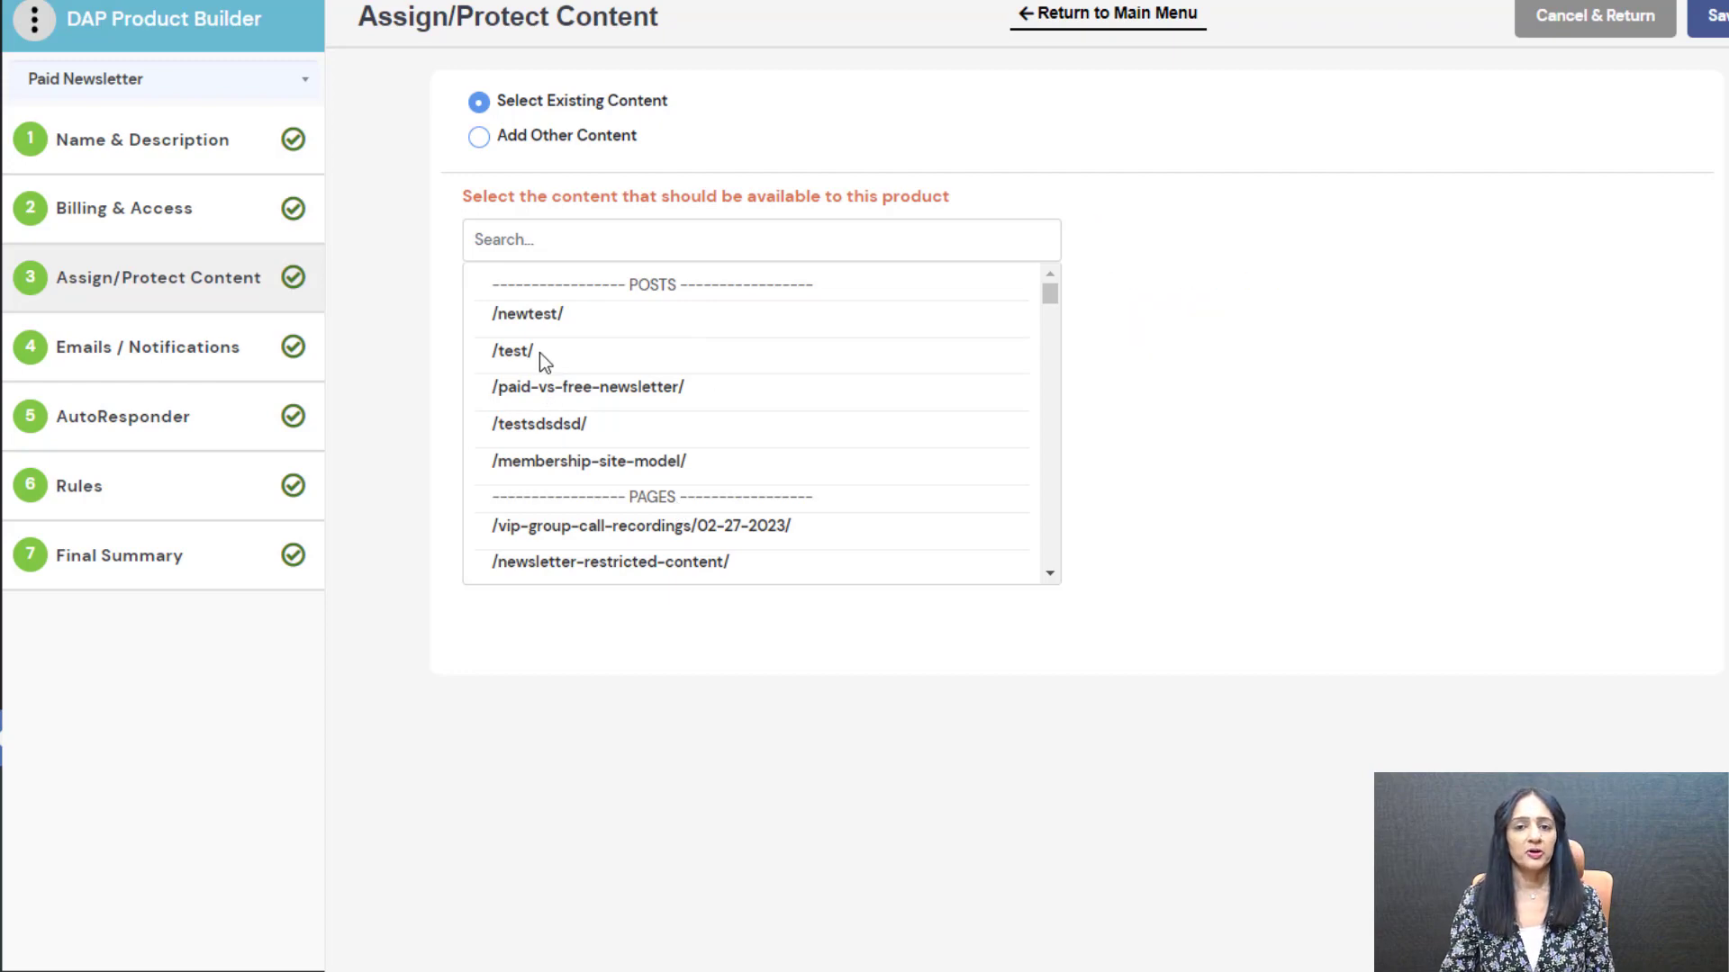
click(479, 140)
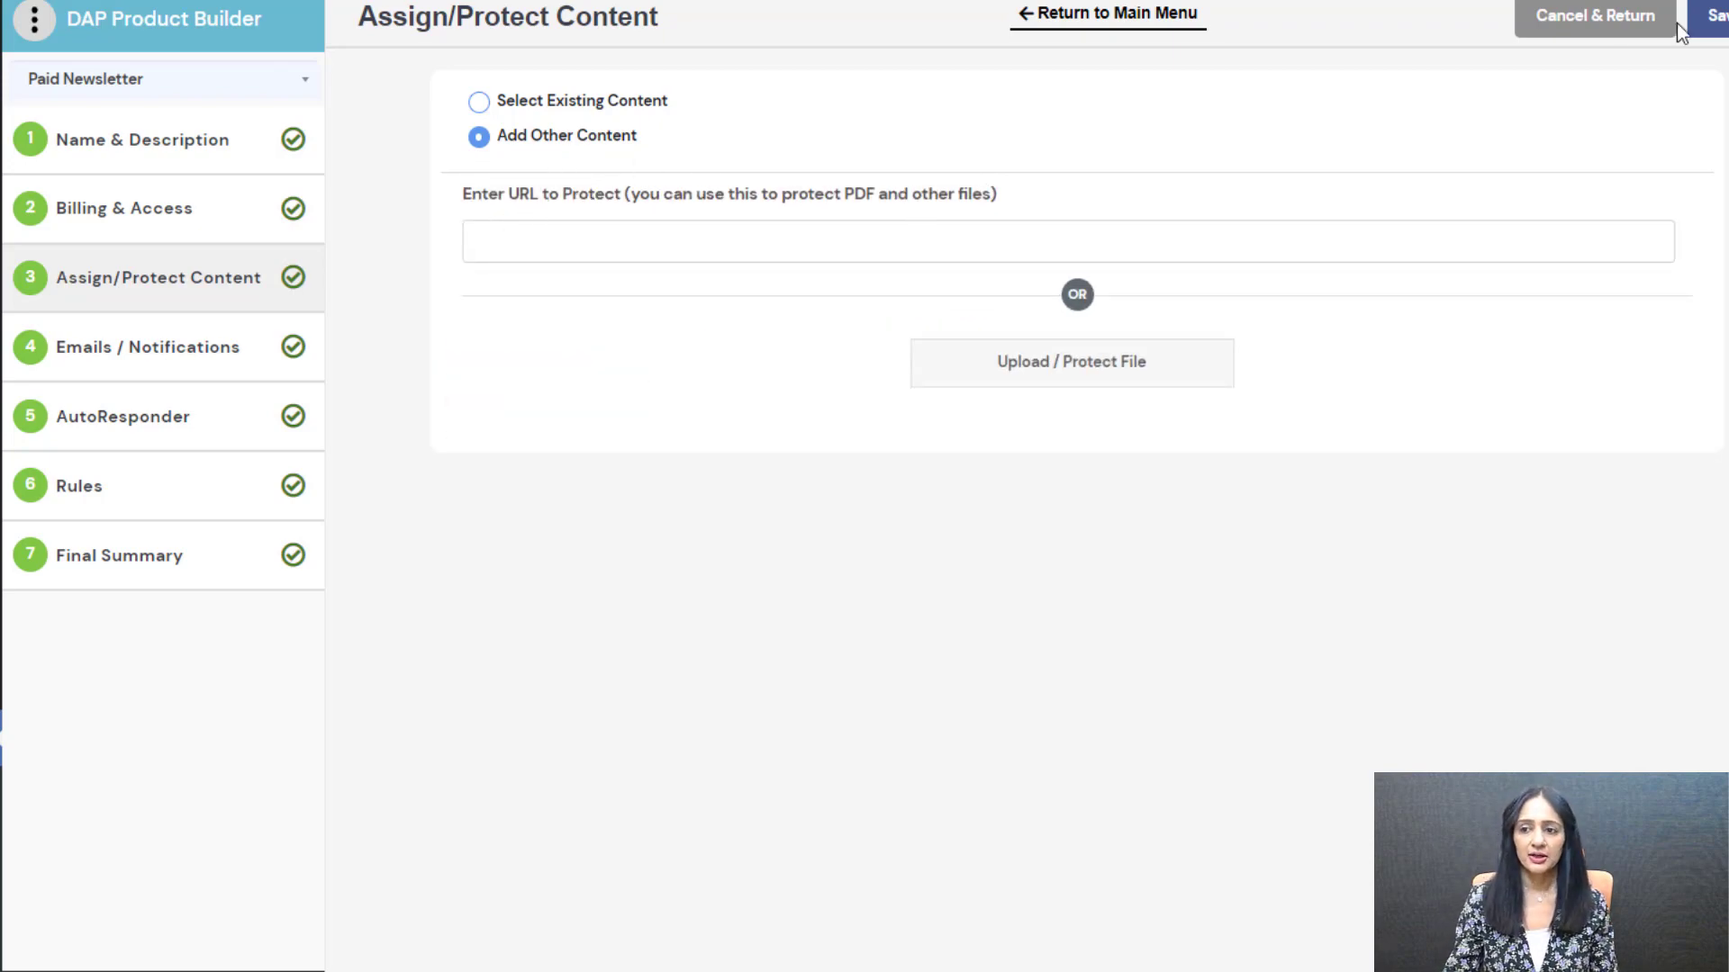
click(1624, 29)
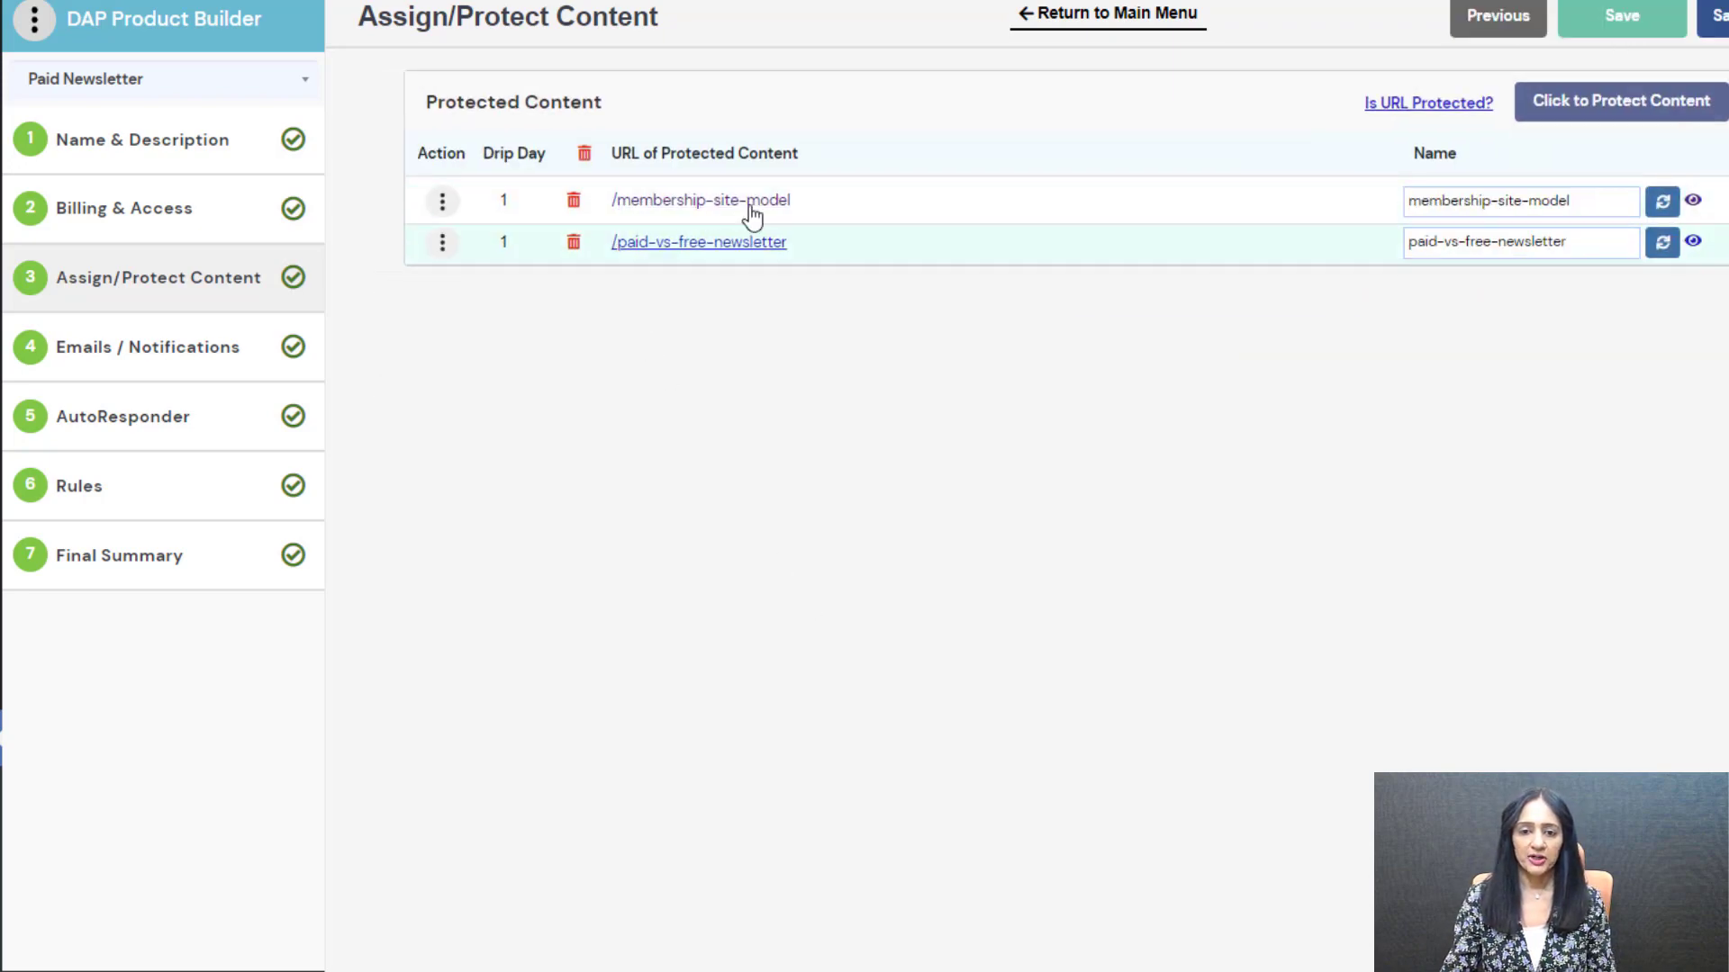
In the drip settings of /membership-site-model, try start day 5 and date-based availability, and close without saving
click(440, 203)
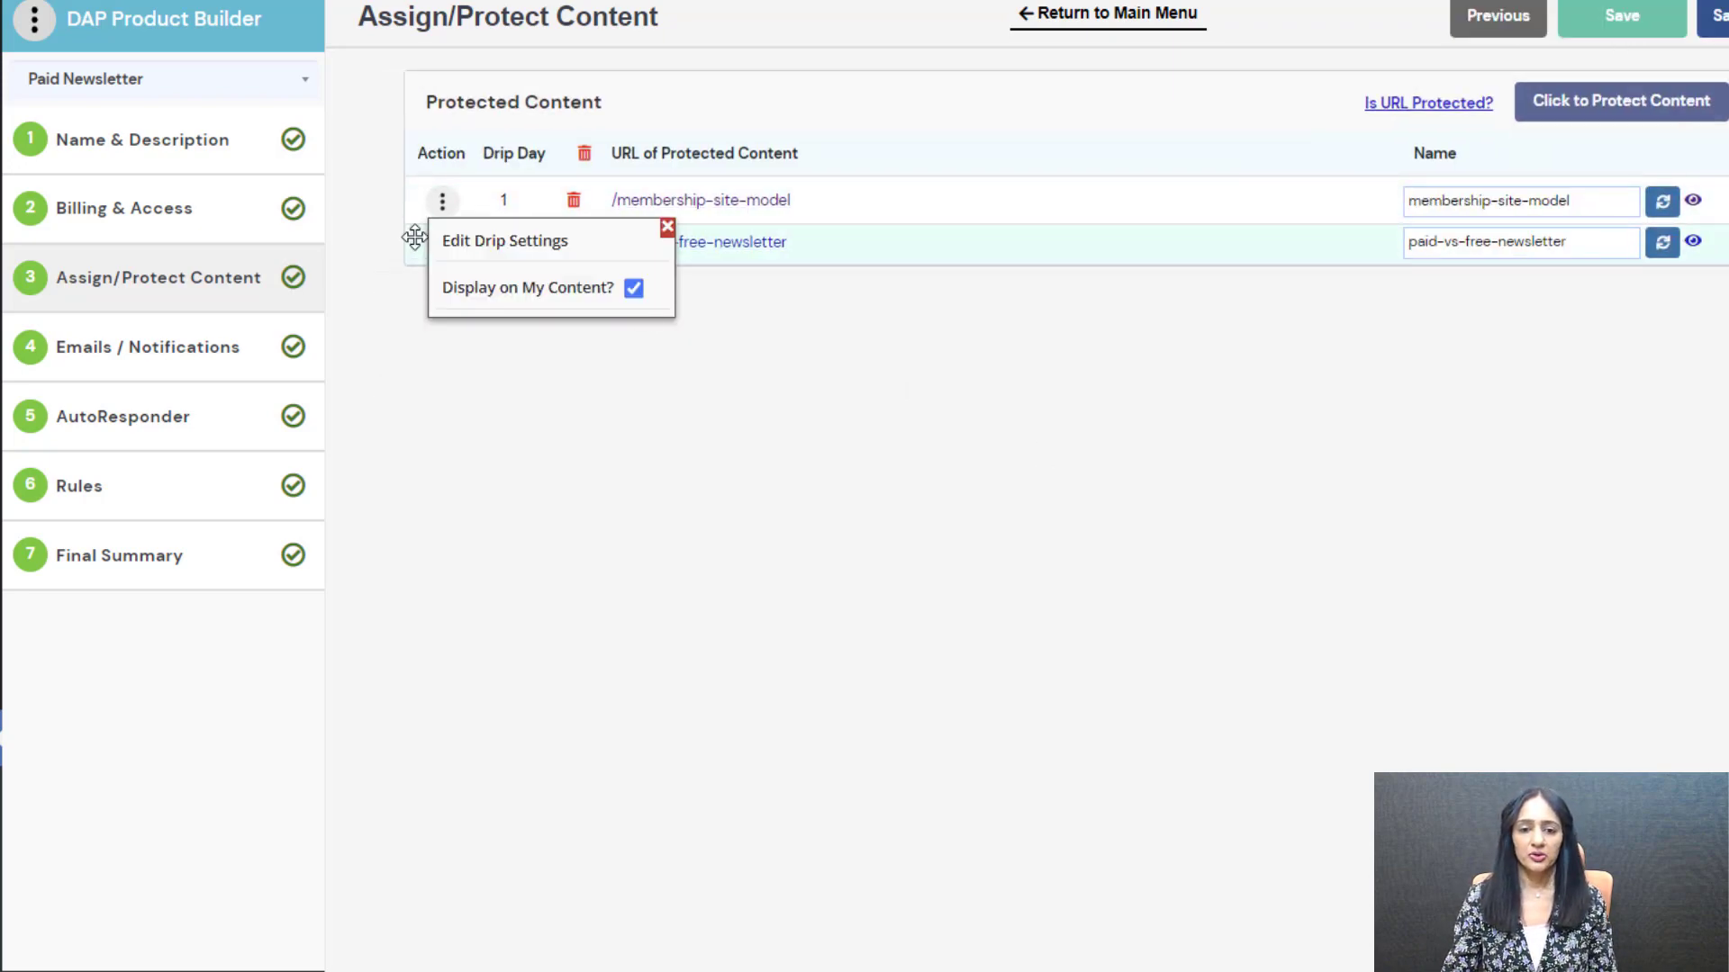
click(505, 243)
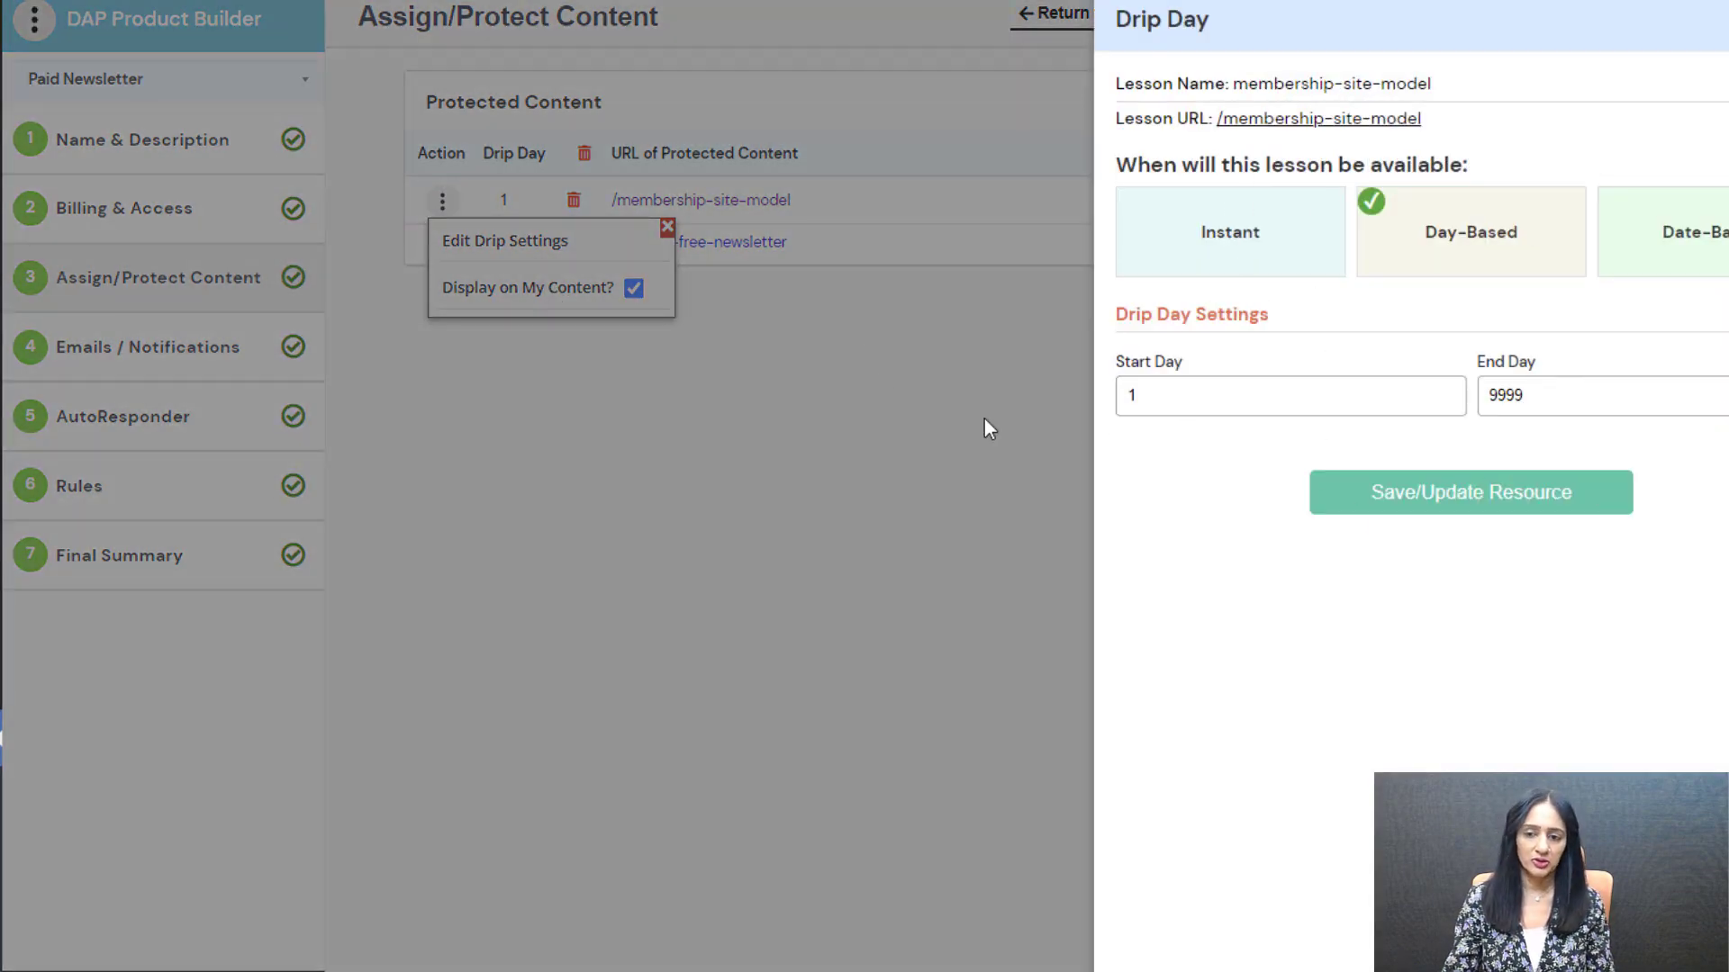
click(1130, 404)
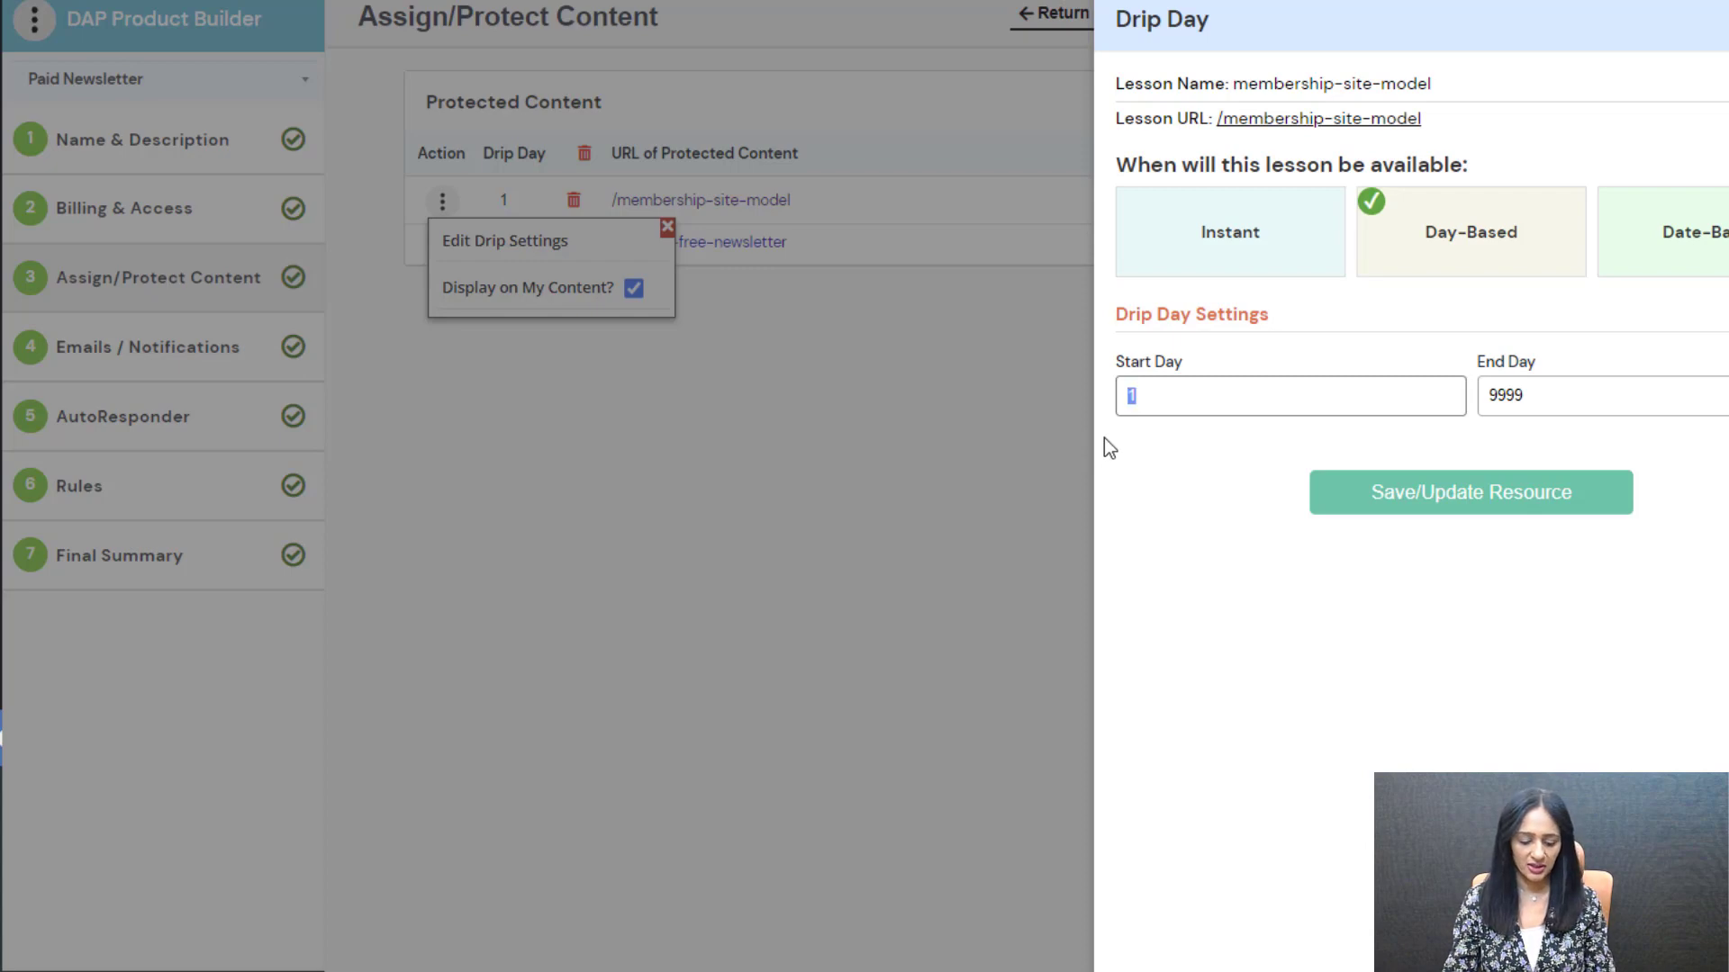
text(5)
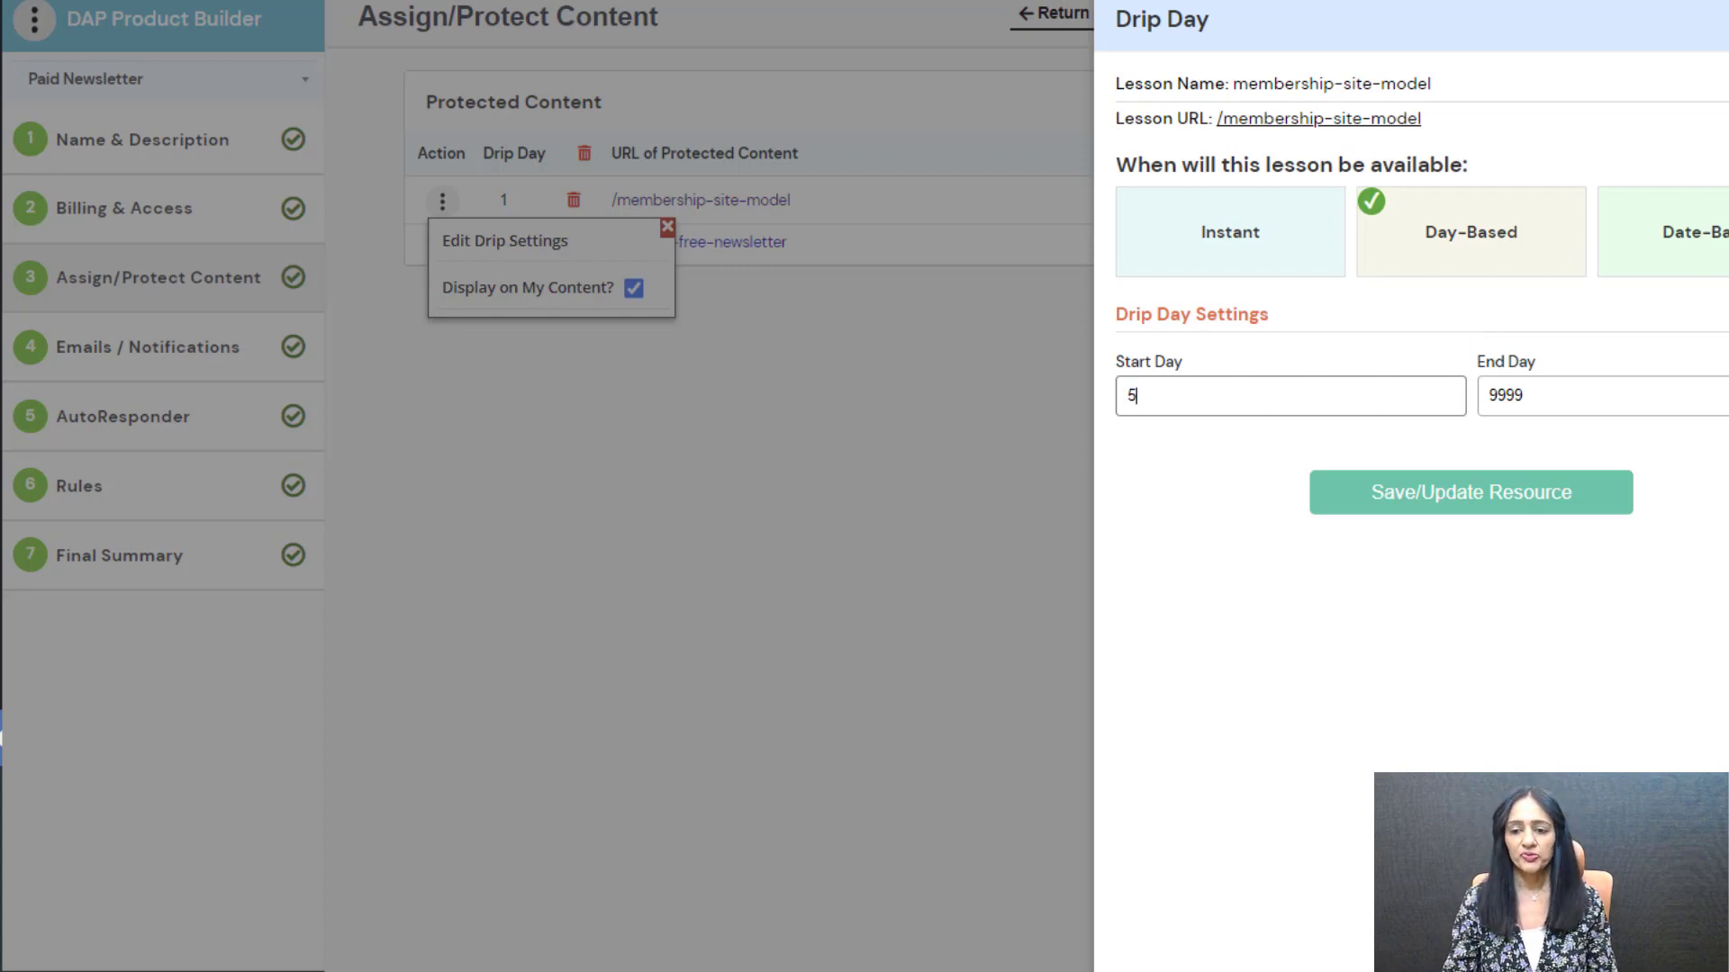
click(1621, 230)
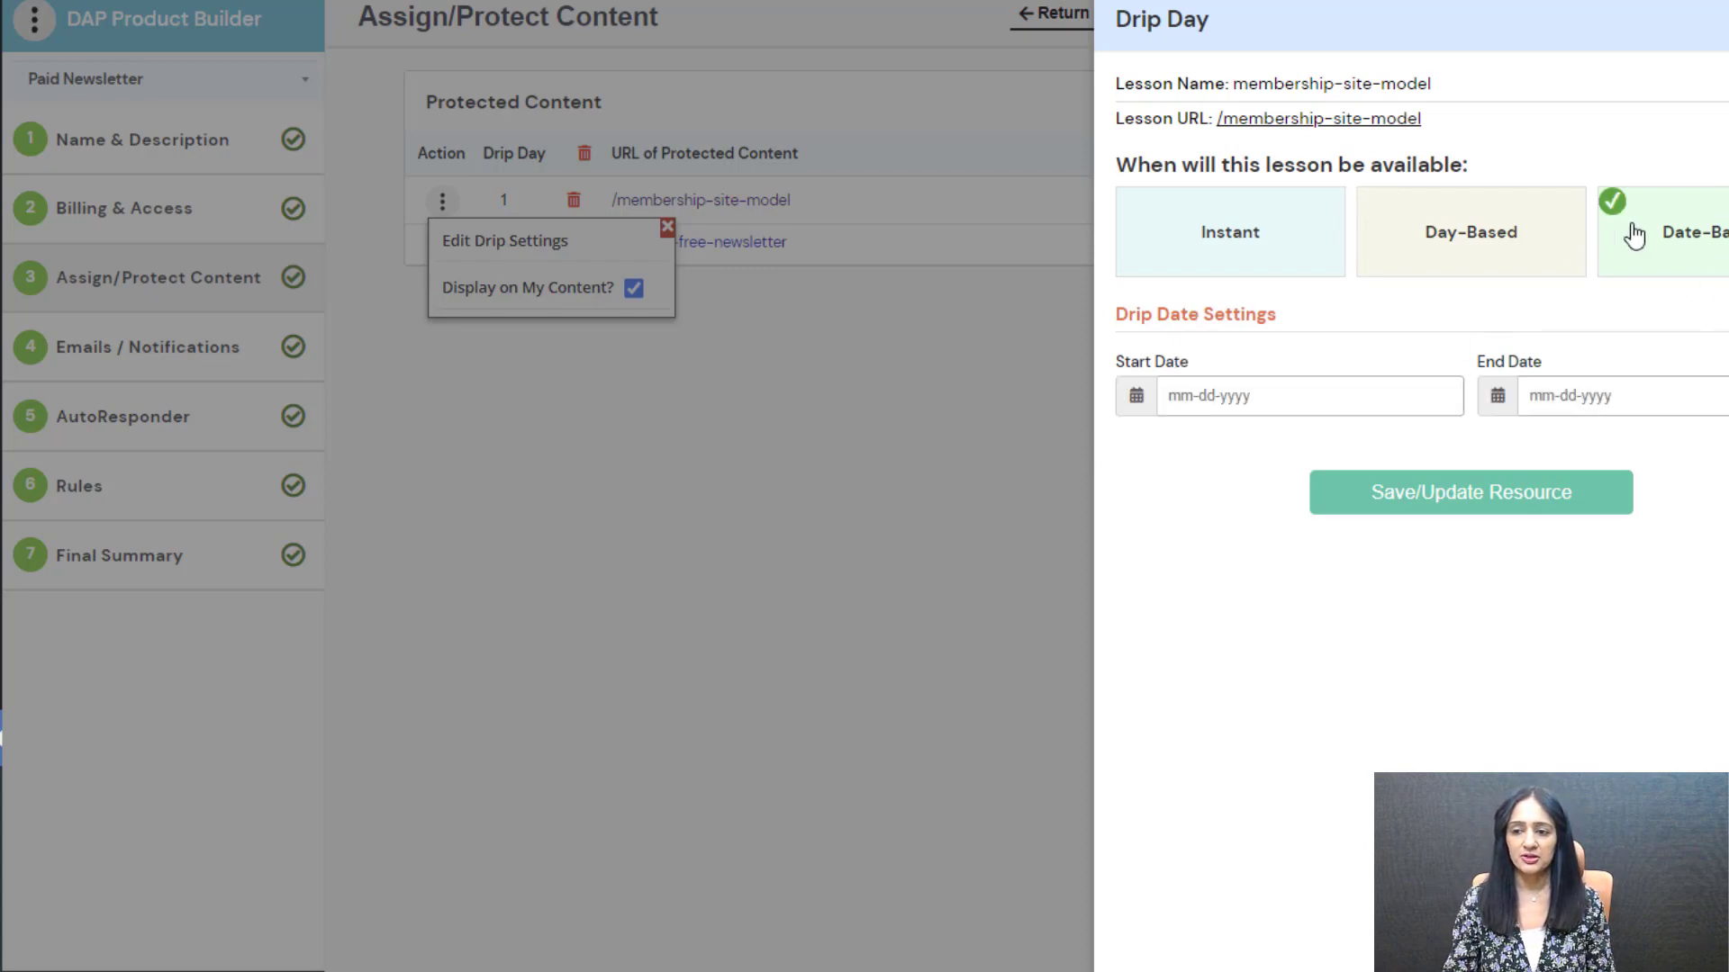
click(1413, 252)
click(1173, 407)
click(1721, 20)
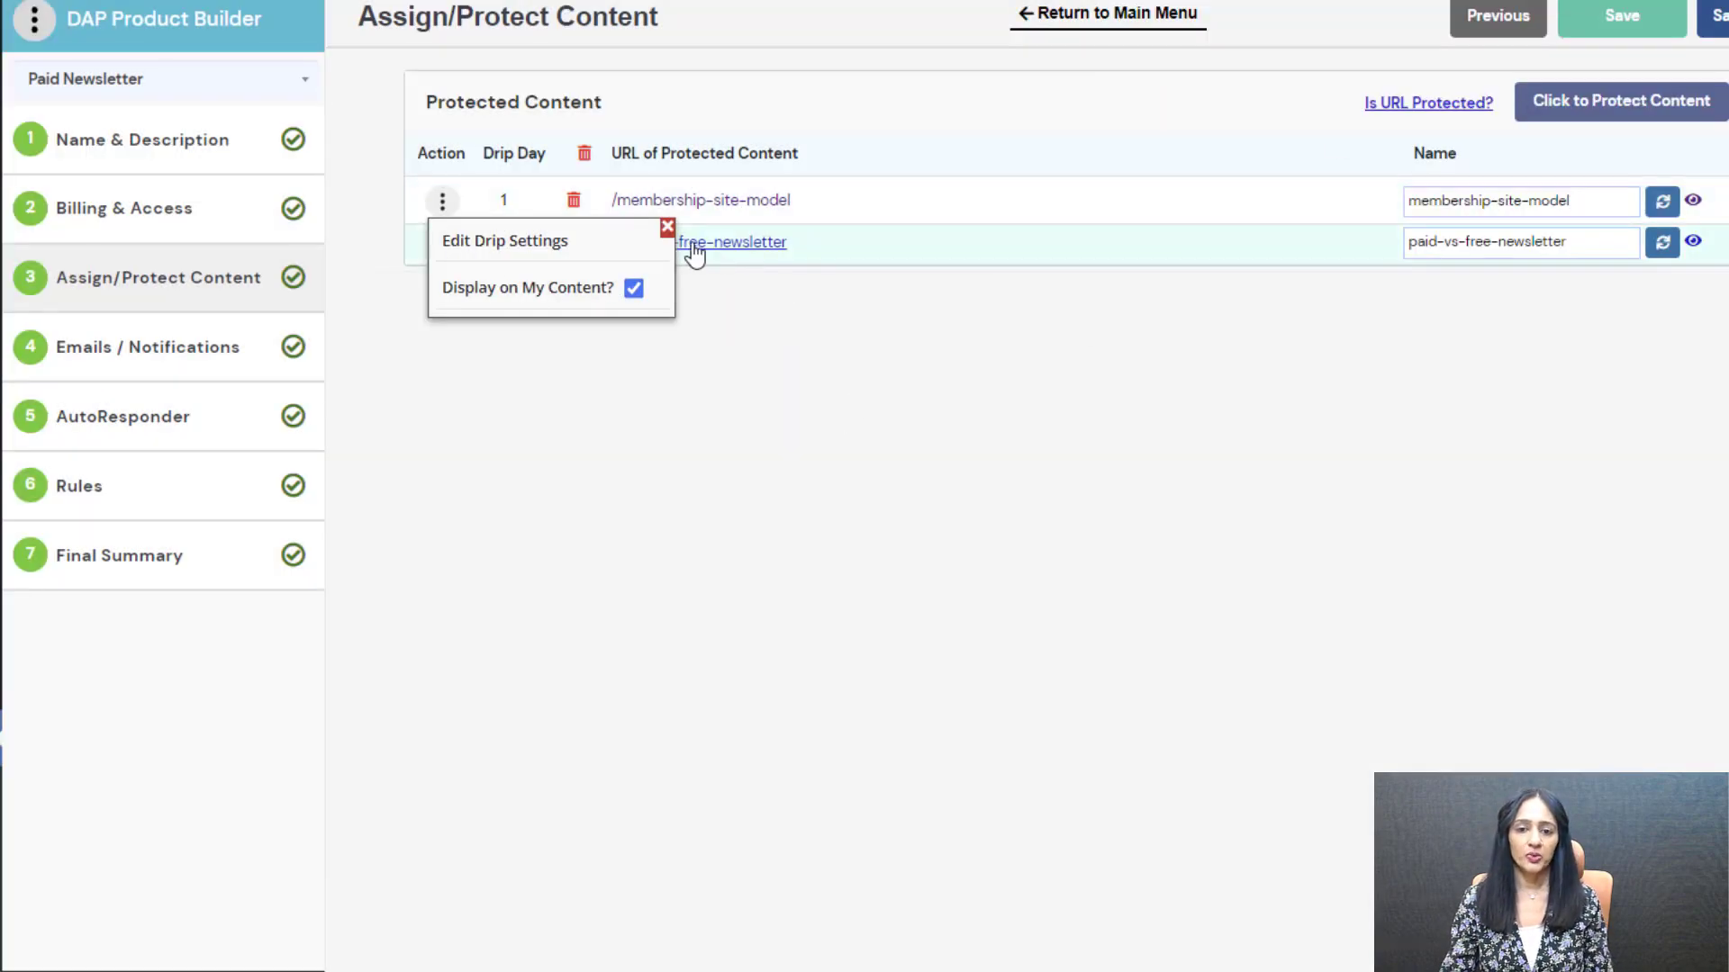
click(667, 227)
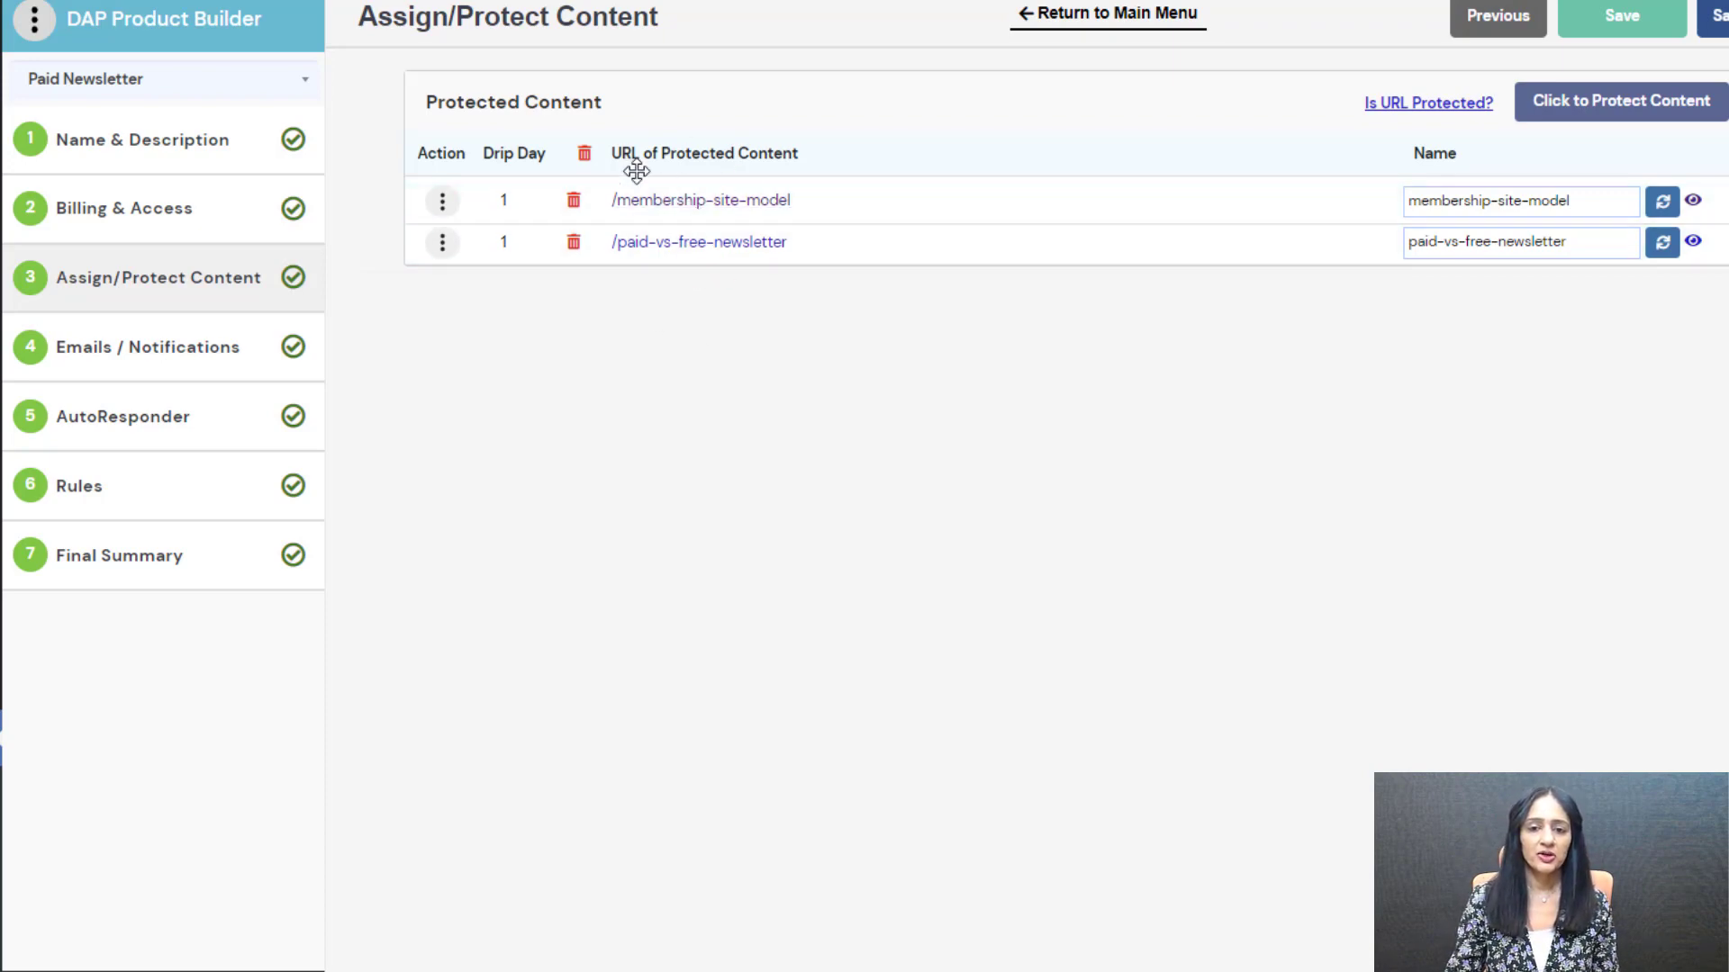
Review the product's welcome email, including its login URL, email and password placeholders and the available personalization tags
click(139, 376)
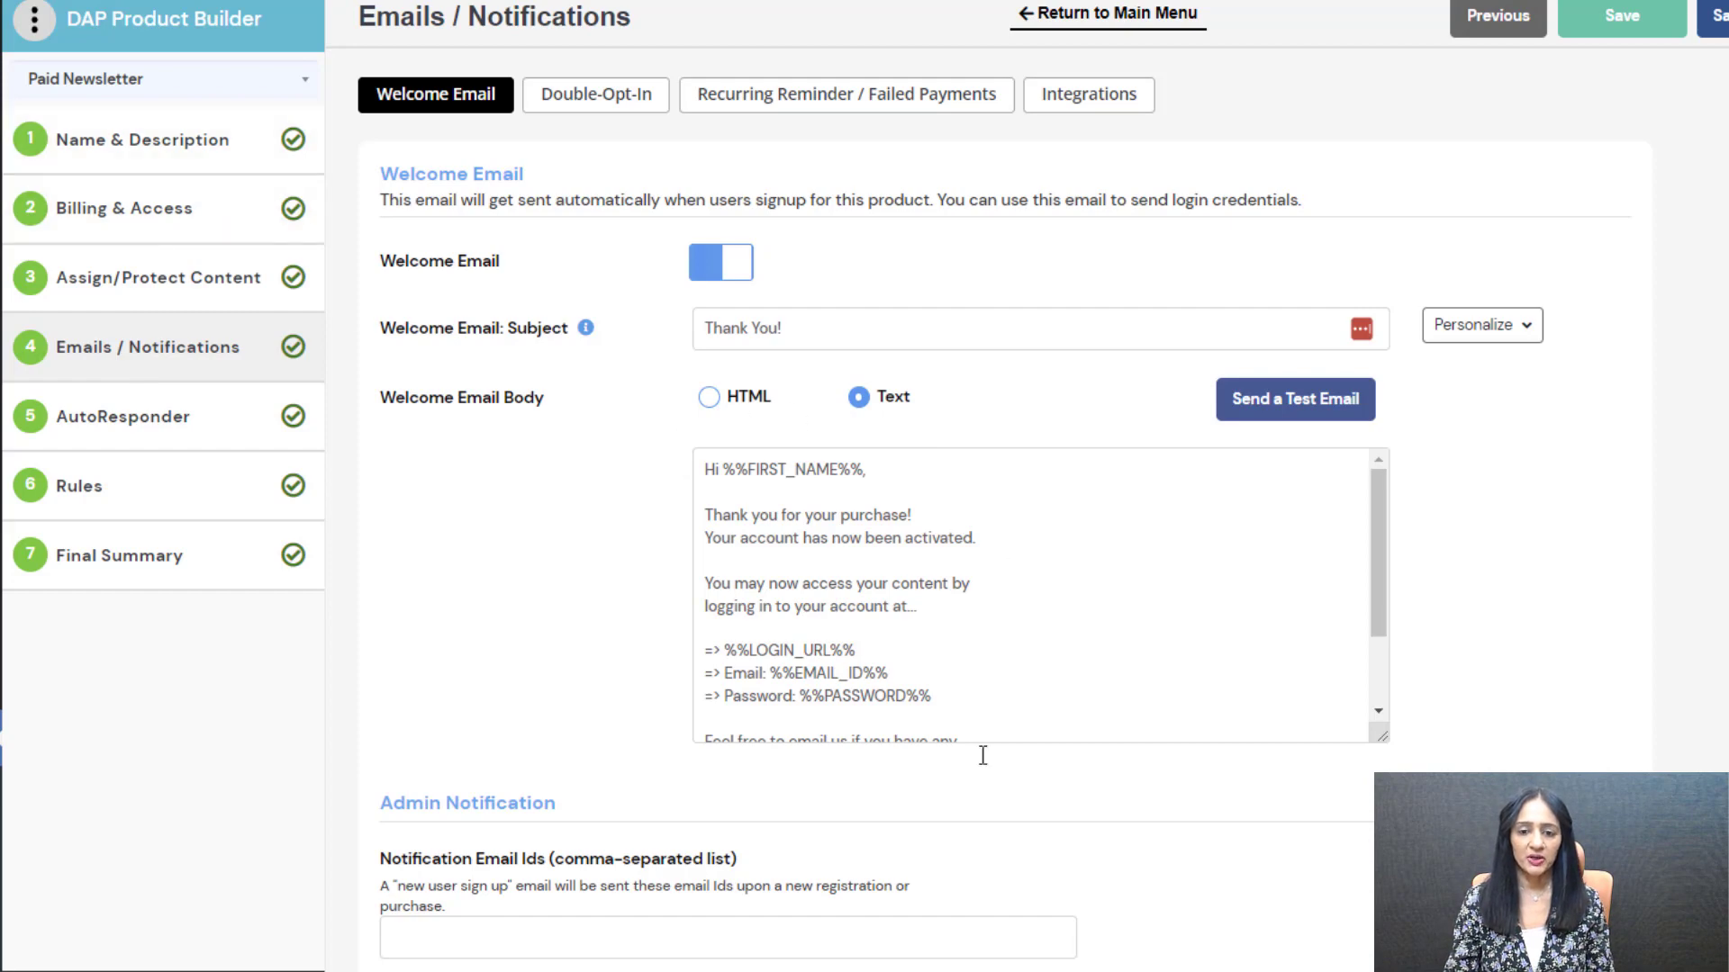
scroll(899, 606, down, 2)
drag(937, 583, 705, 537)
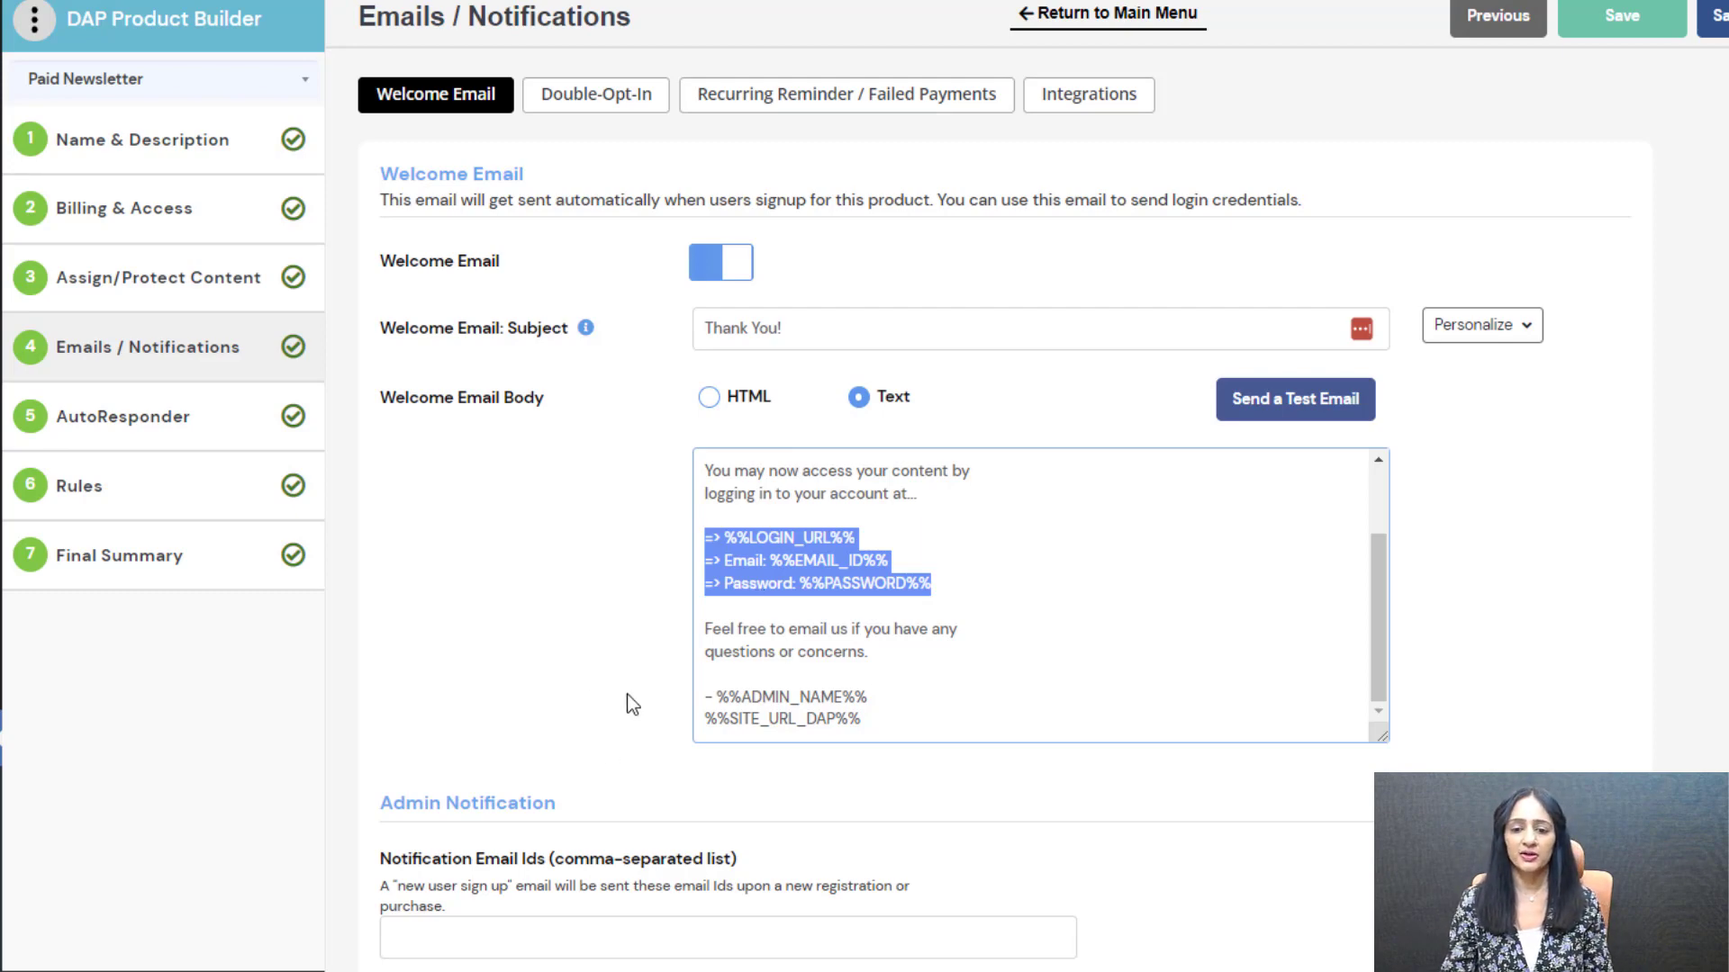
drag(977, 593, 694, 548)
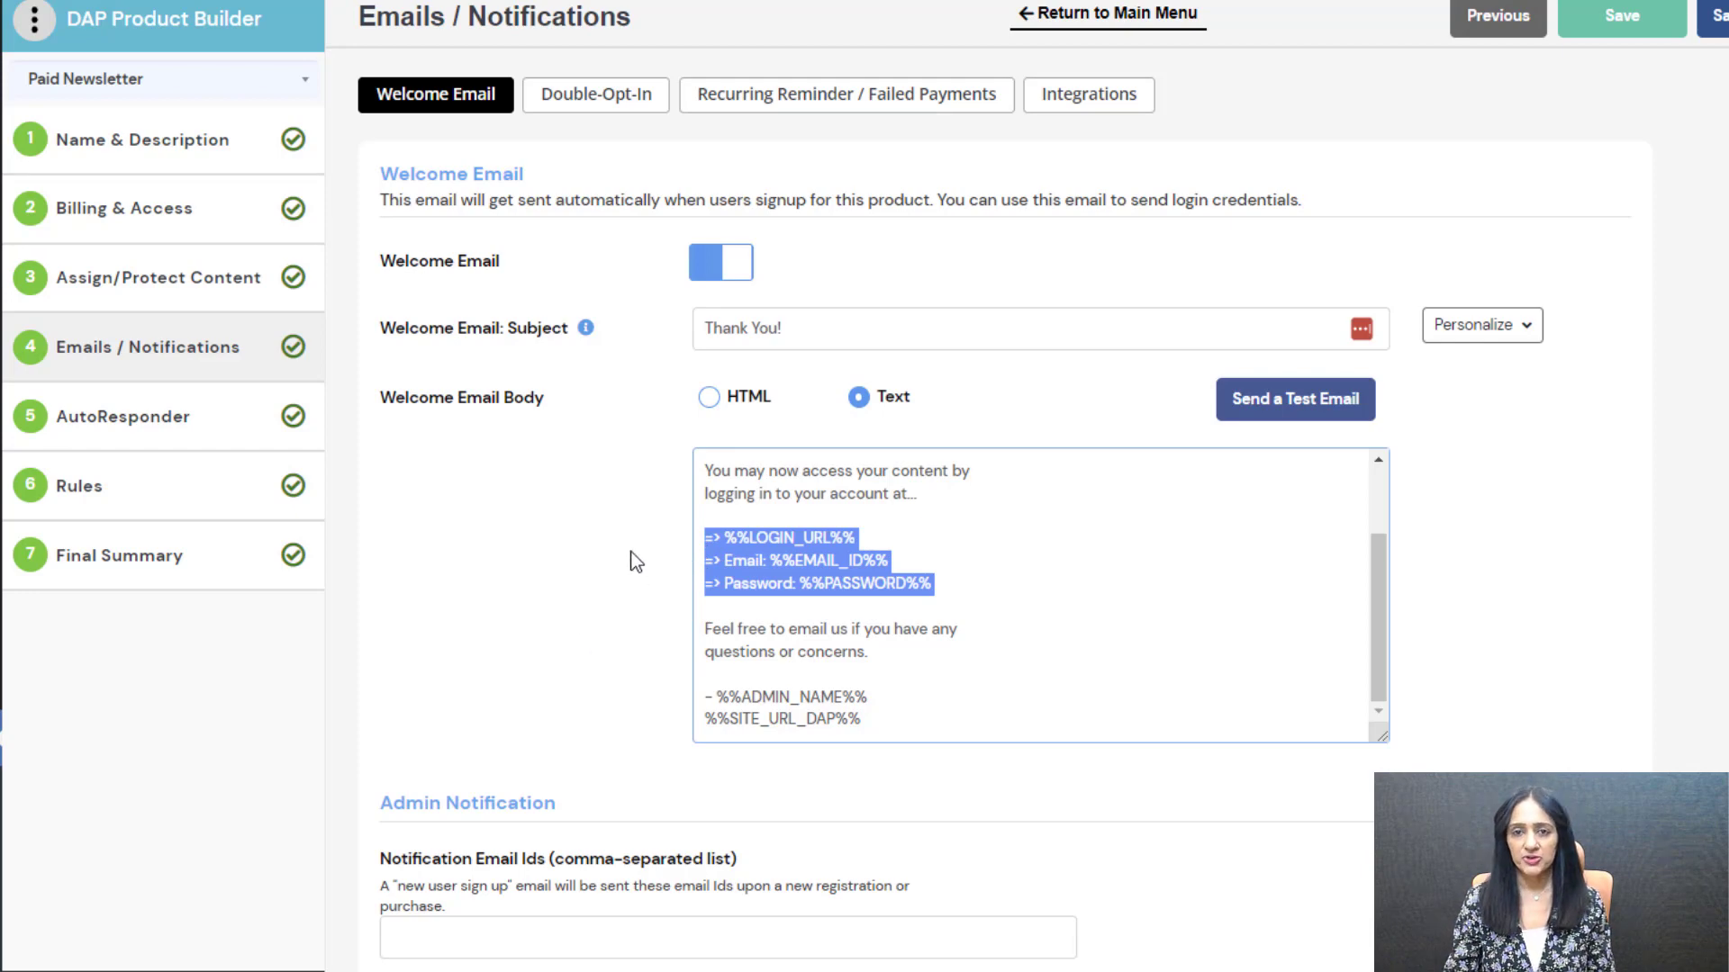
drag(932, 585, 646, 551)
click(1516, 333)
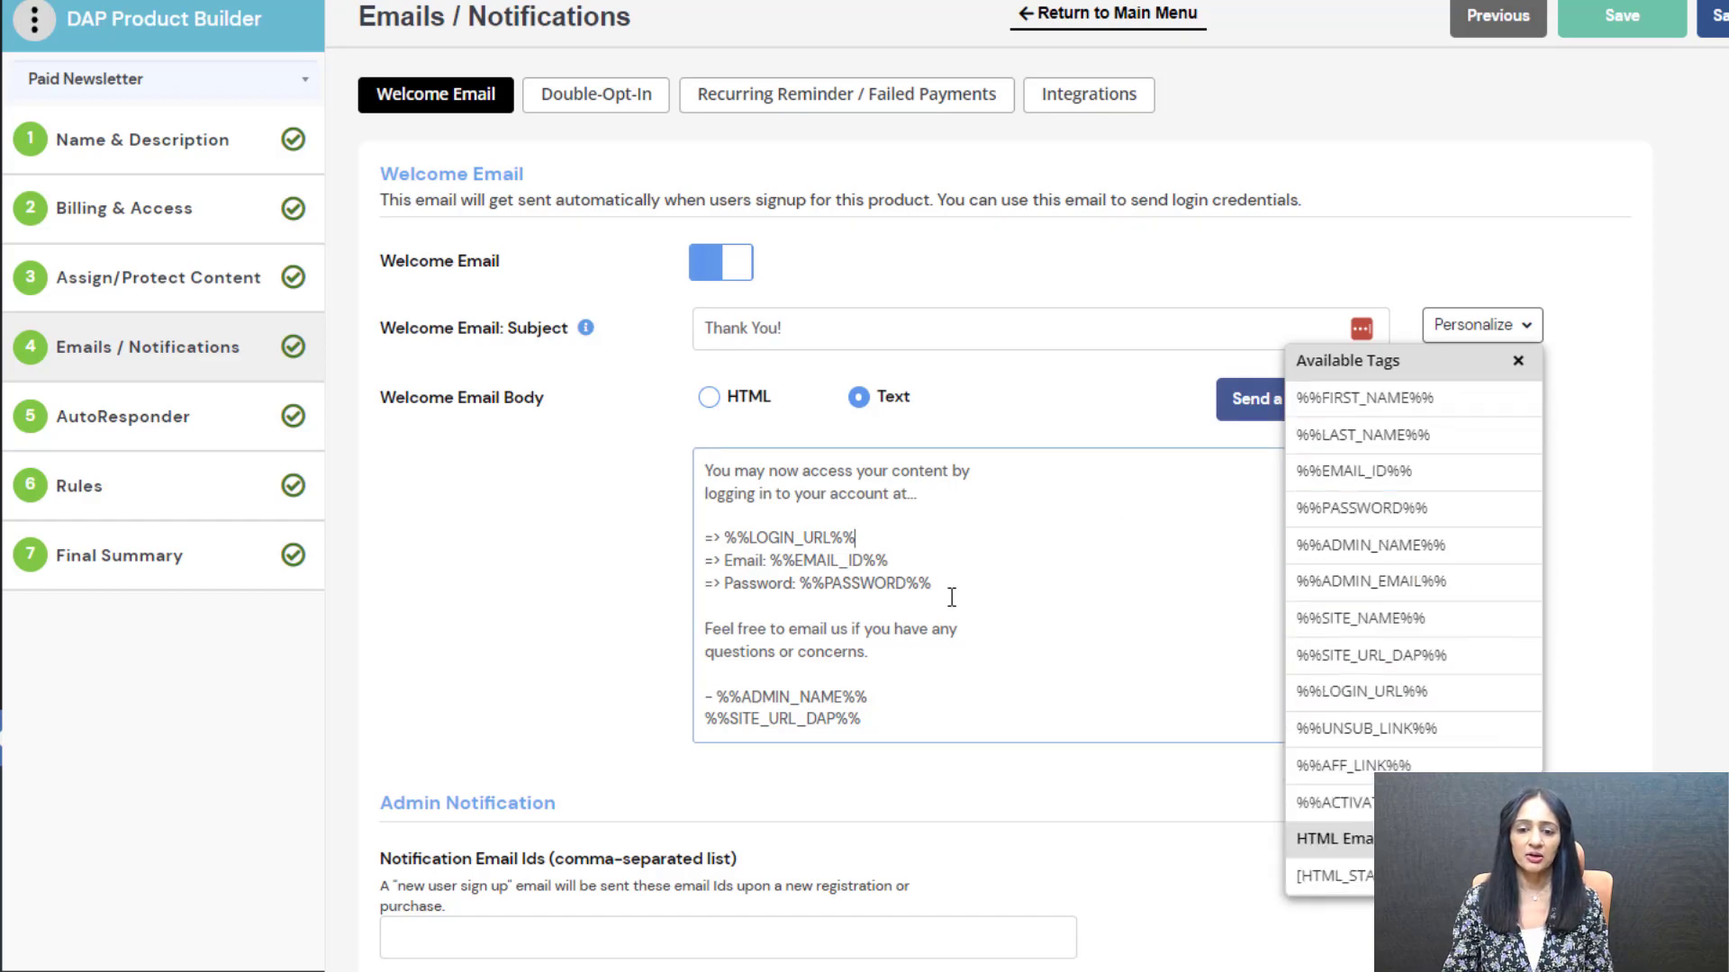
drag(954, 598, 688, 536)
In the product's rules, examine the sales page URL and compare the global error page with the product-level paid-newsletter-error-page
click(95, 514)
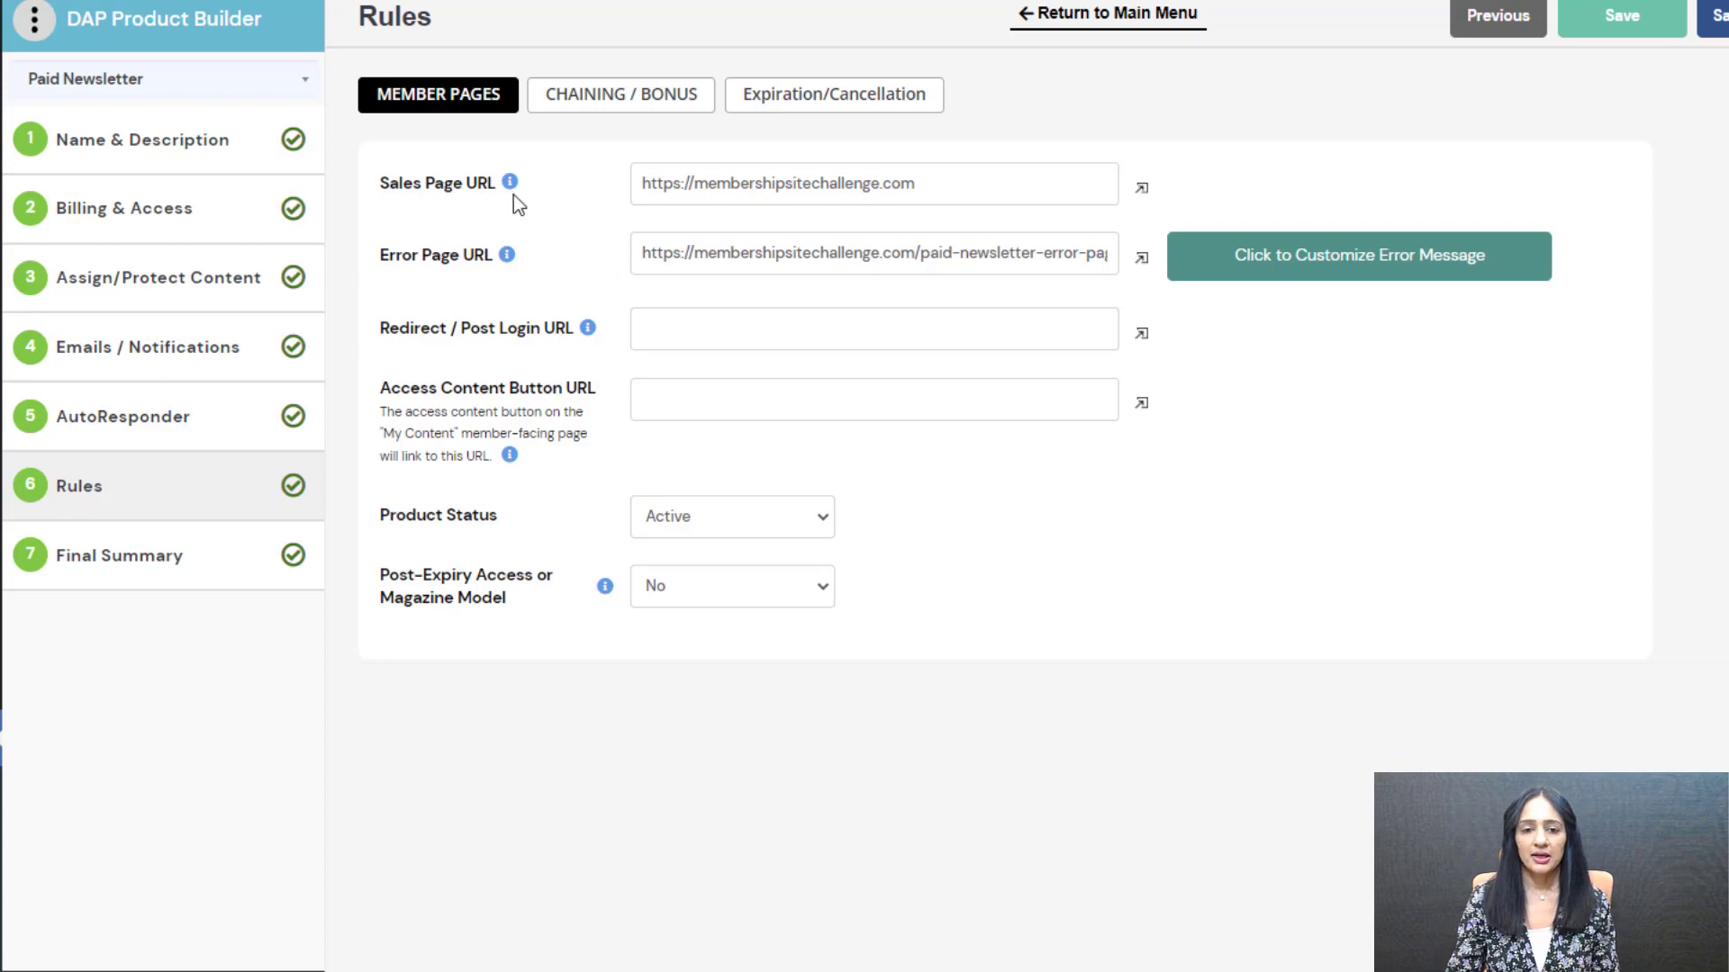
click(959, 181)
text(/)
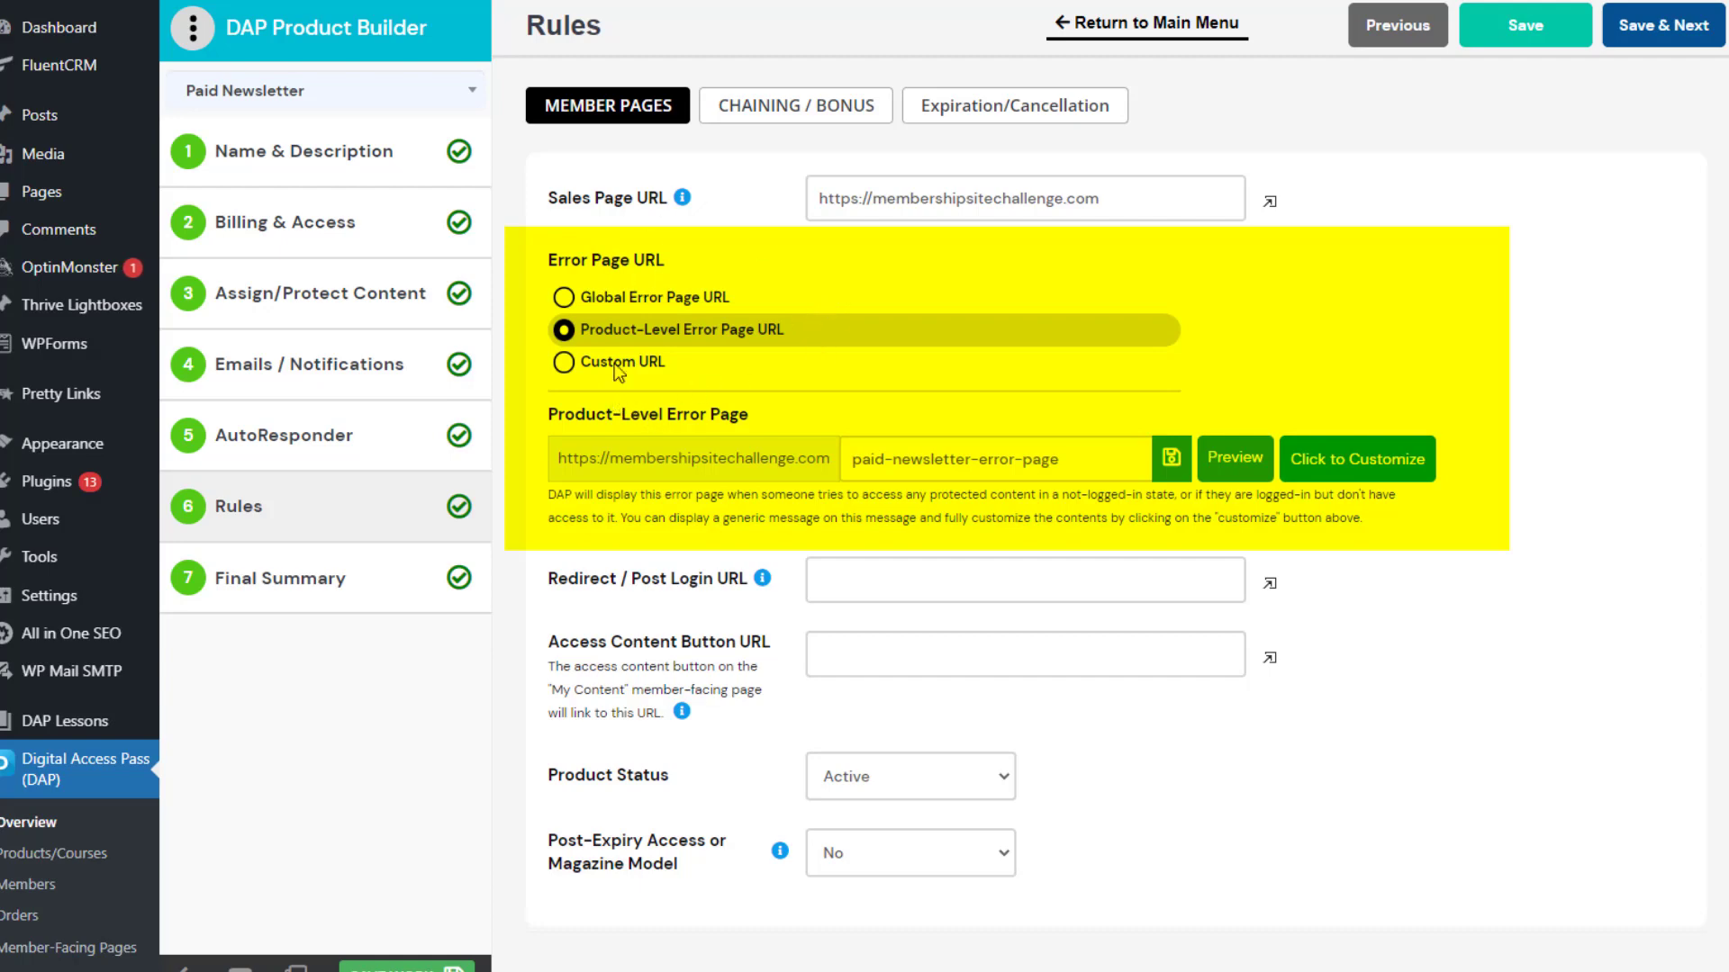
click(567, 298)
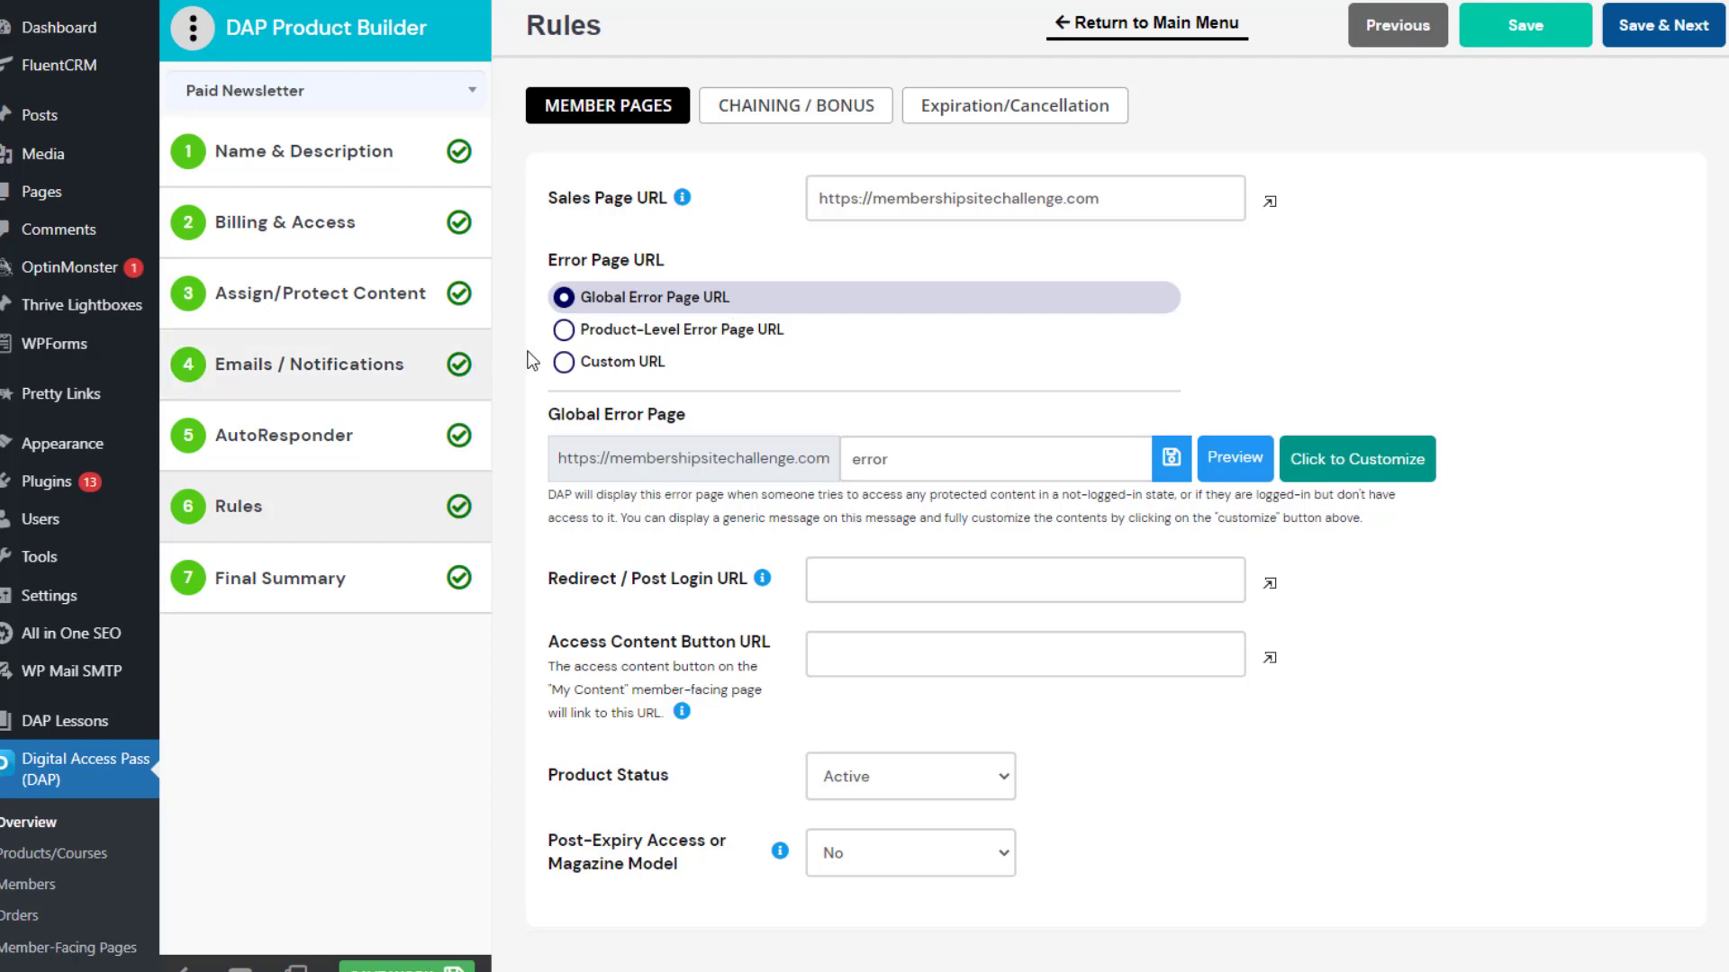
click(610, 331)
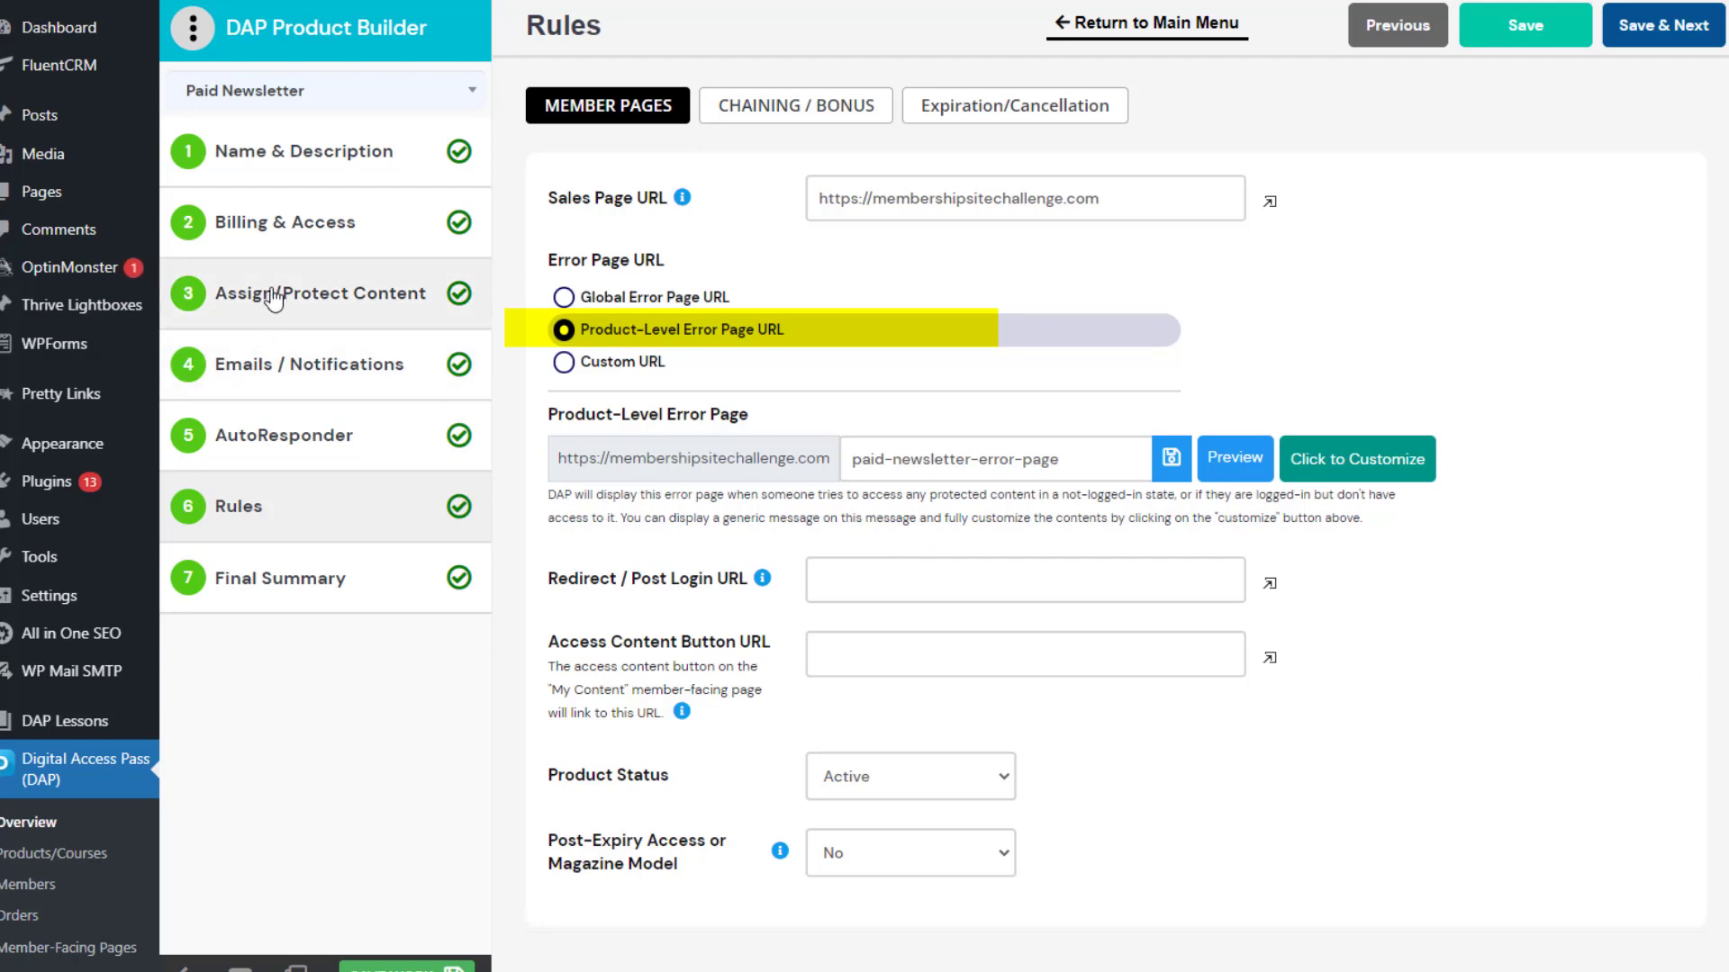
drag(851, 459, 1091, 457)
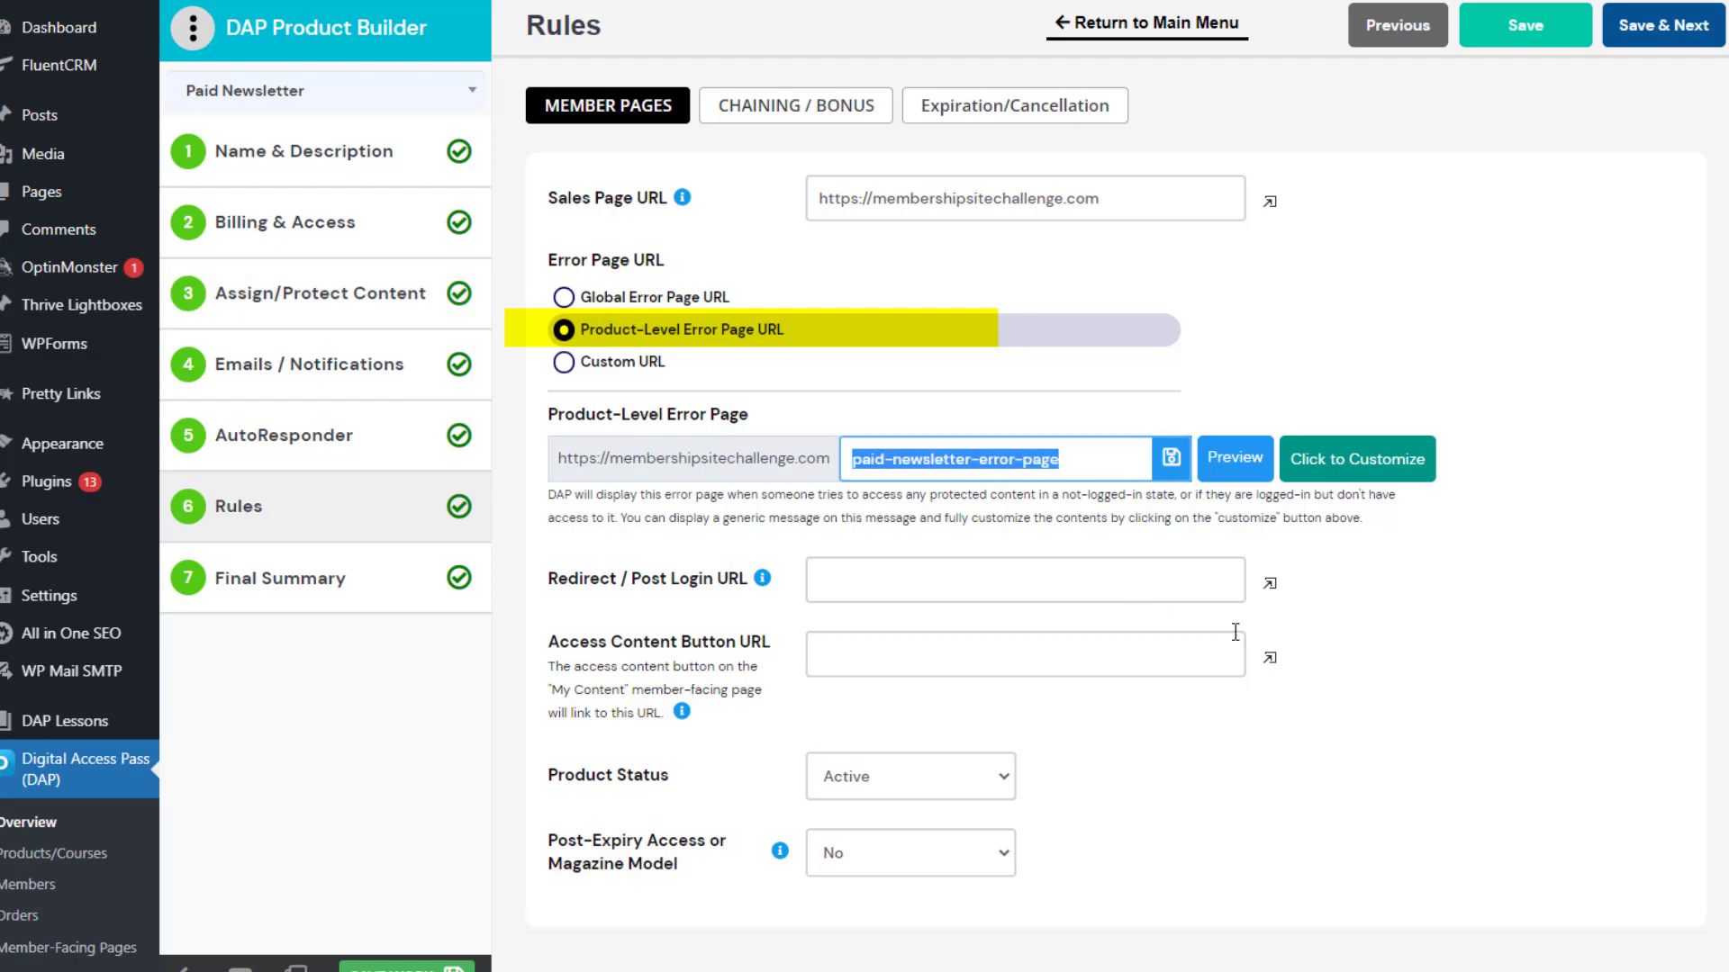
click(1471, 634)
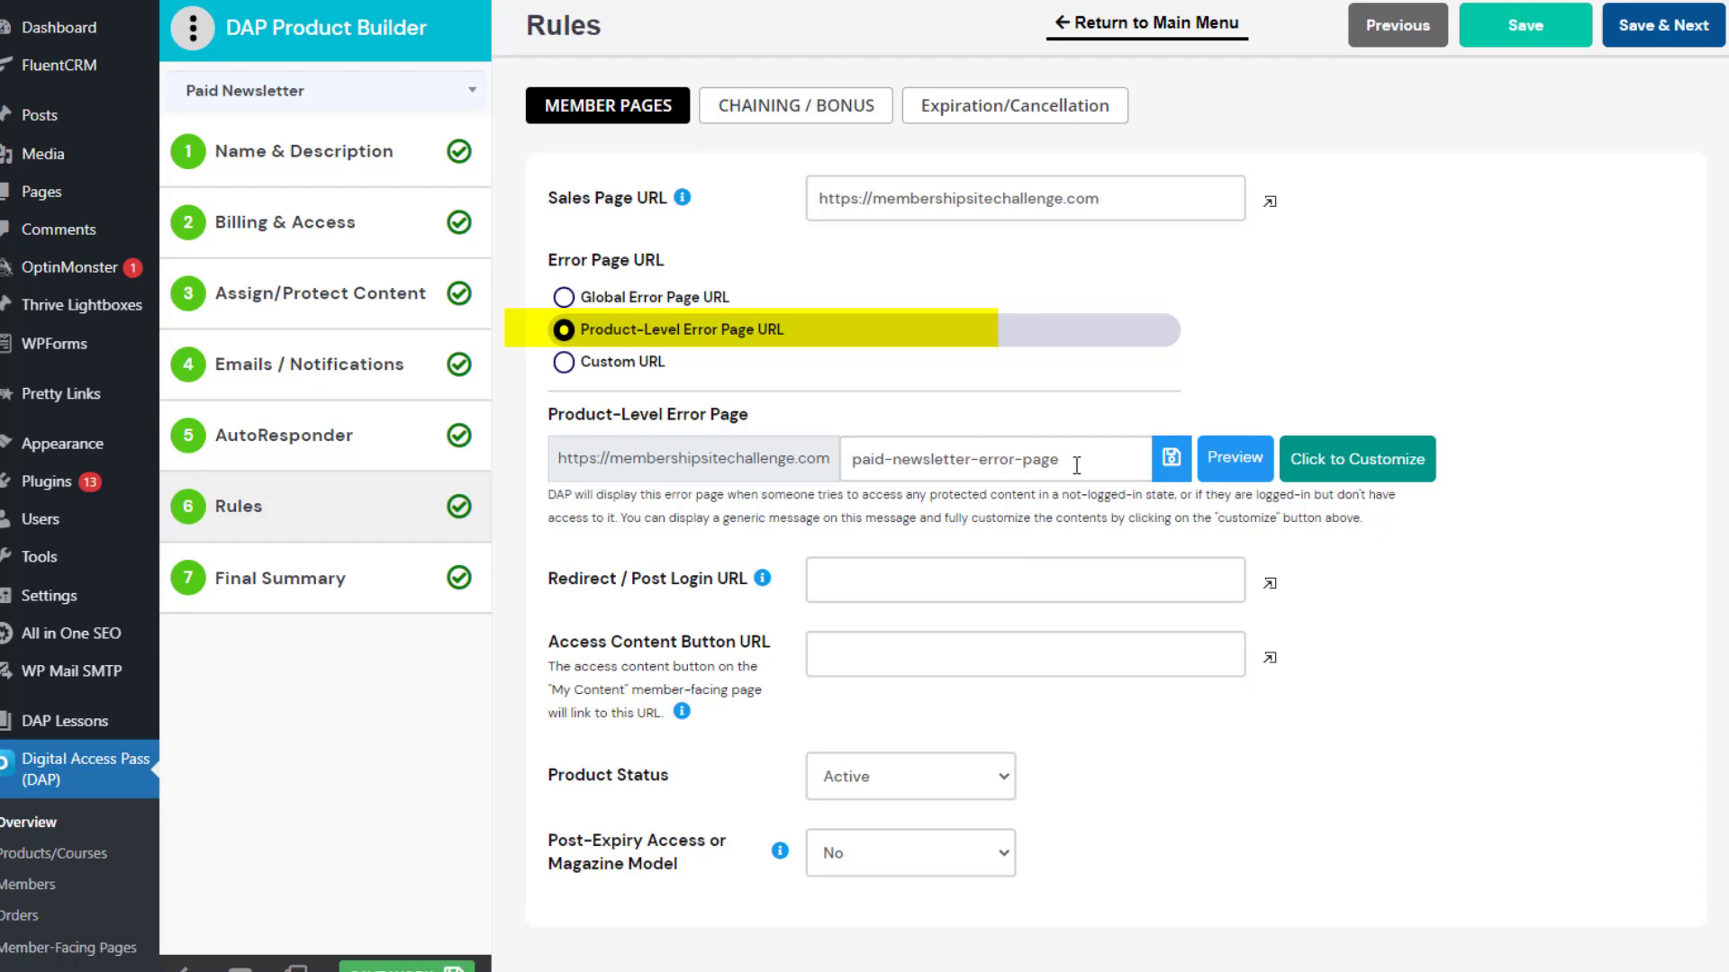
Open the product-level error page settings, view the error message for not-logged-in users, and close the settings
click(1344, 457)
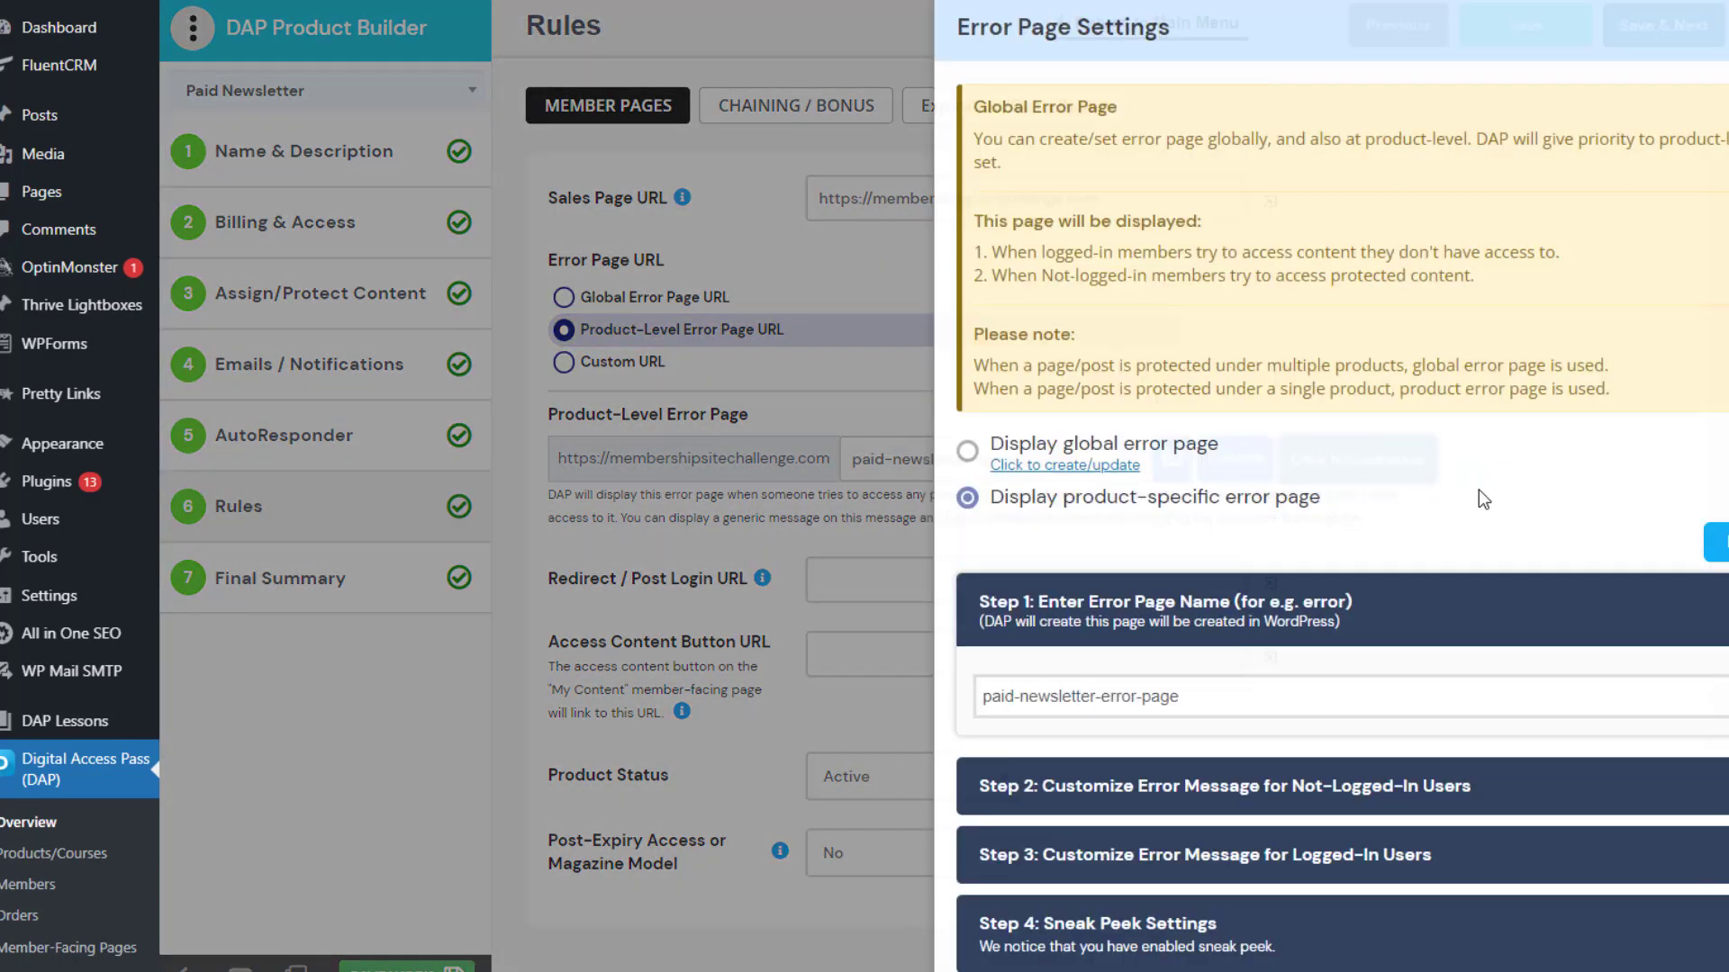
scroll(990, 432, down, 1)
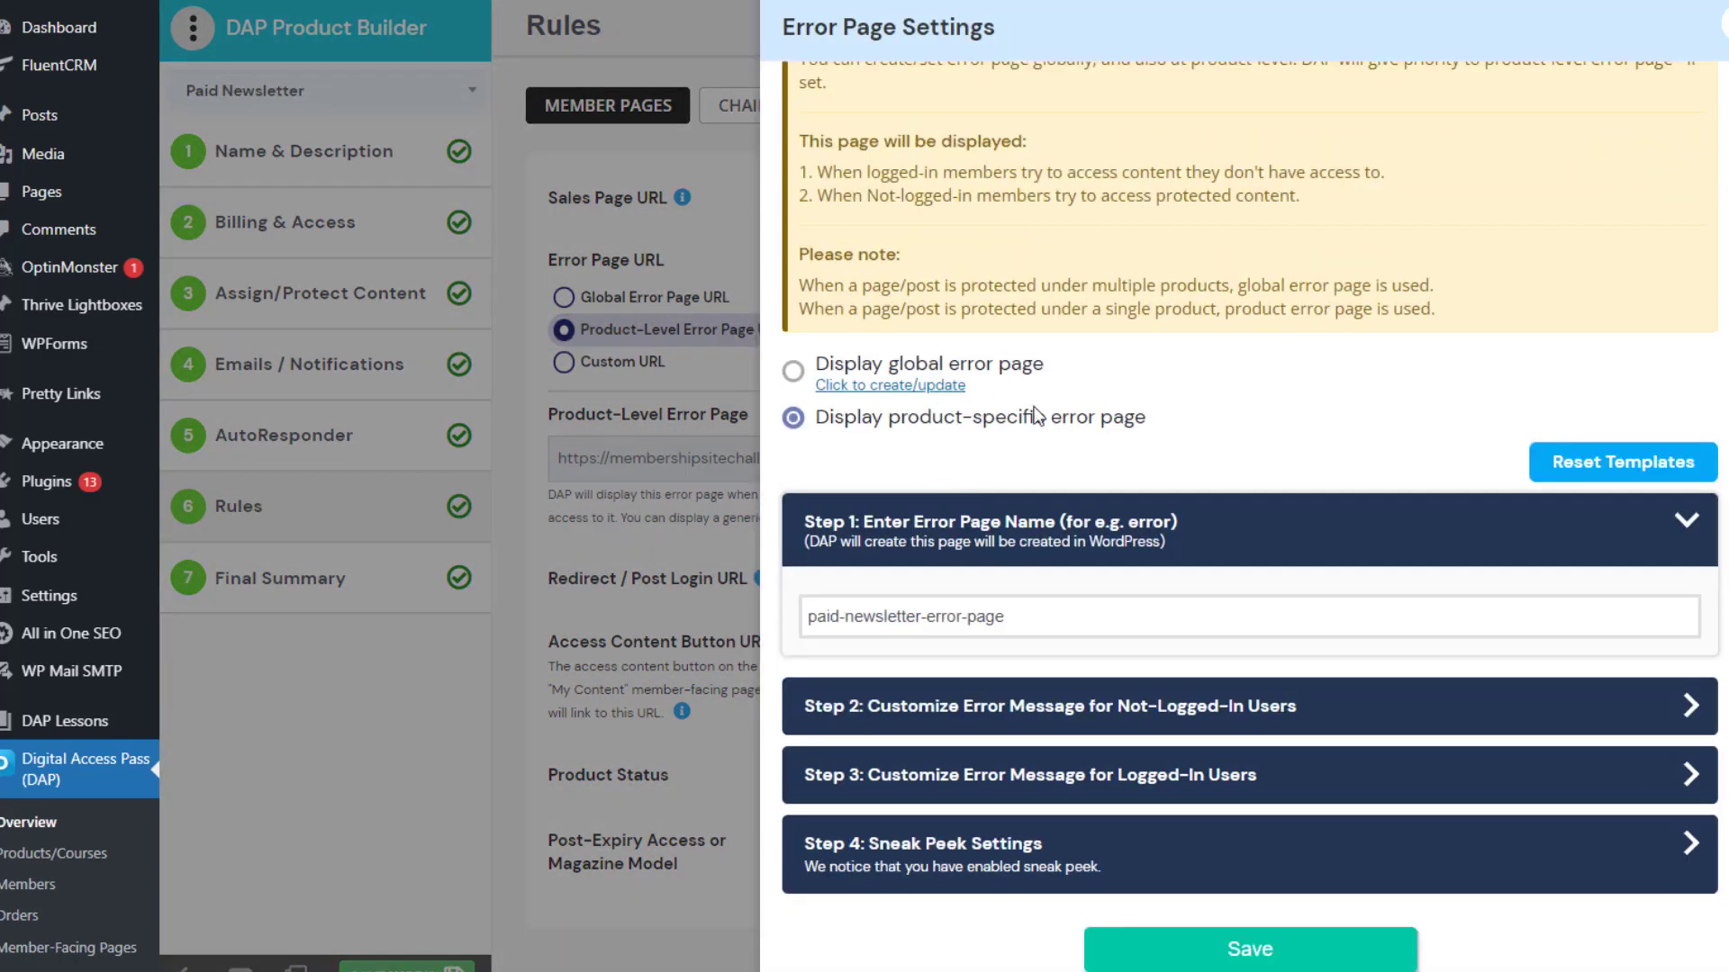
click(950, 710)
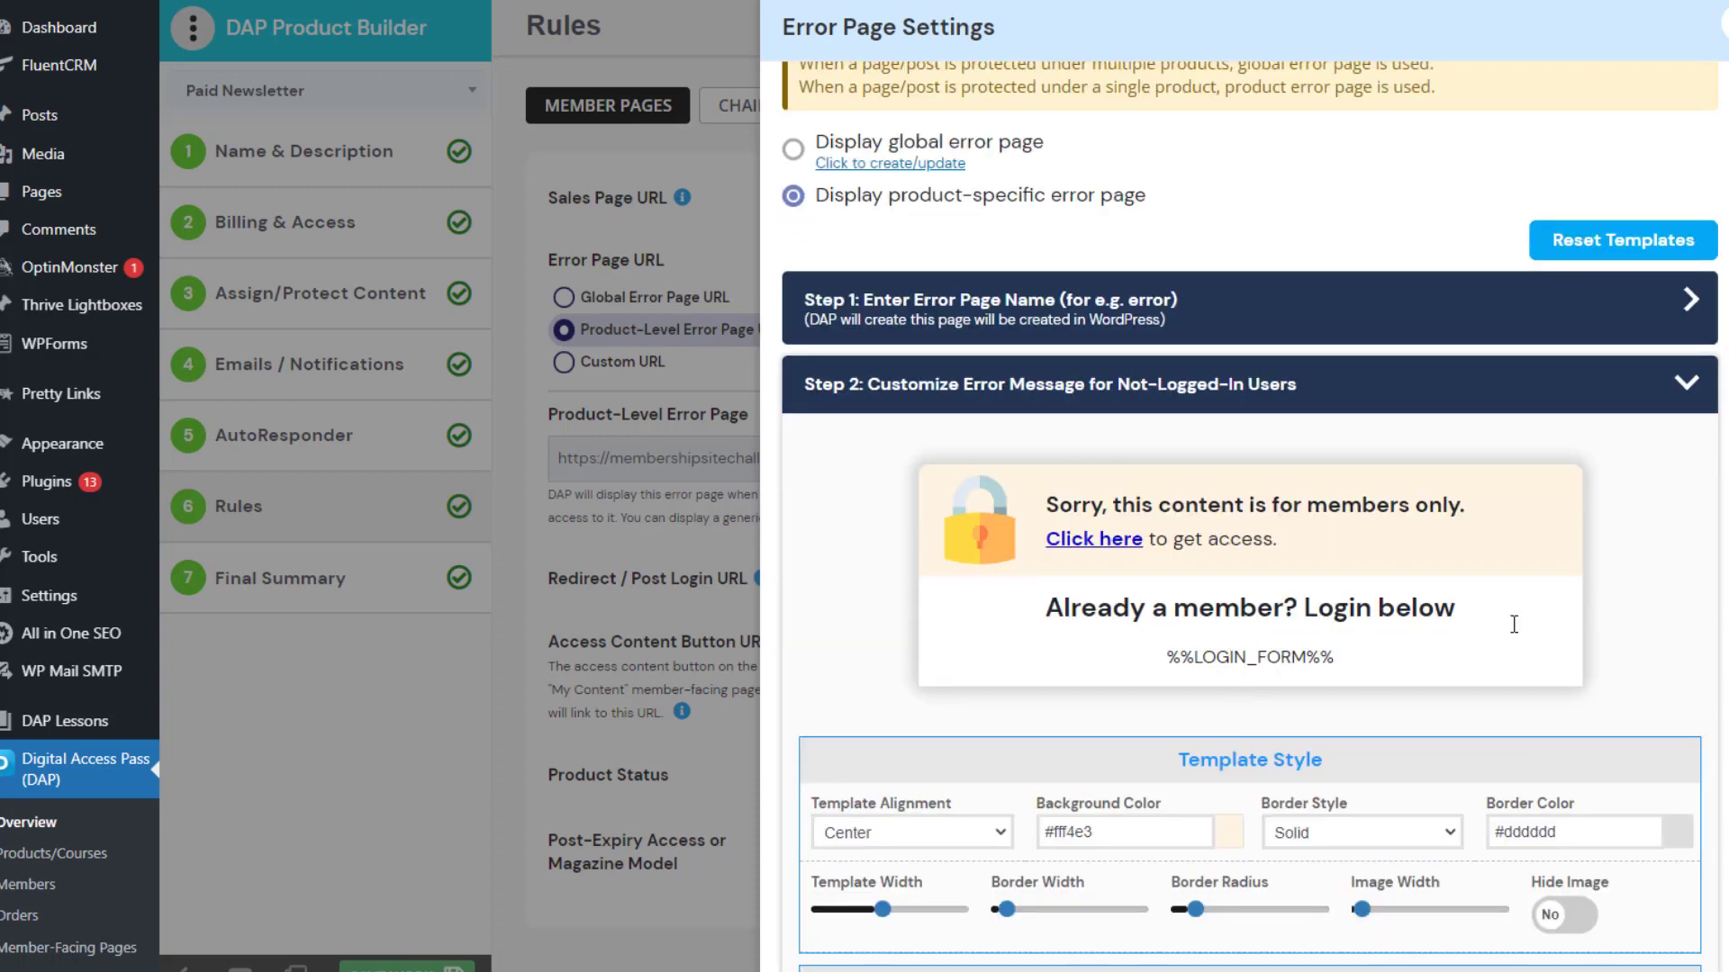
scroll(1077, 832, down, 3)
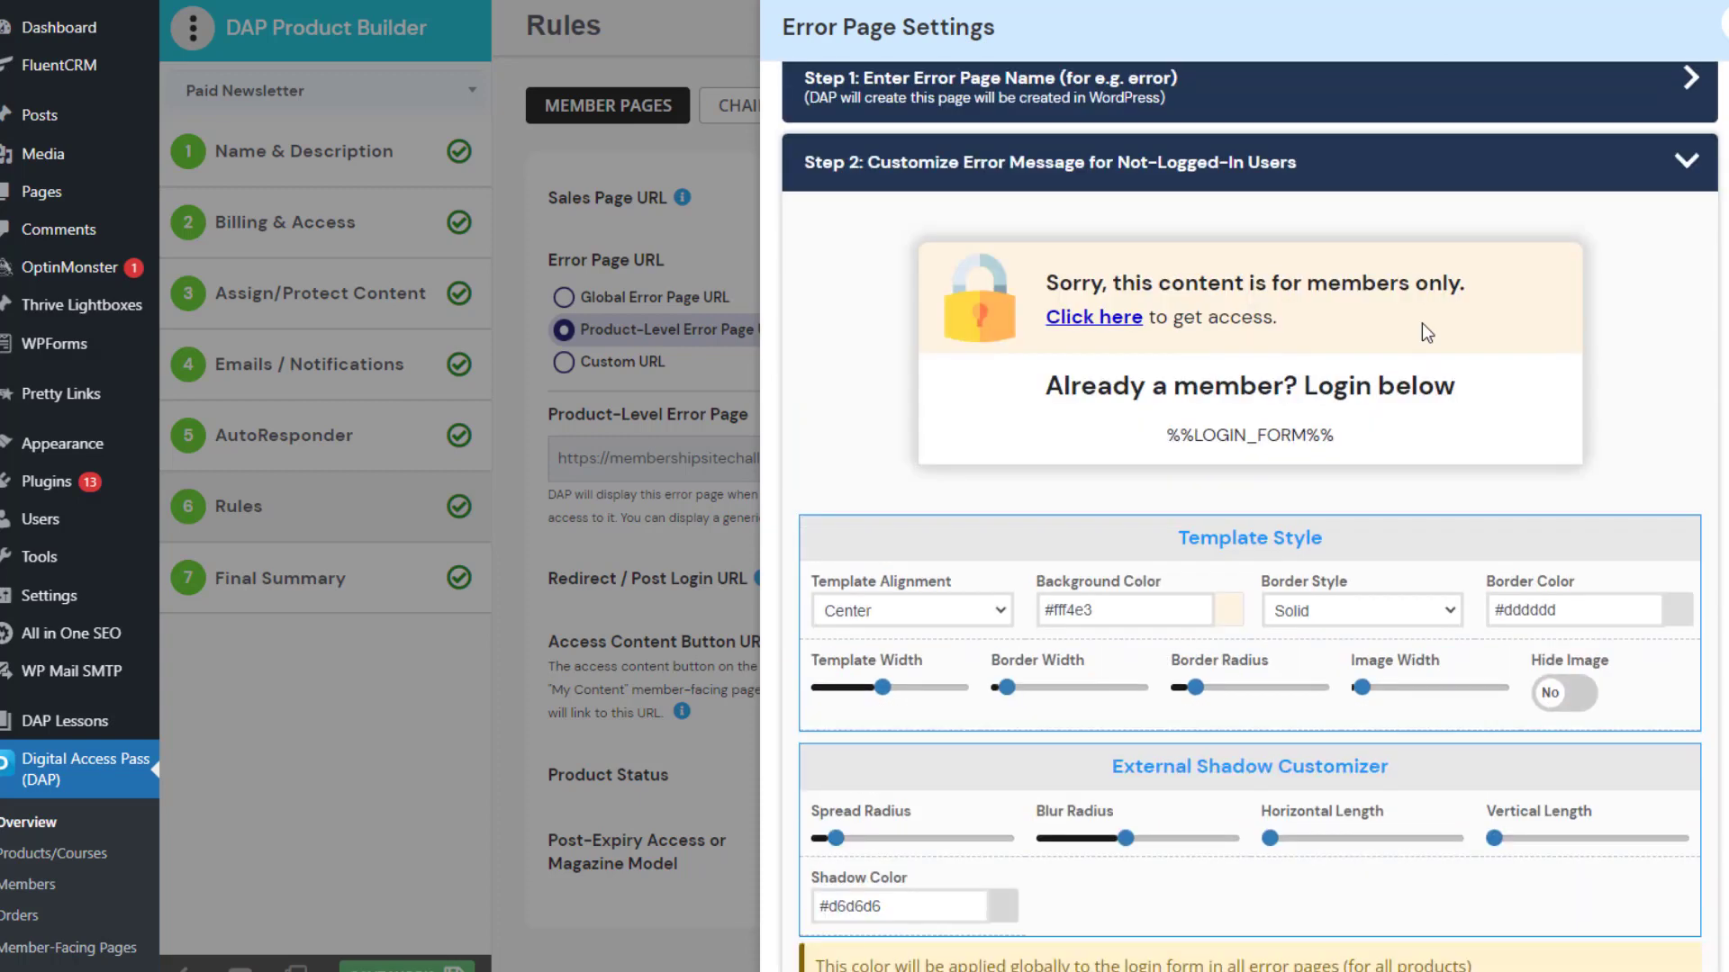
scroll(1312, 385, up, 1)
click(1724, 25)
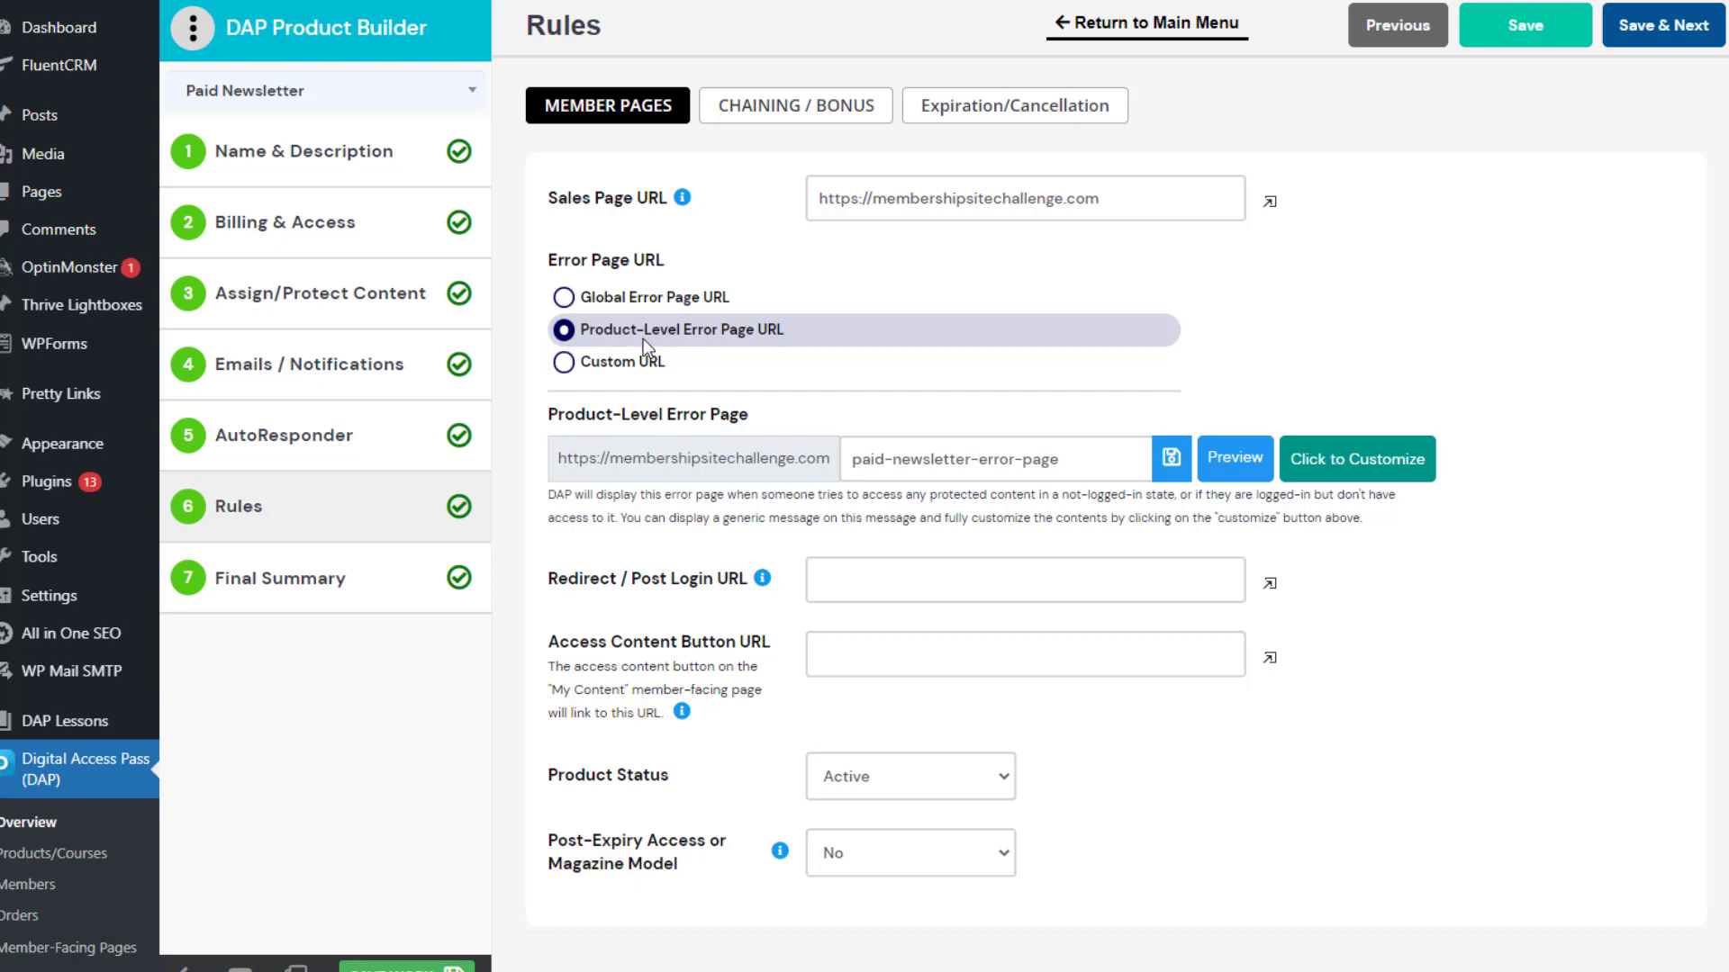
Try the Custom URL and Global Error Page URL options, and return the error page to Product-Level Error Page URL
click(569, 364)
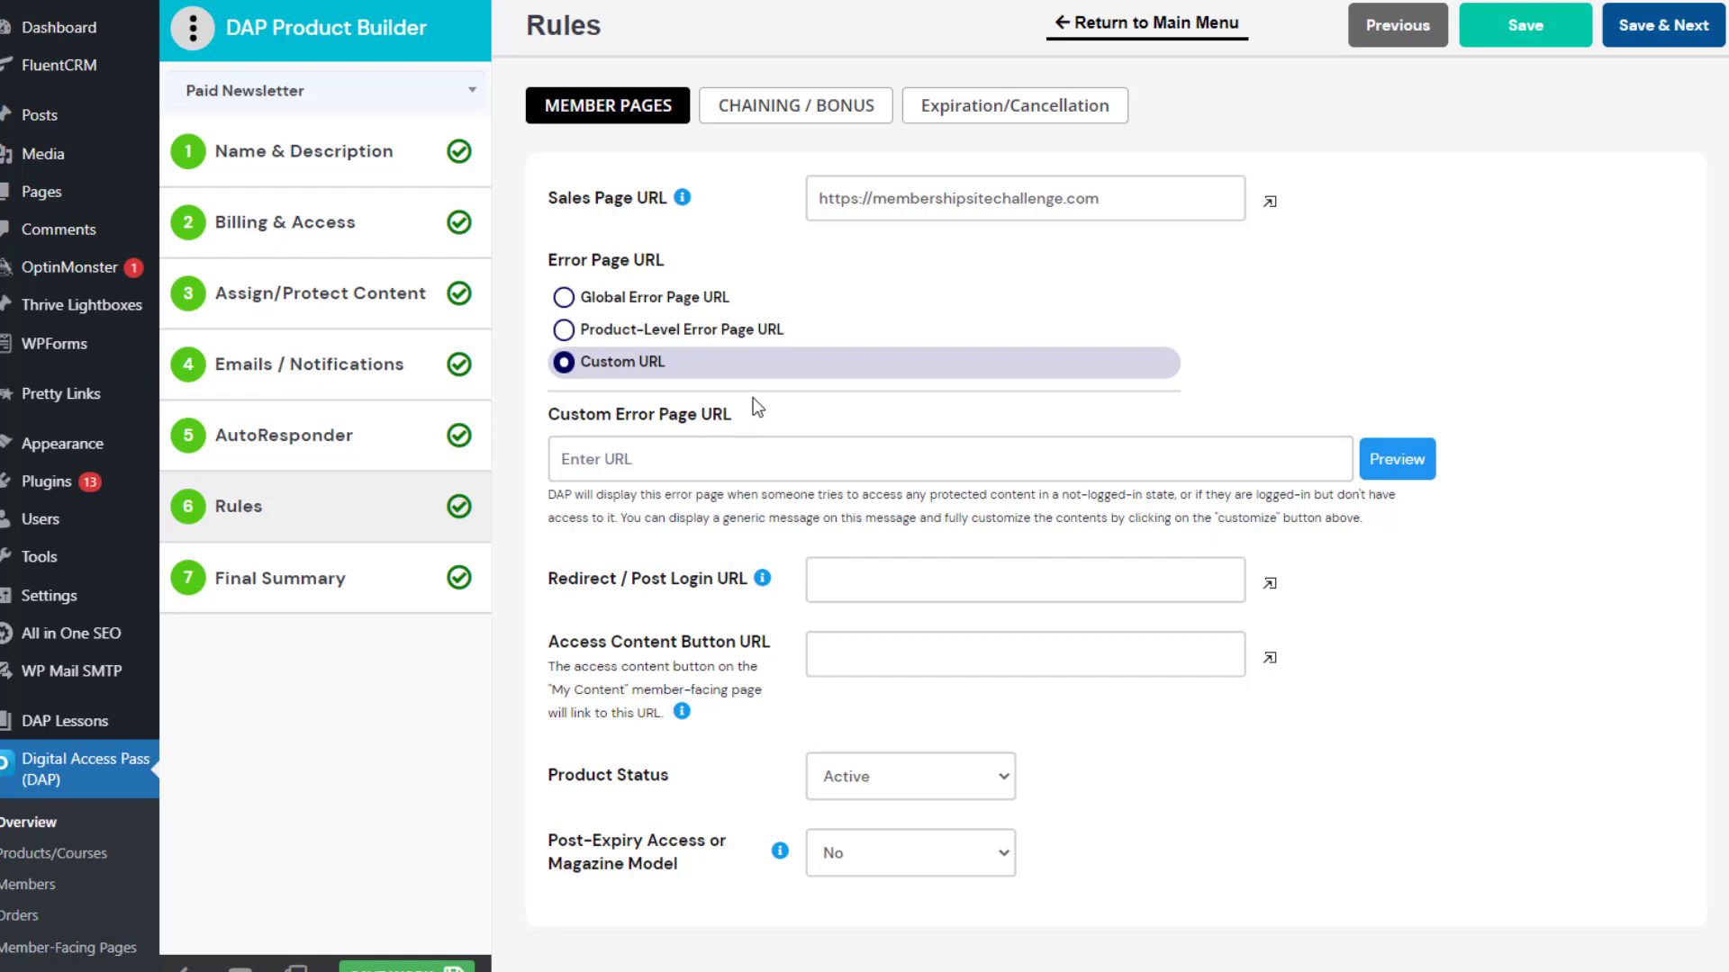
click(702, 301)
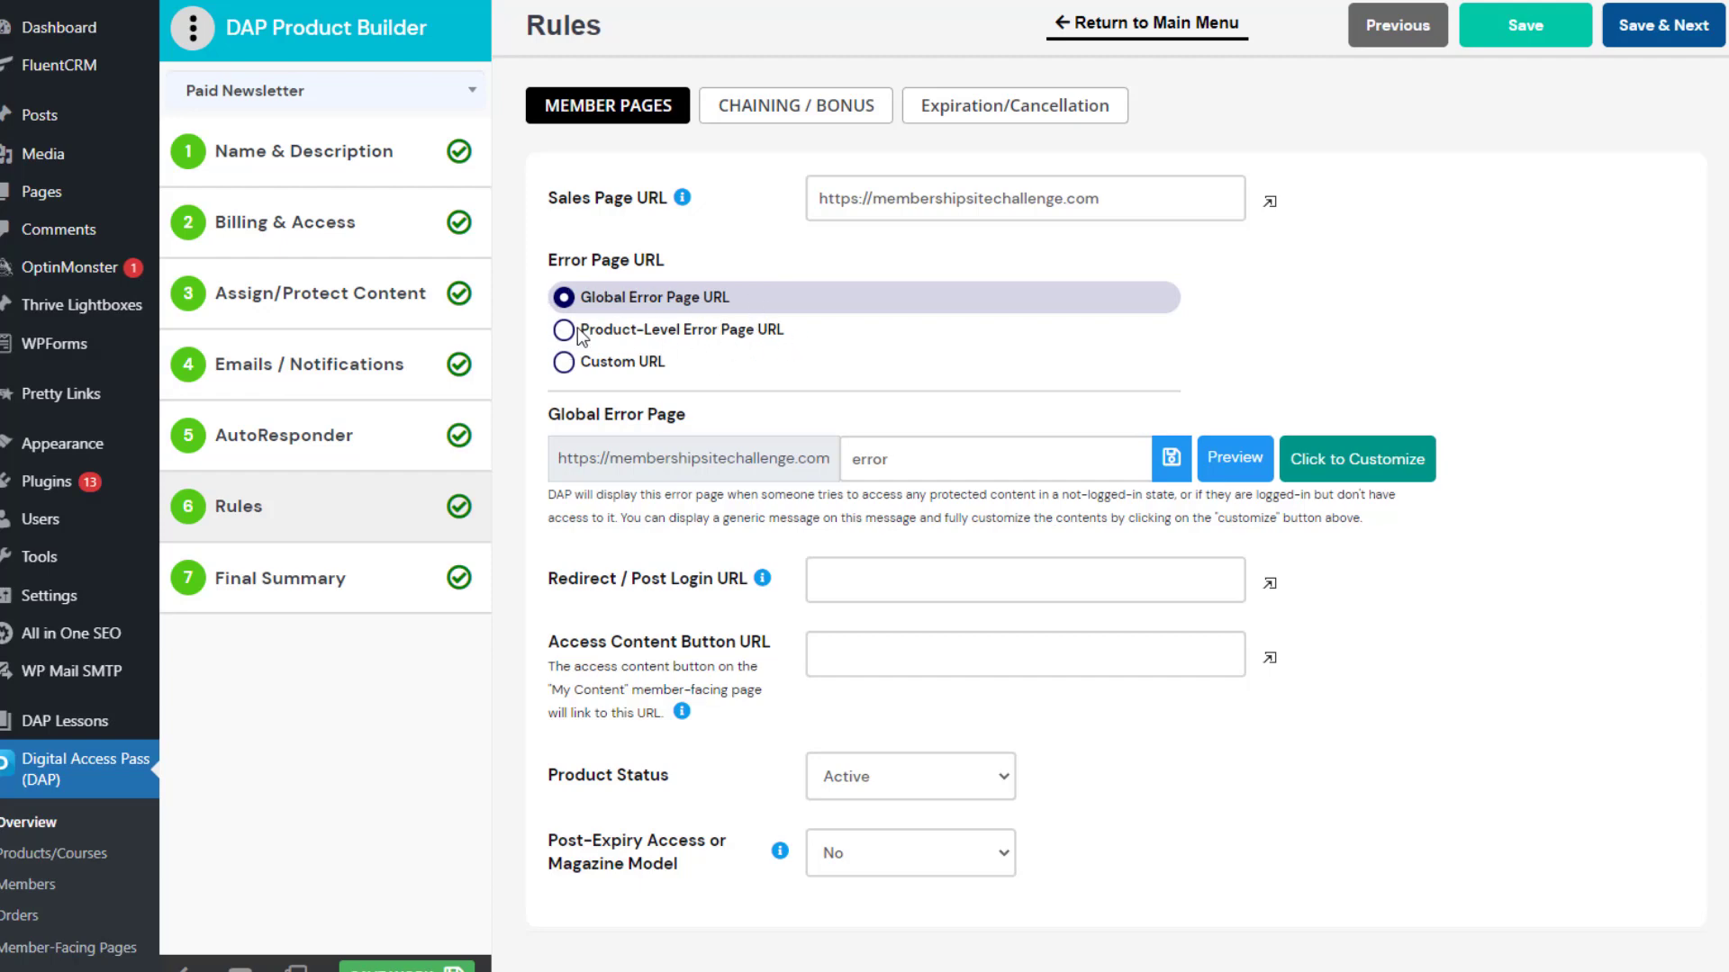
click(565, 332)
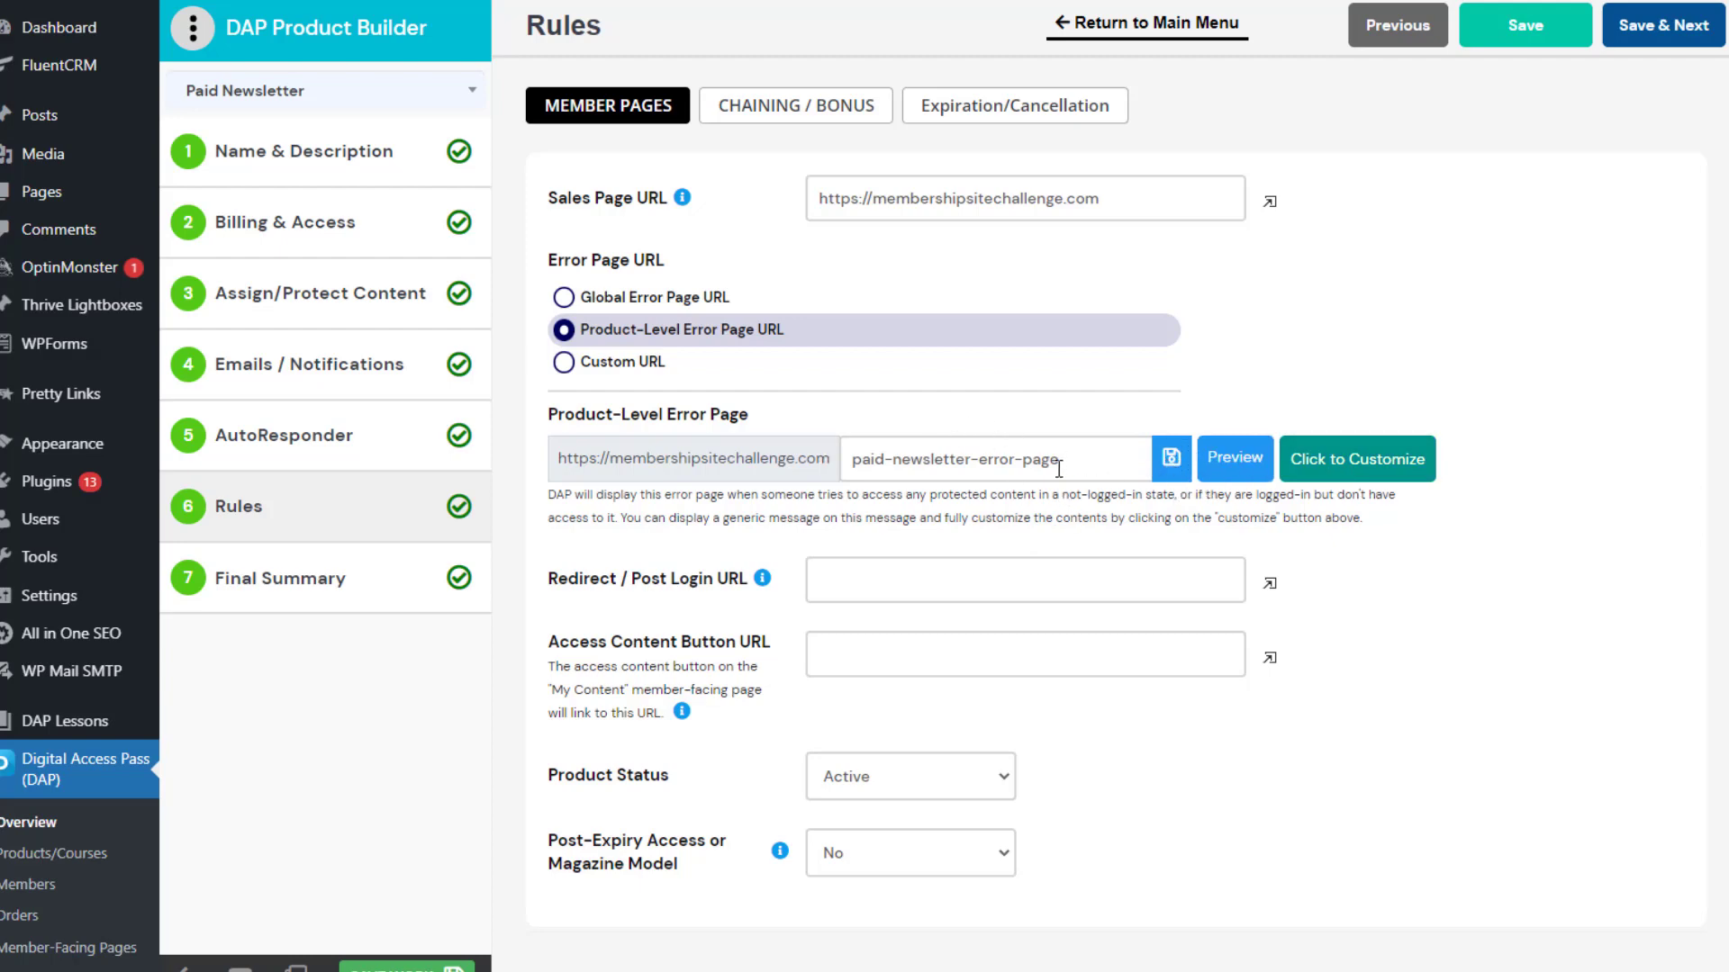
Review the product-level error messages and style settings for not-logged-in users and for logged-in users
click(1358, 465)
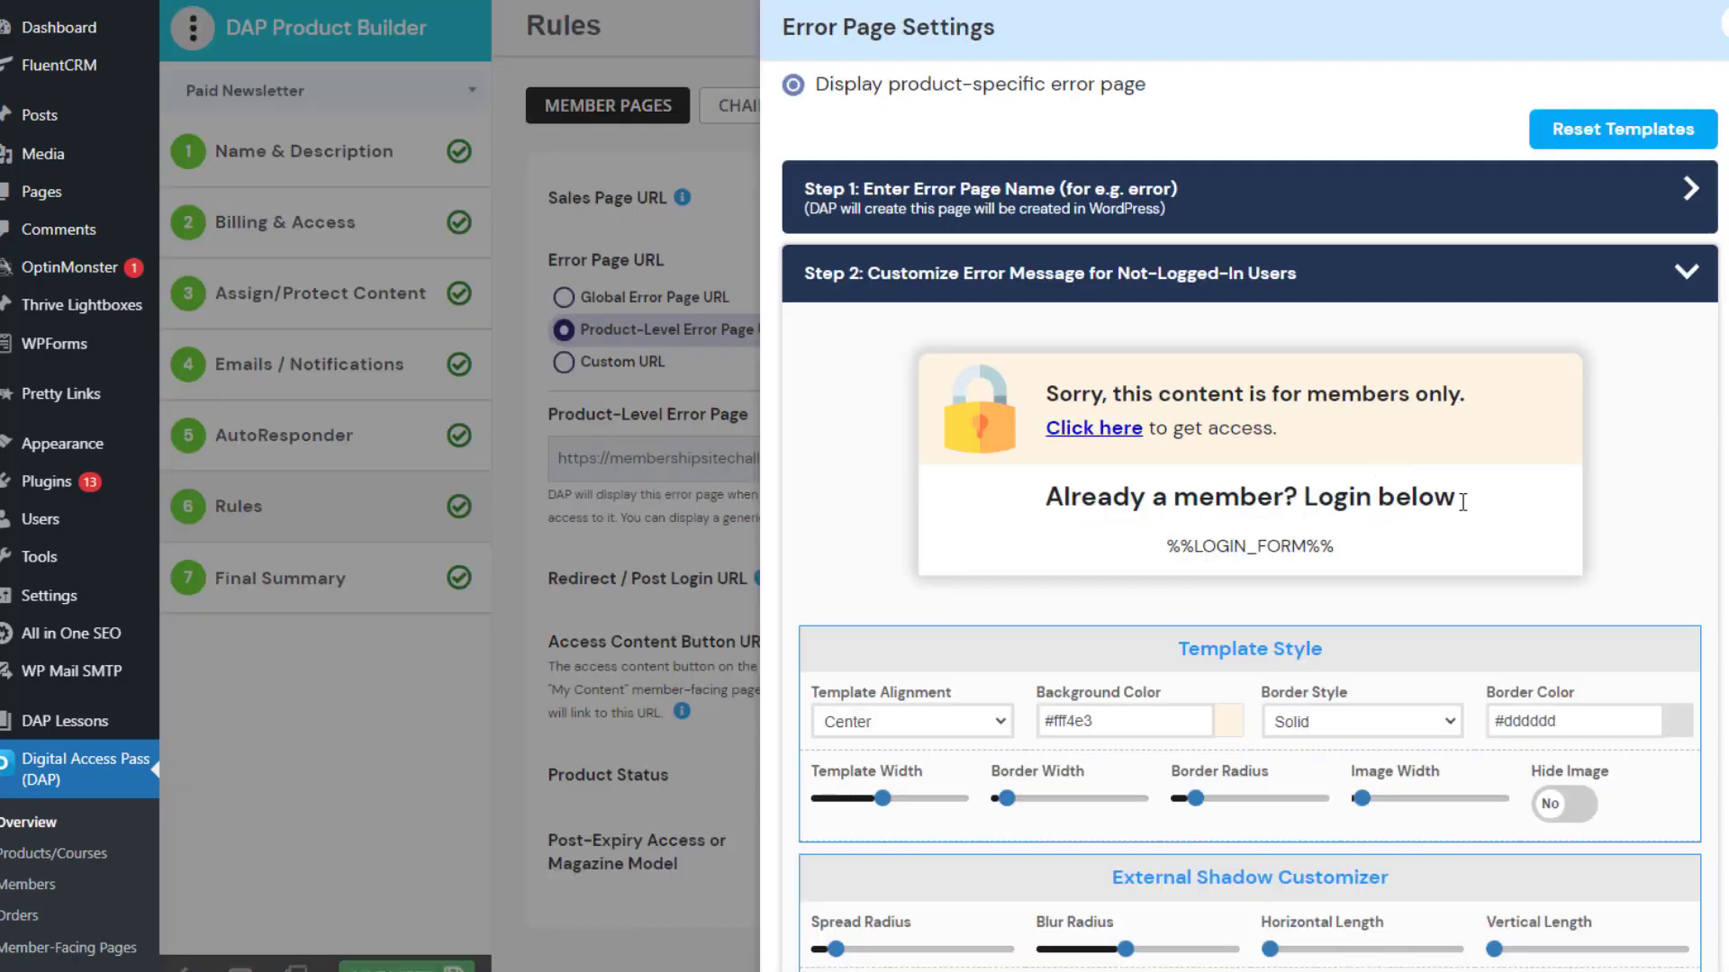
scroll(1405, 518, down, 1)
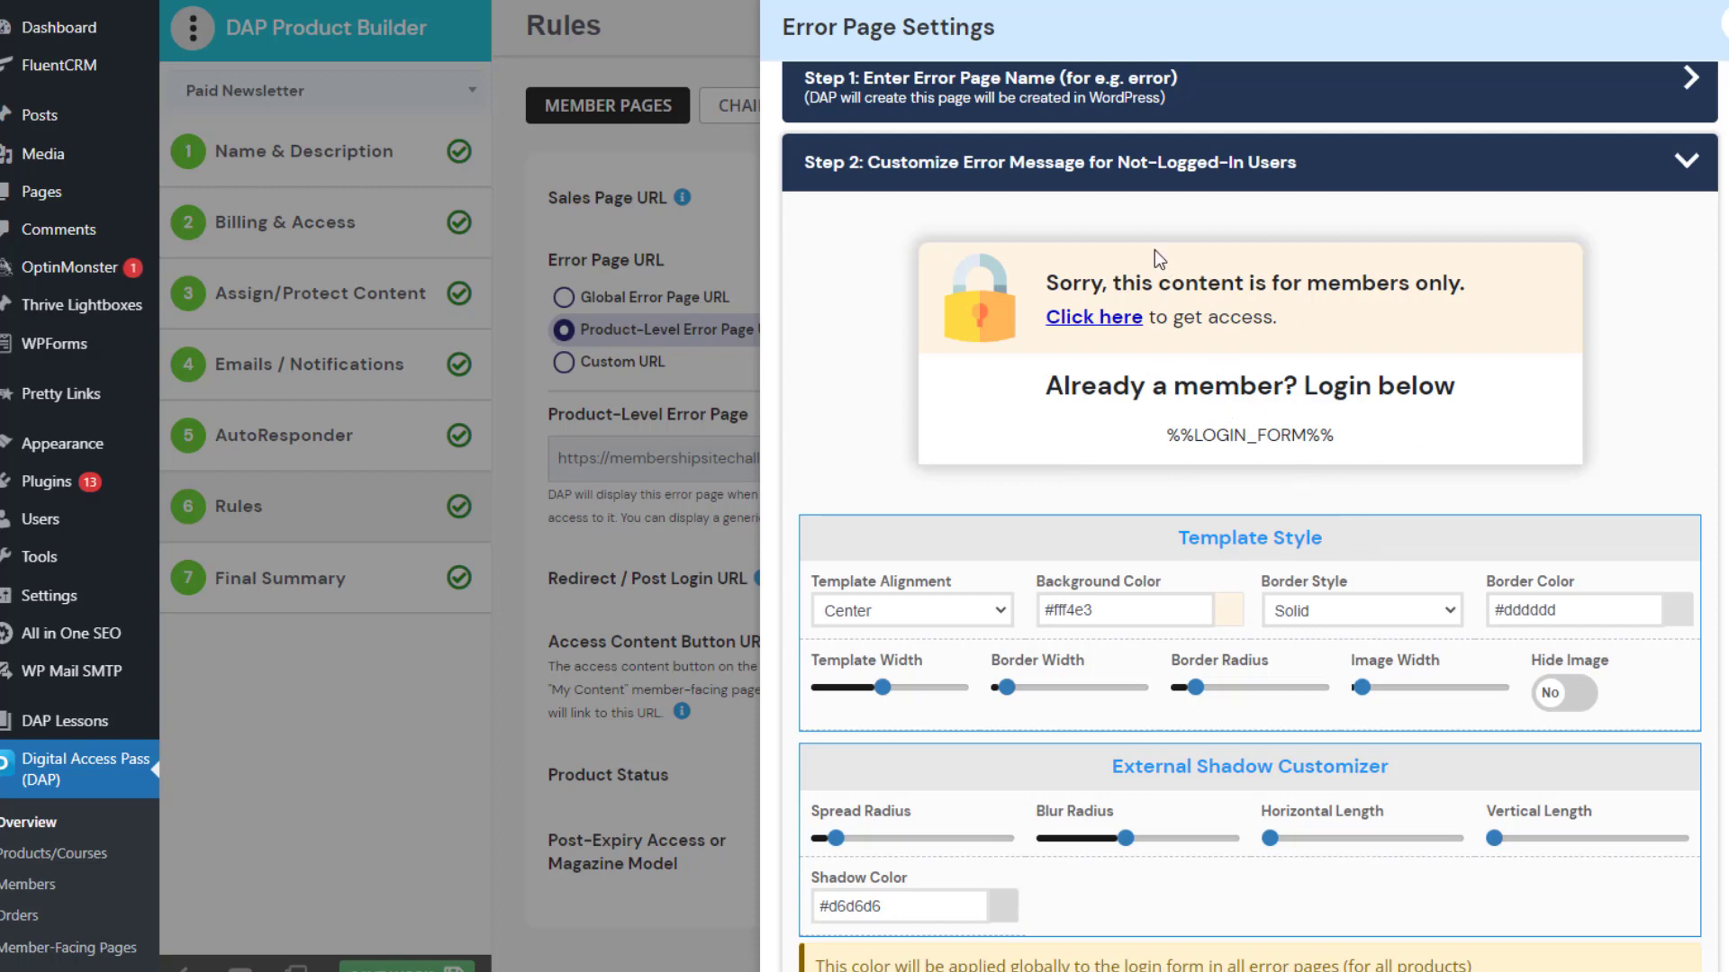
scroll(1161, 439, down, 2)
scroll(1162, 438, down, 3)
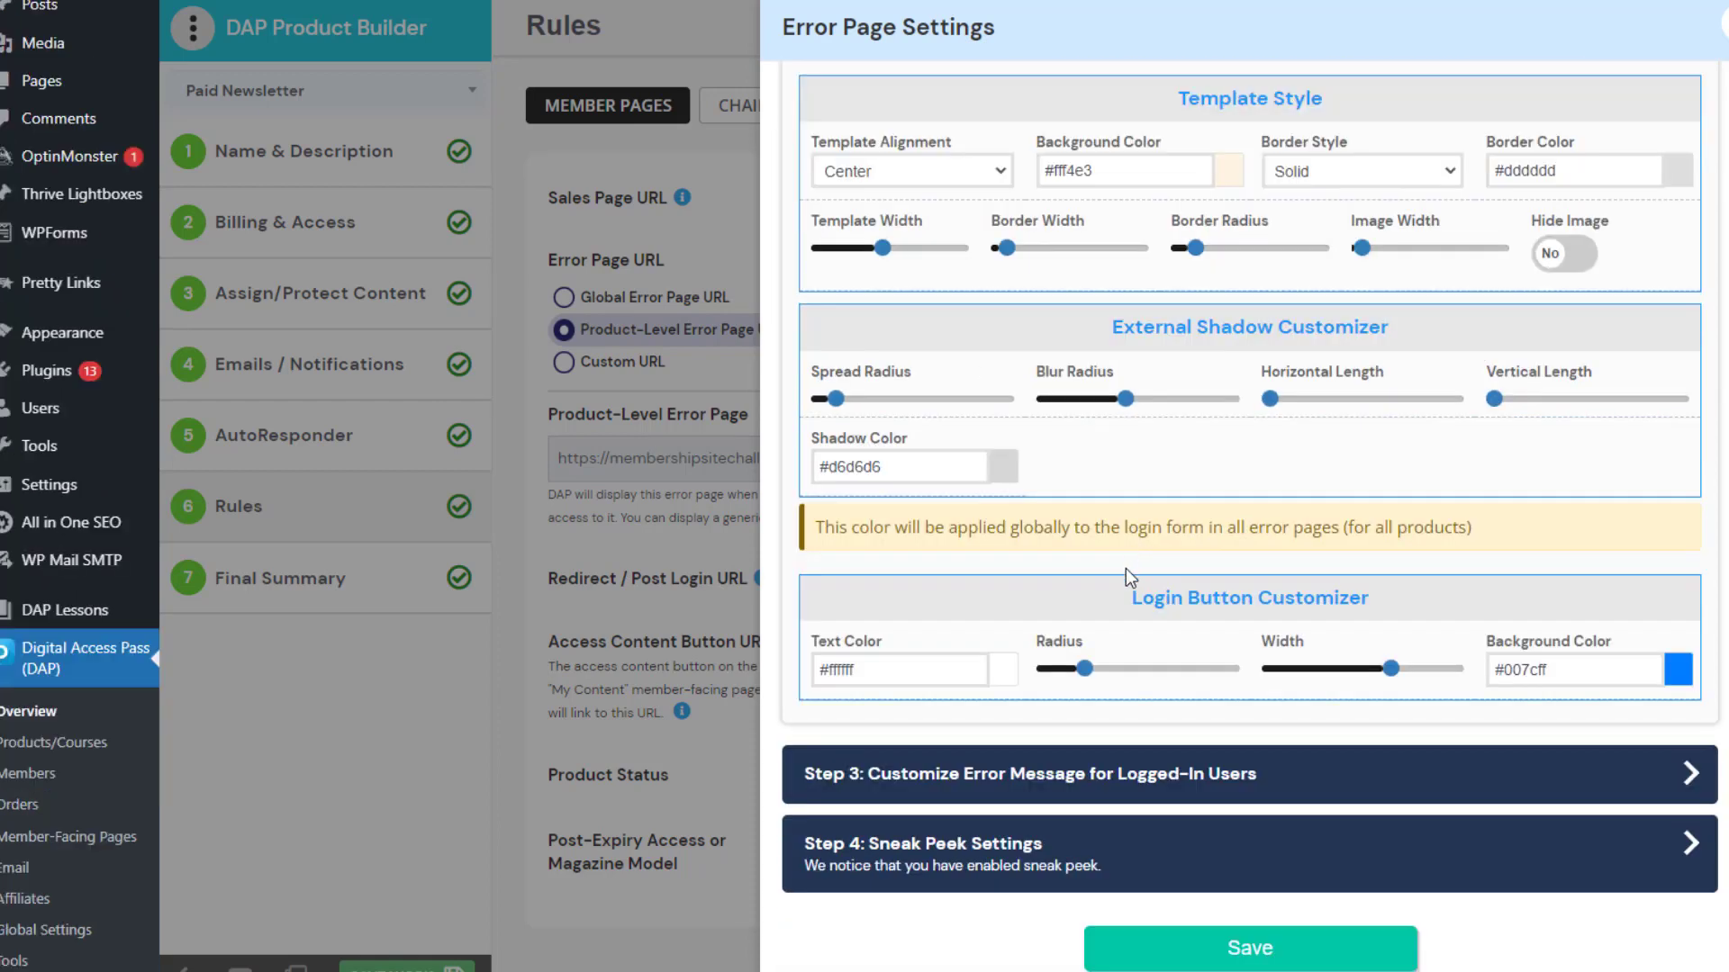
click(1023, 881)
scroll(1134, 362, up, 1)
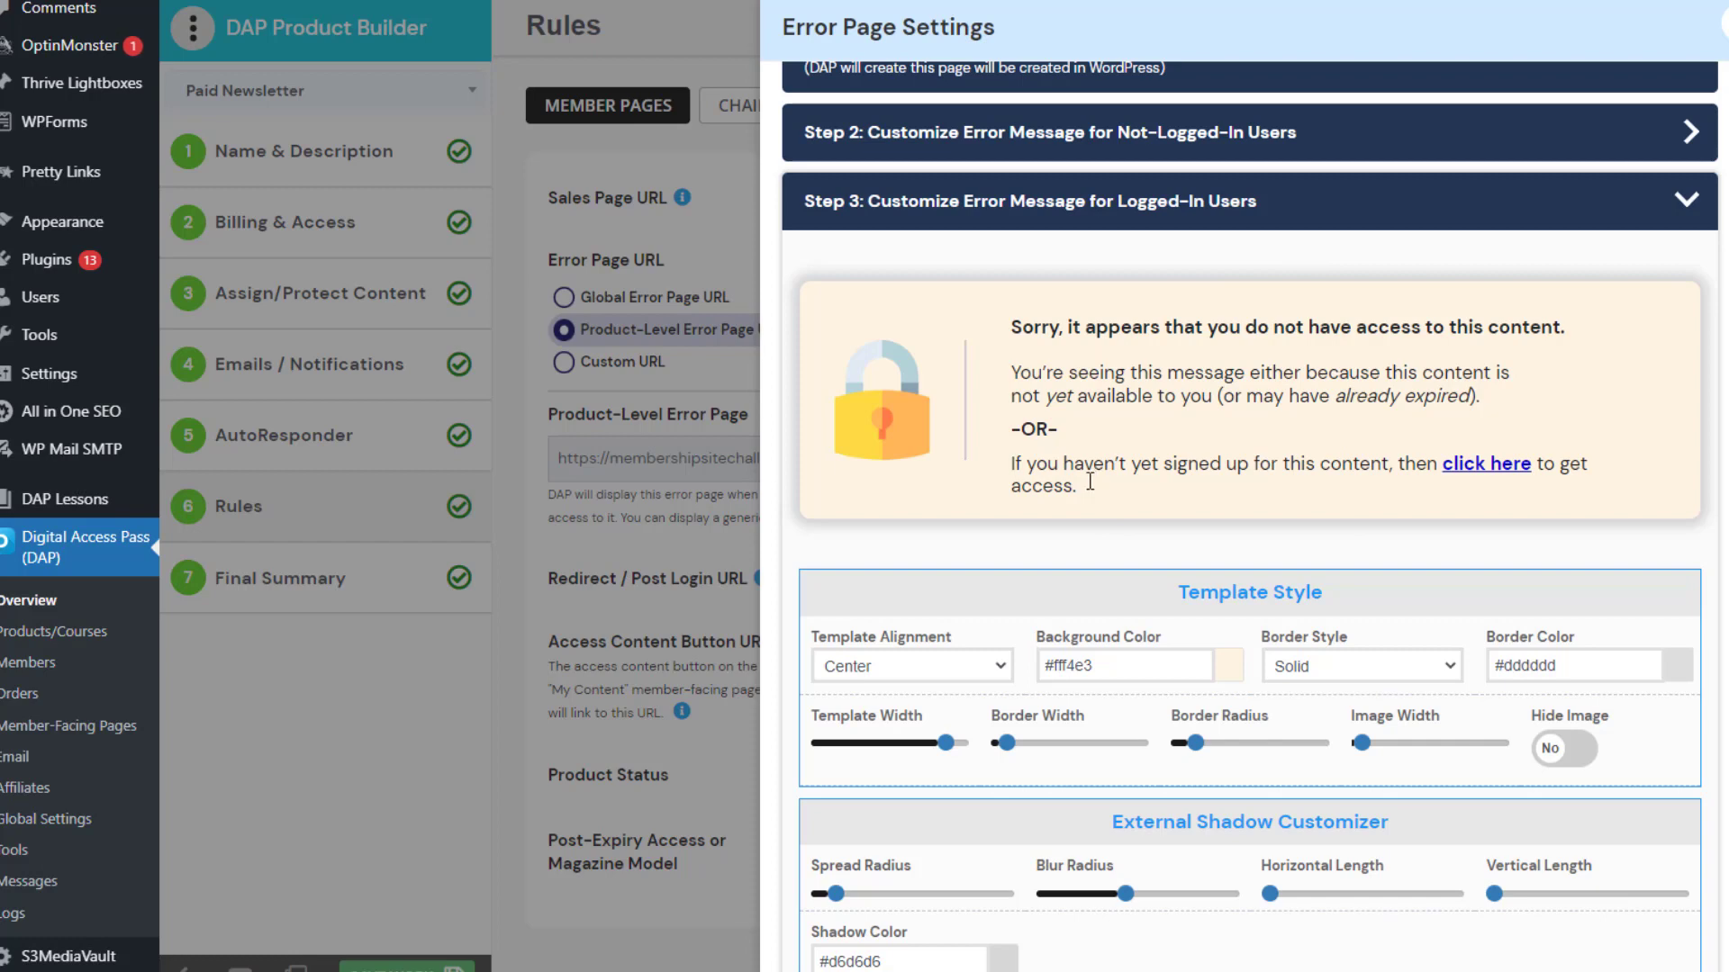
scroll(1091, 233, down, 3)
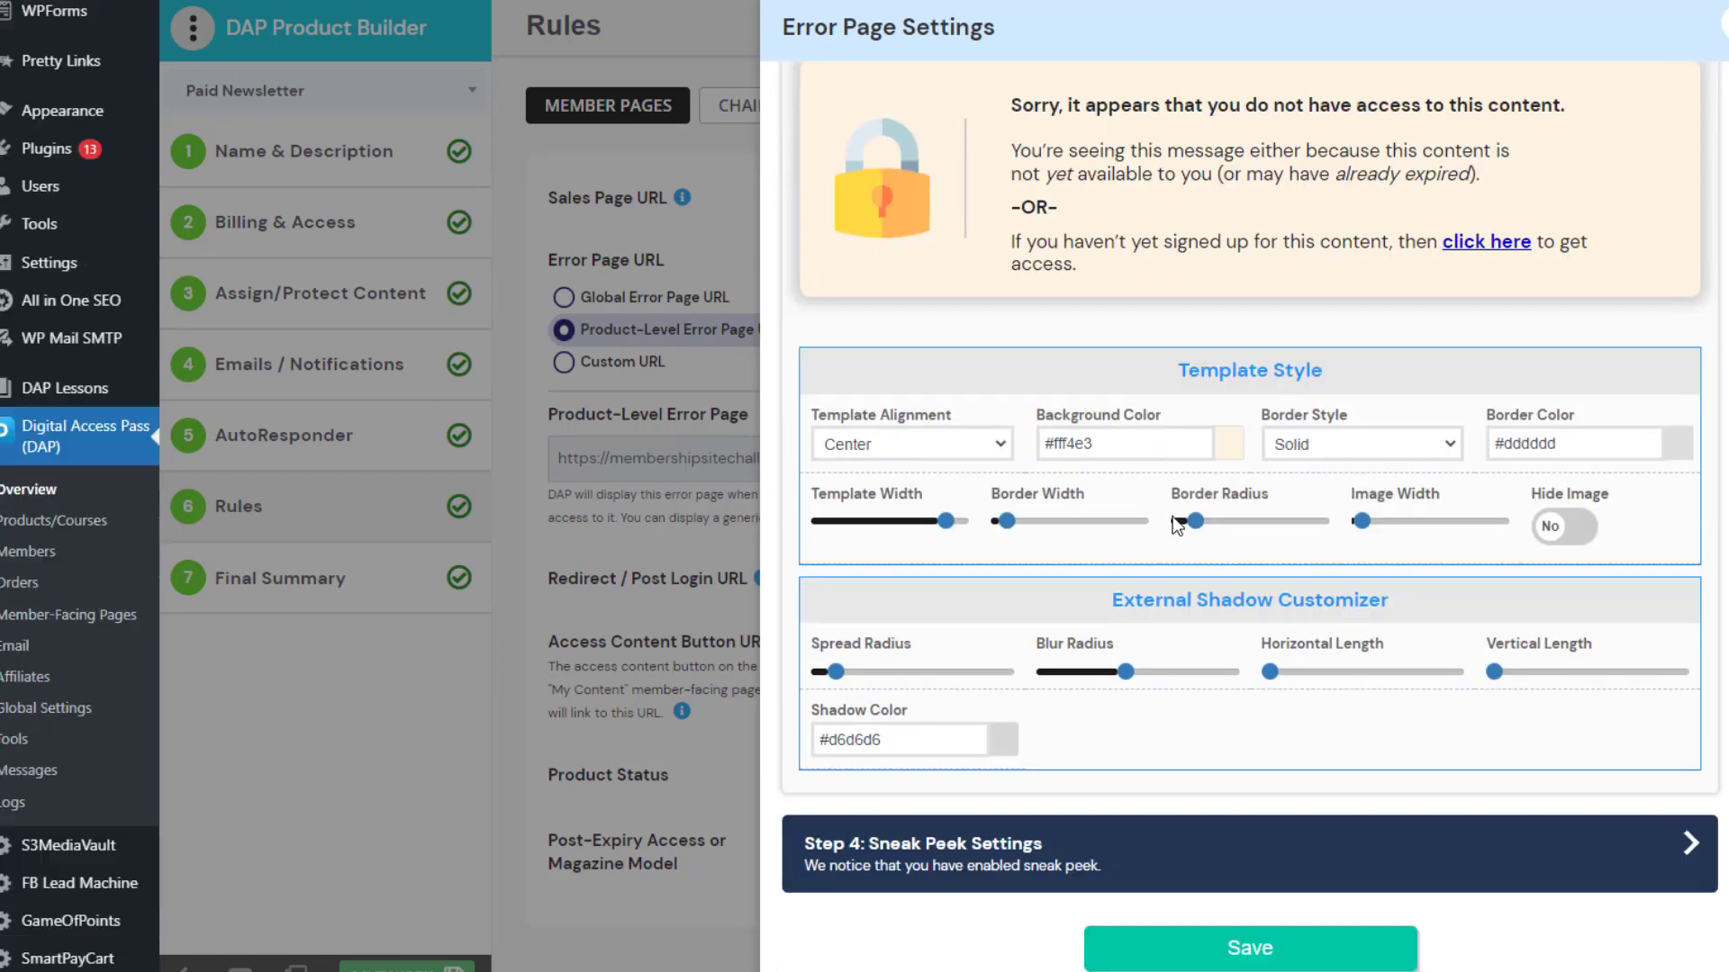
Try the Popup sneak peek display, view the Membership Site Model post, and set the display back to In-page
click(864, 846)
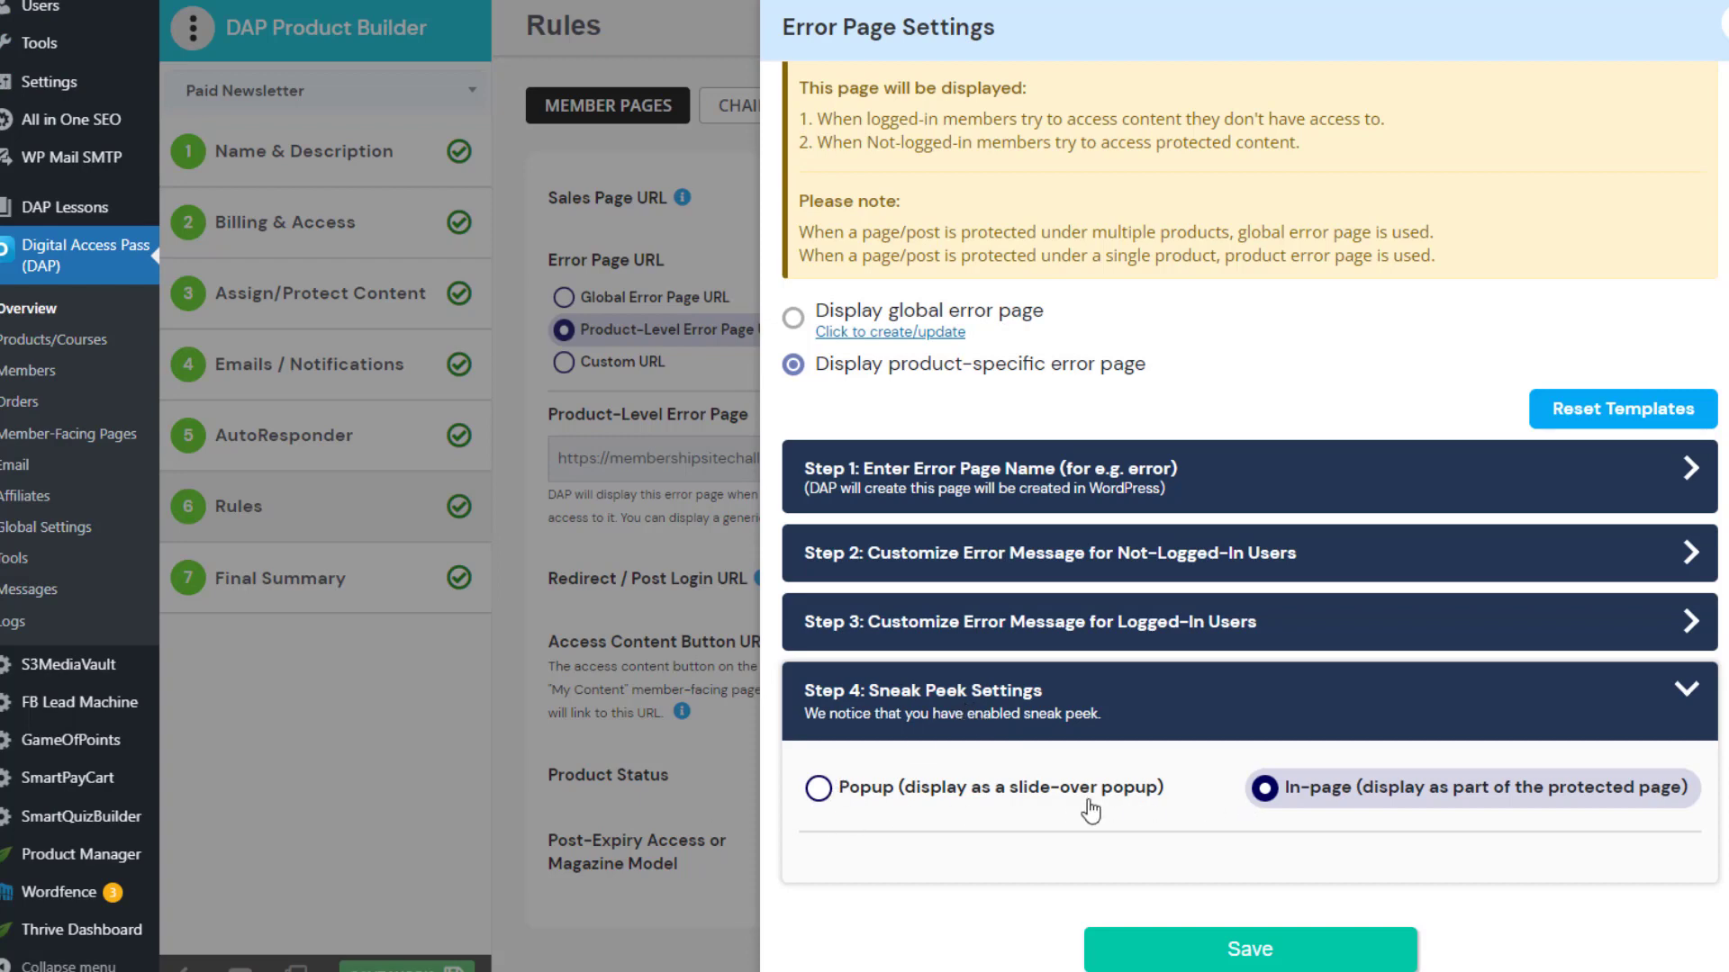
click(820, 790)
scroll(1024, 635, down, 6)
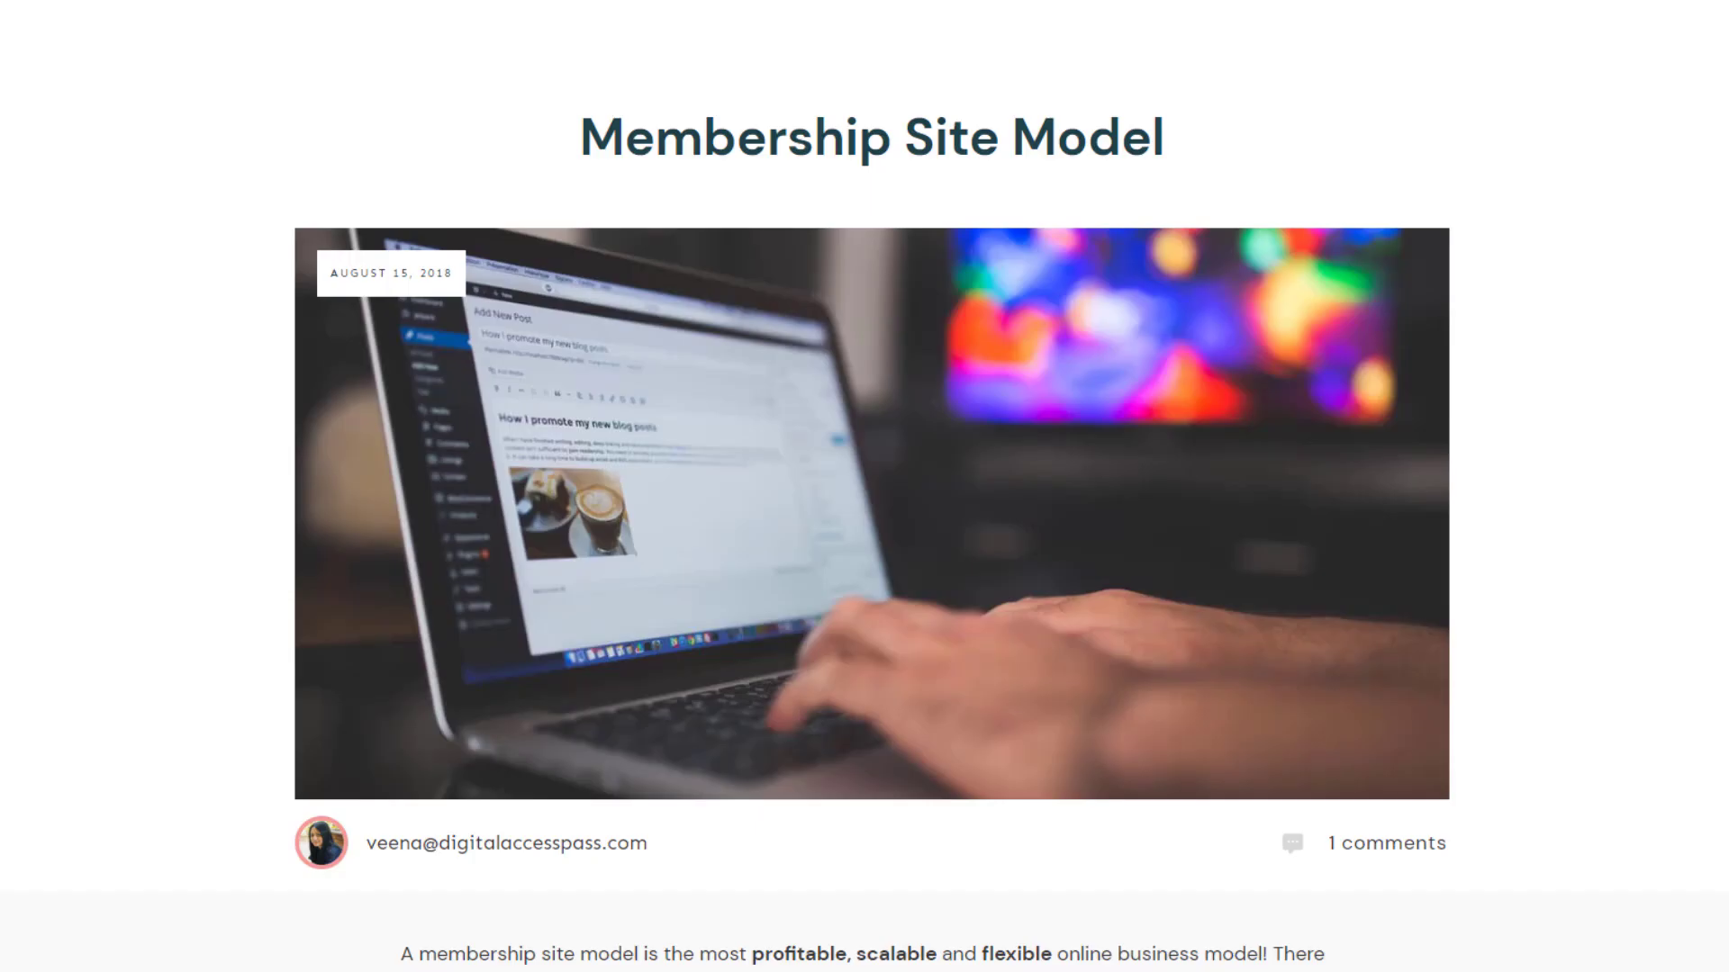
scroll(871, 522, down, 4)
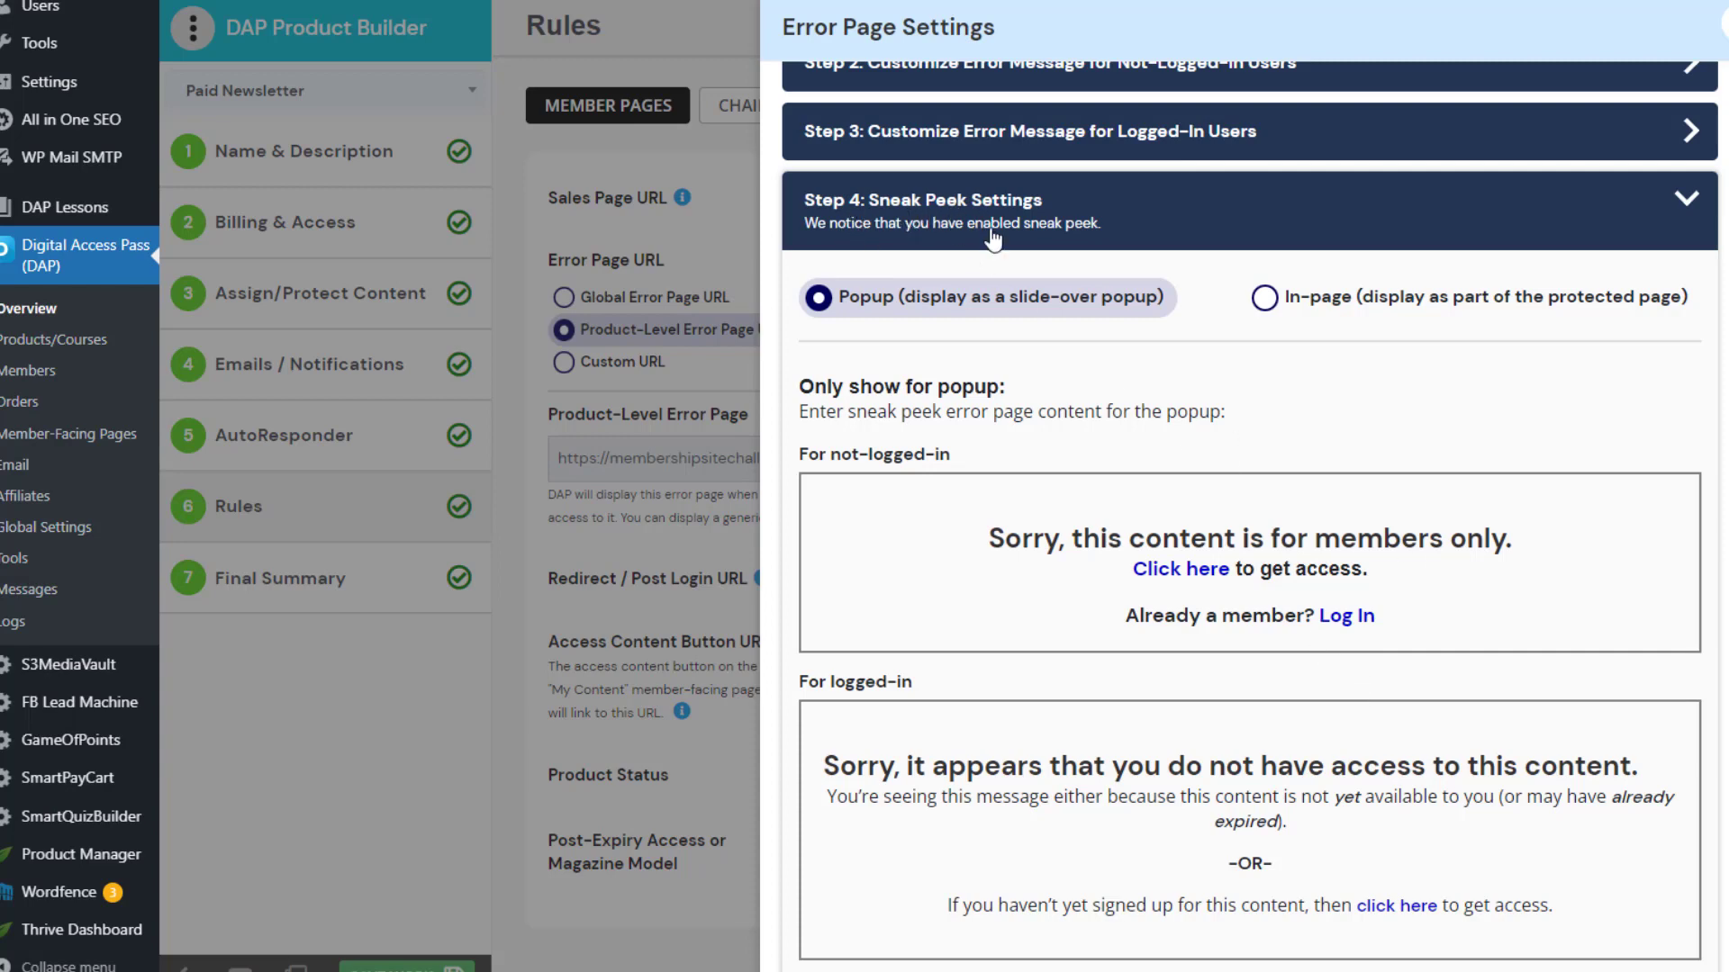
click(1264, 297)
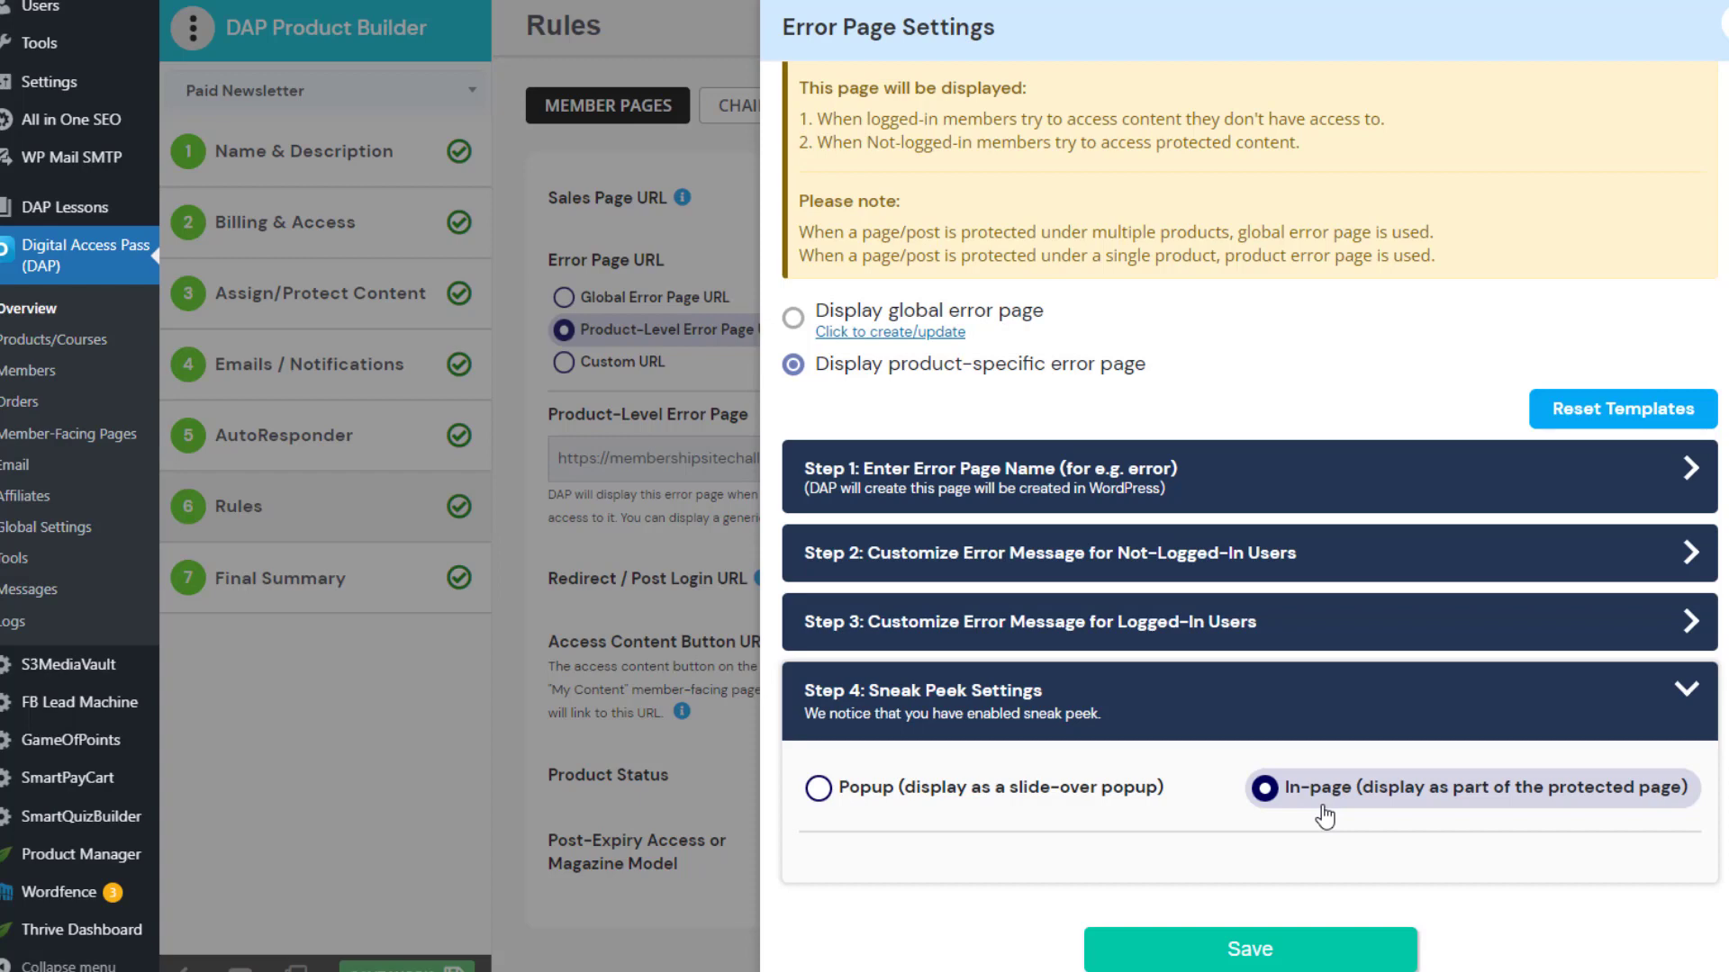
Look through the not-logged-in and logged-in error message templates again, and return to the sneak peek settings
click(1094, 567)
scroll(1391, 554, down, 1)
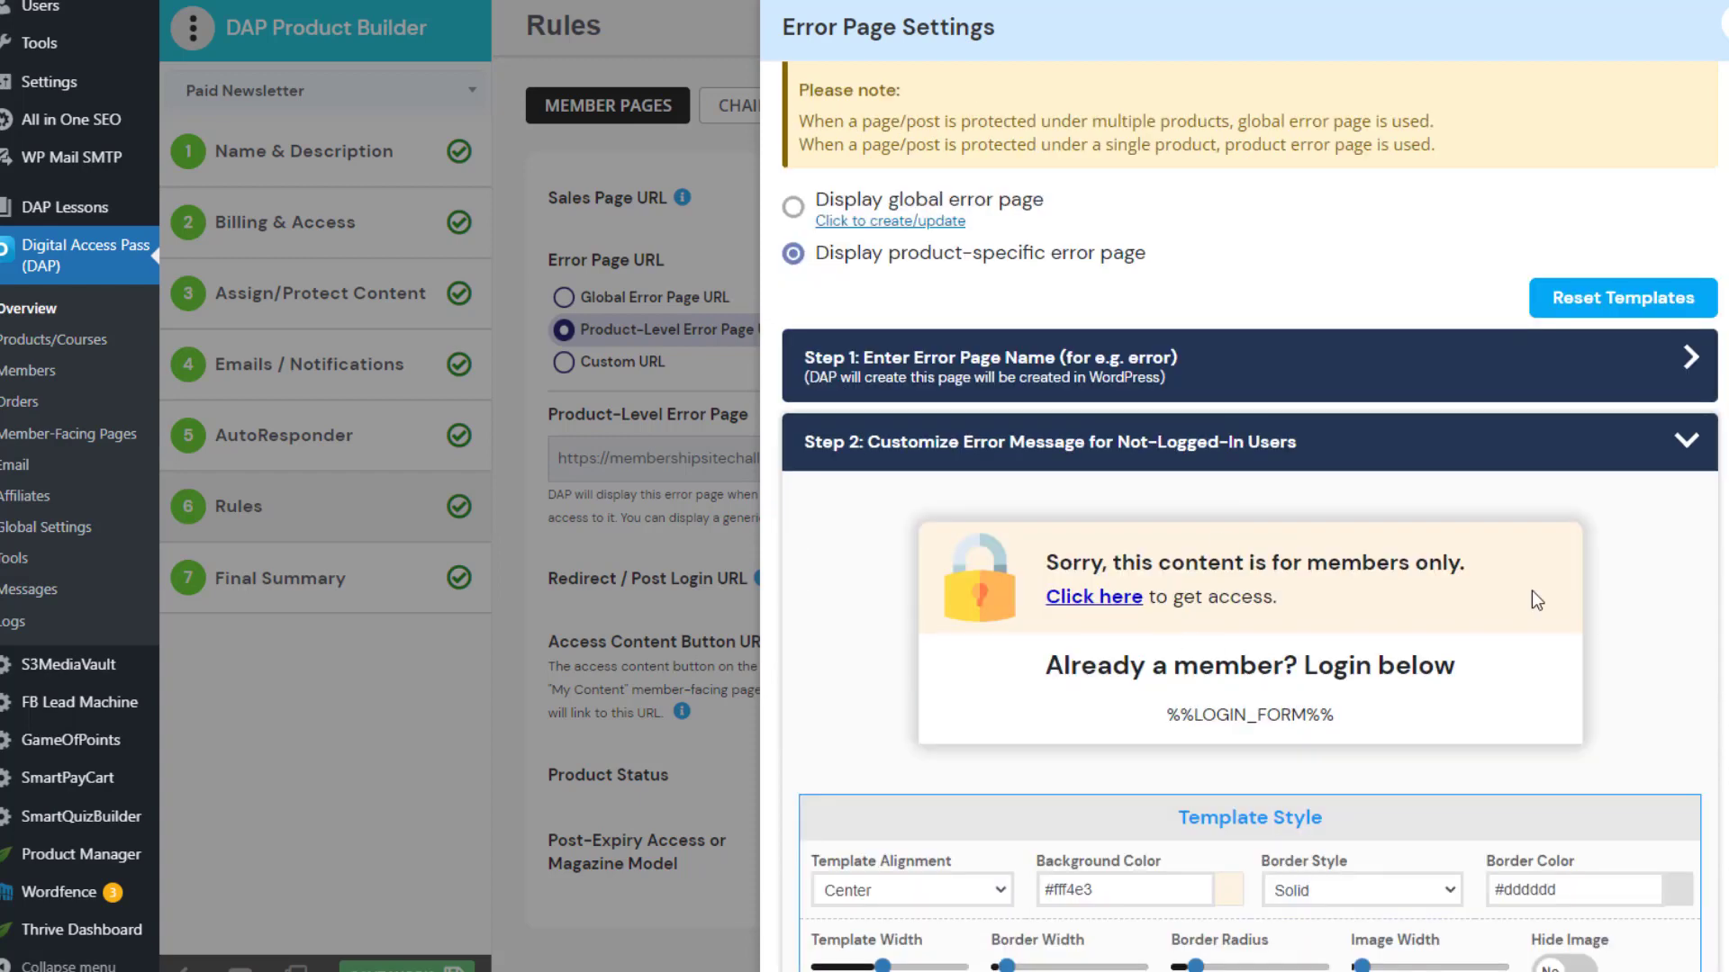
scroll(1431, 657, down, 3)
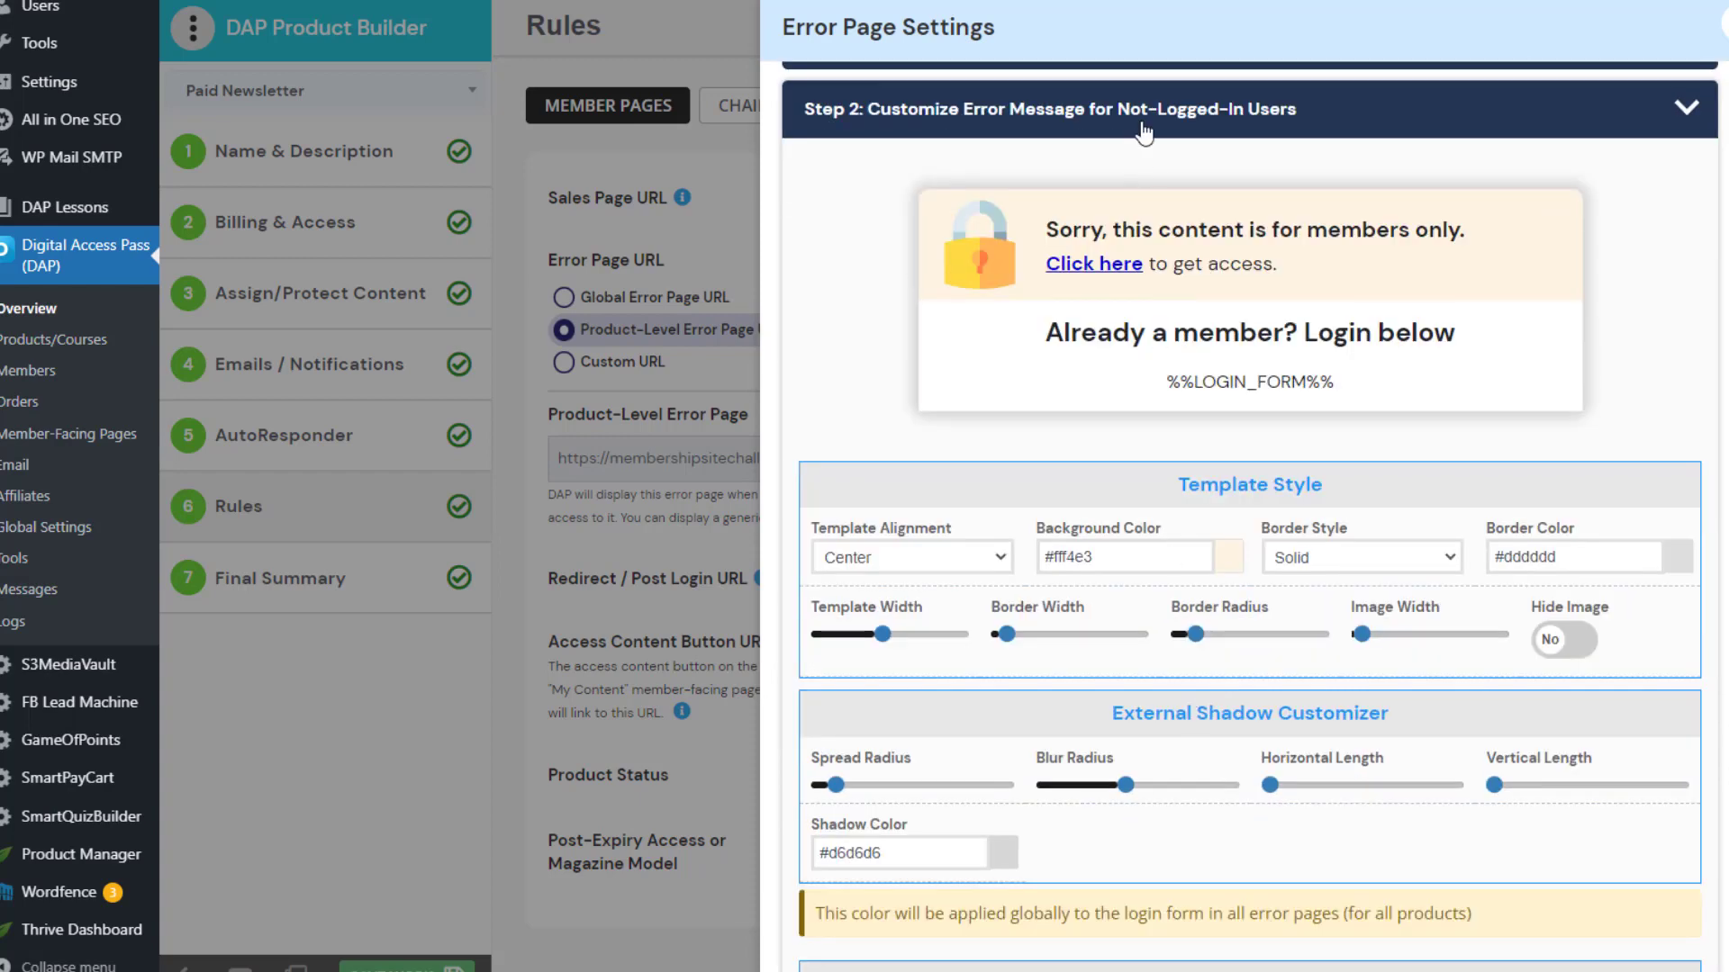
scroll(1197, 663, down, 4)
click(1076, 827)
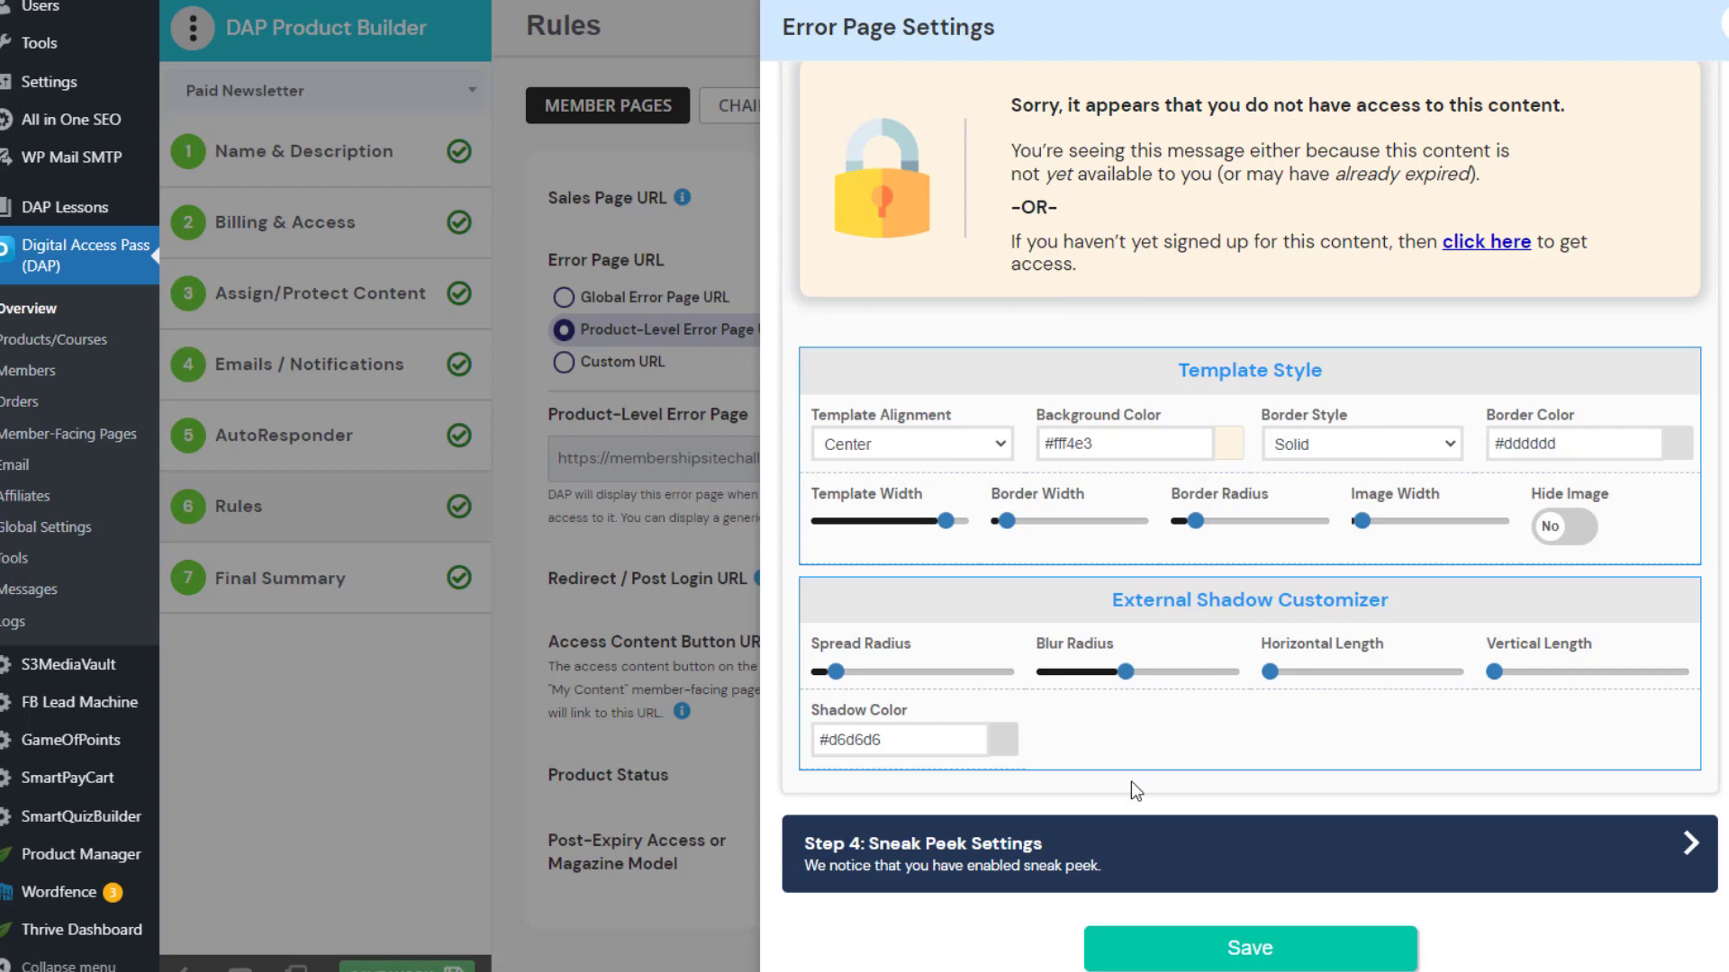
click(979, 834)
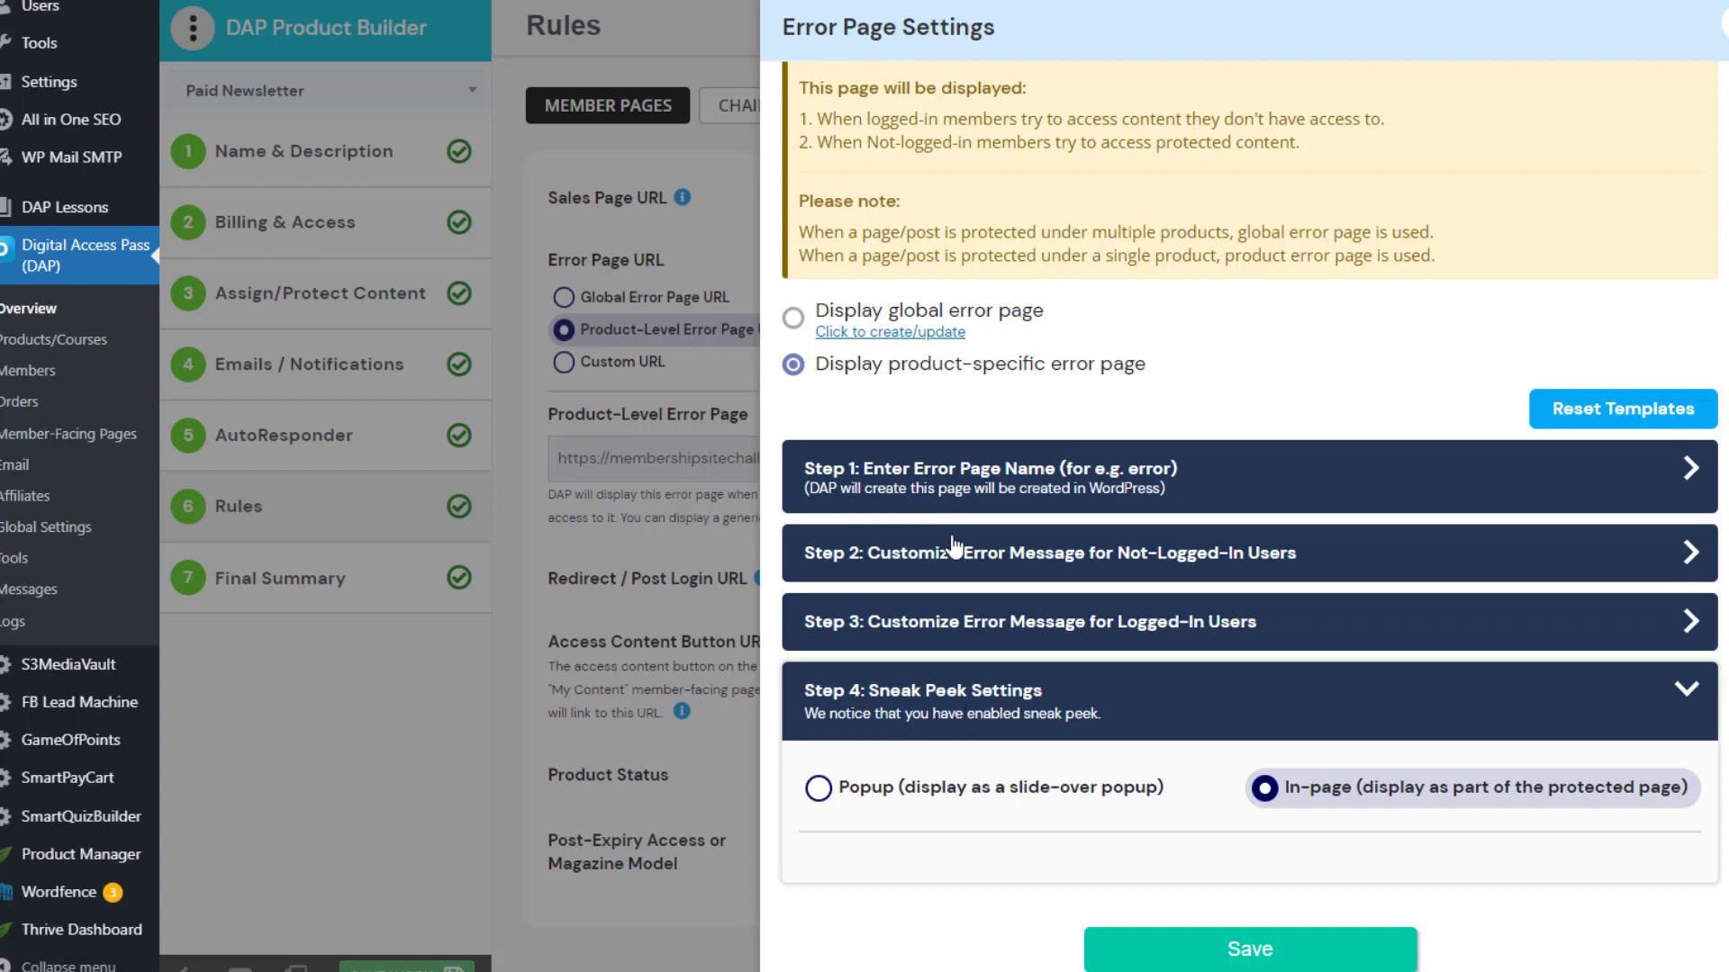
Check the product-specific error page name in Step 1 of the error page settings
click(1049, 481)
drag(1006, 620, 804, 619)
click(1072, 642)
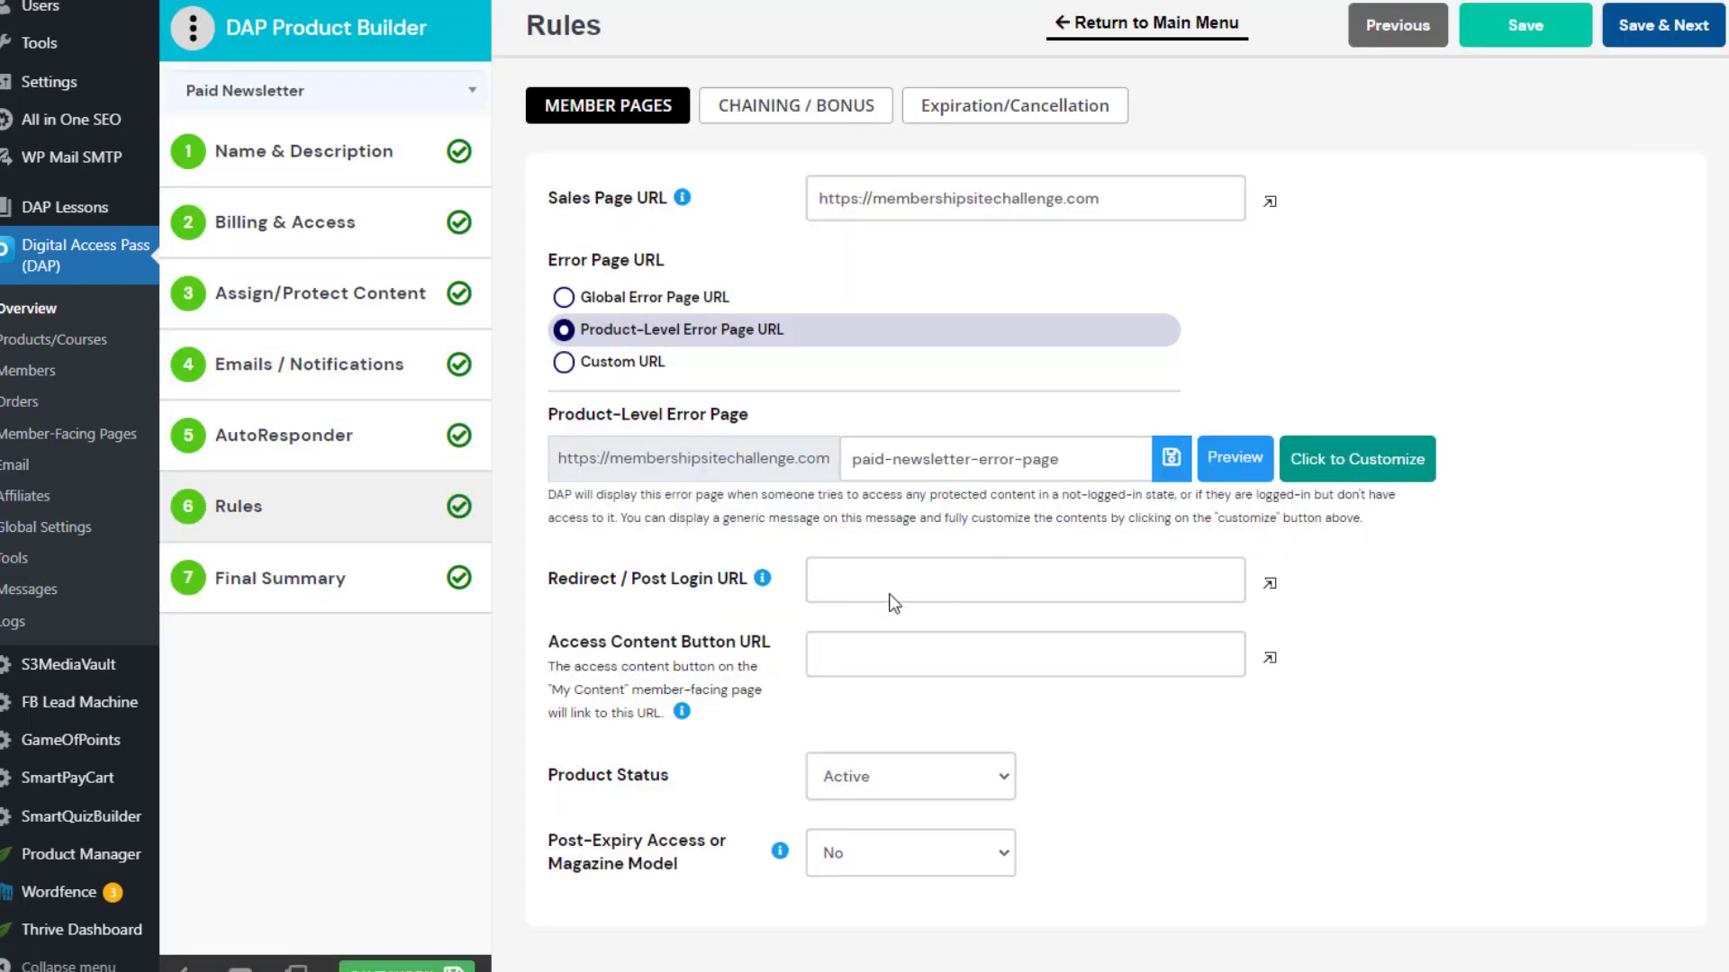
Open the protected /membership-site-model post from the product's protected content and view how its sneak peek is displayed
click(318, 305)
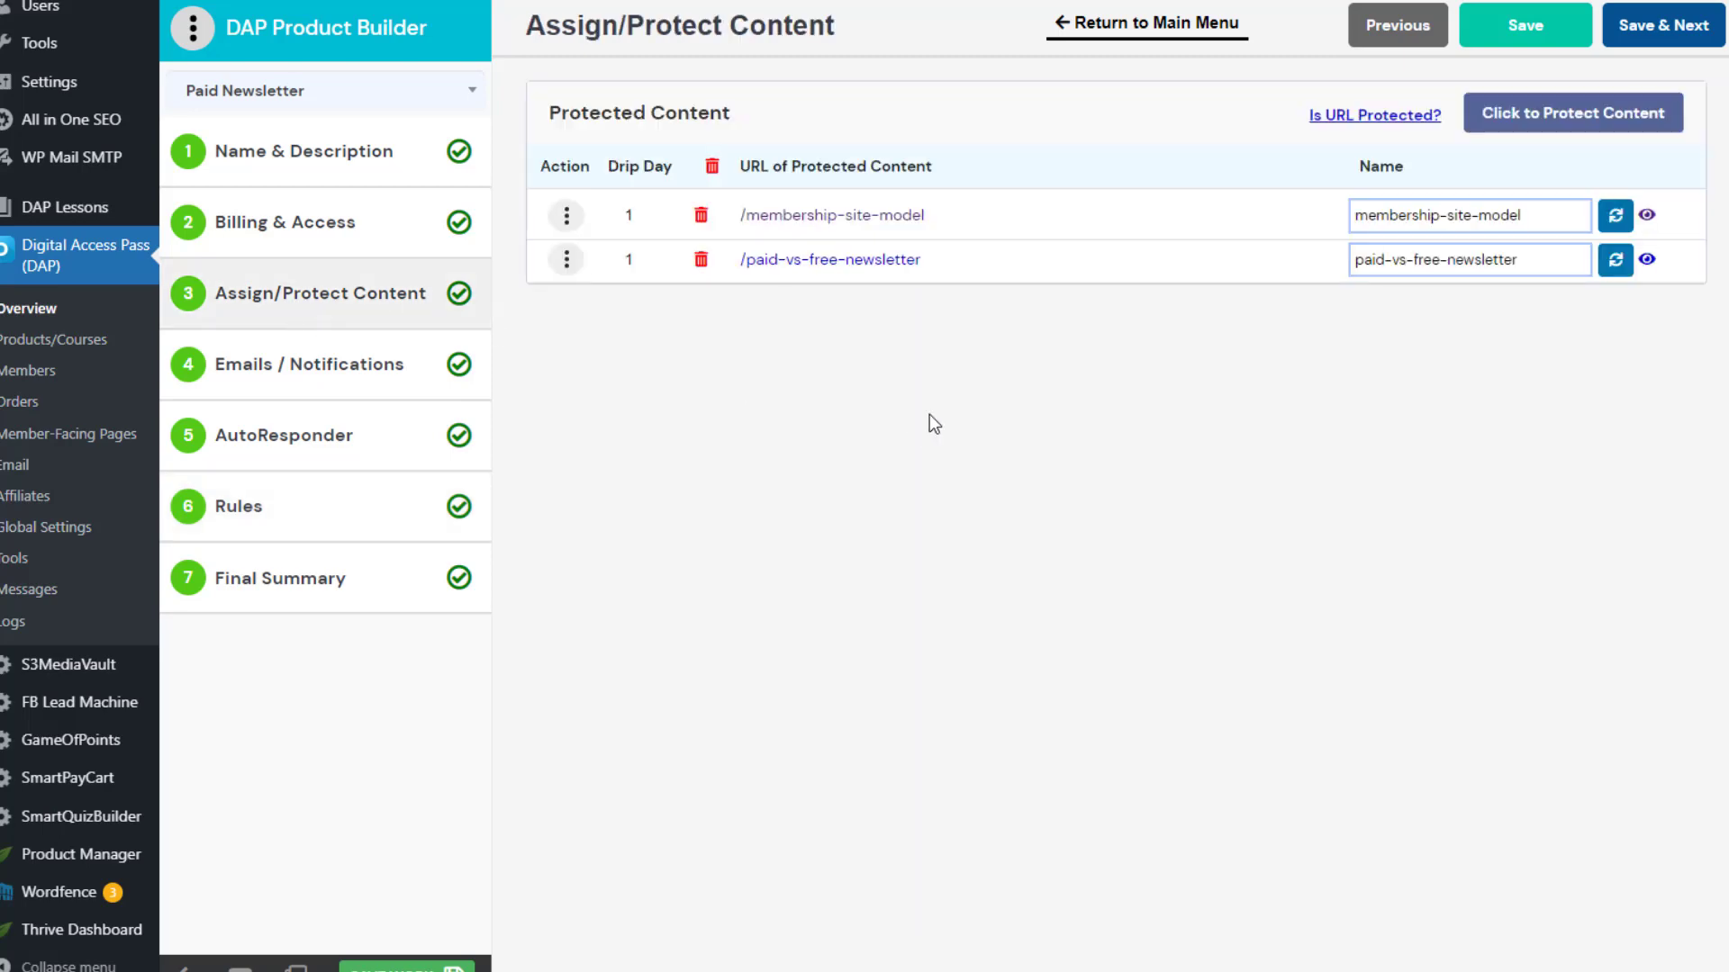
click(826, 217)
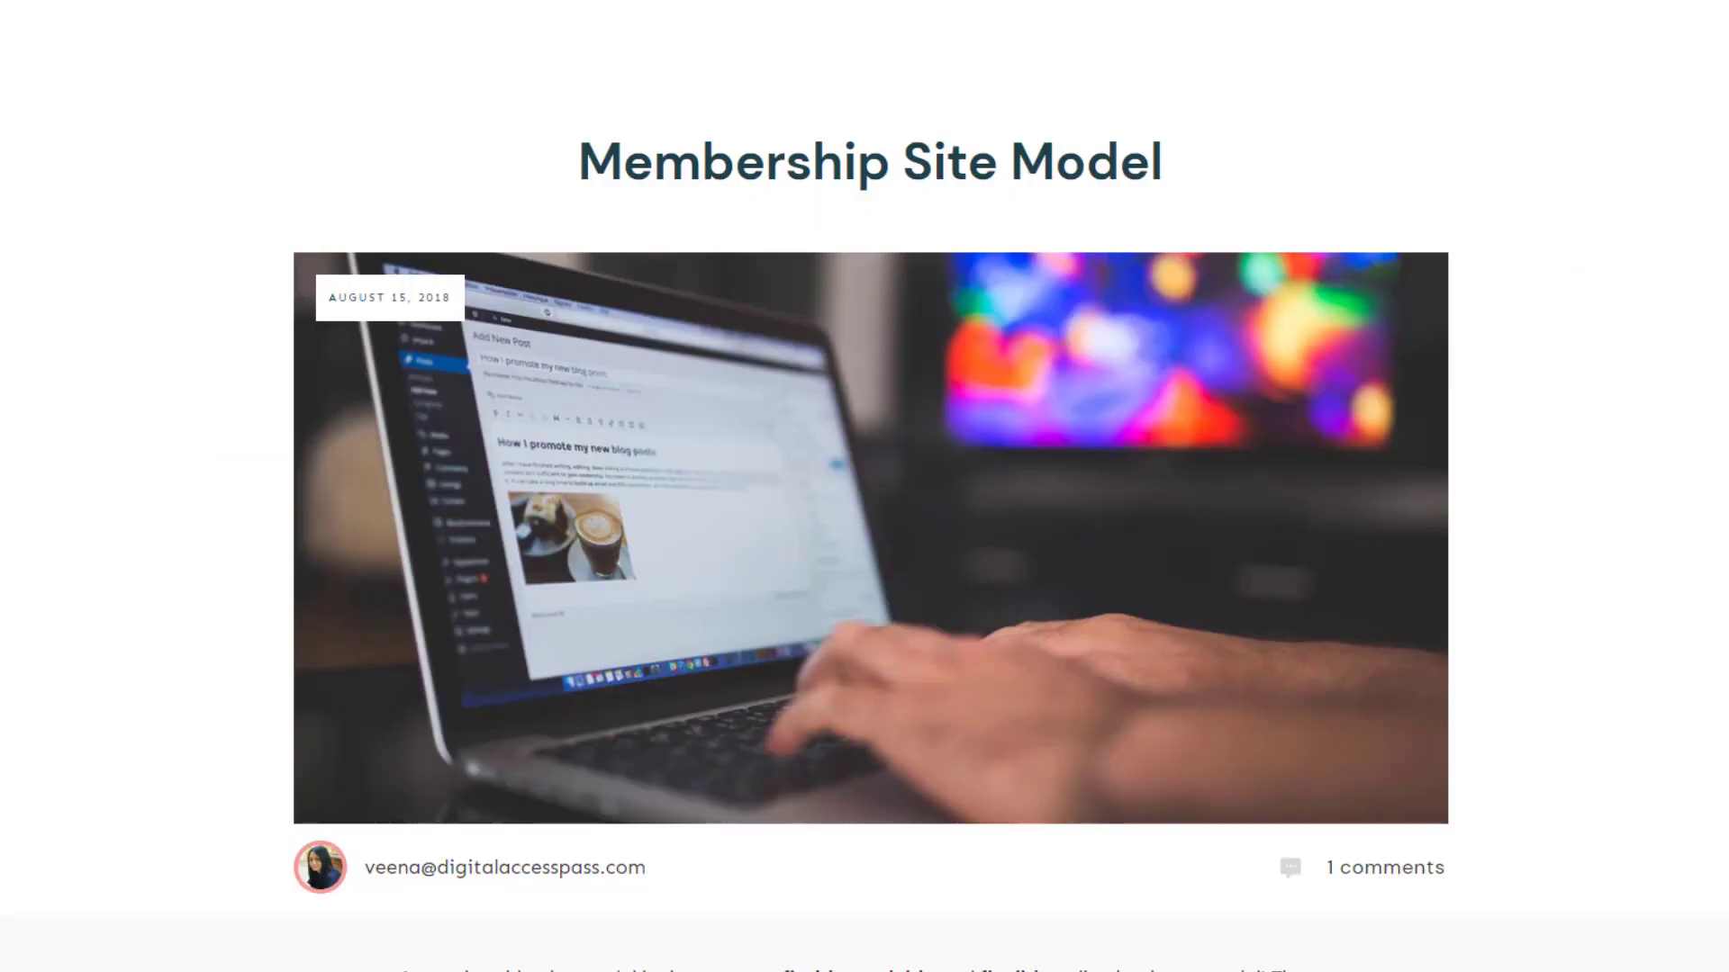
scroll(953, 223, down, 1)
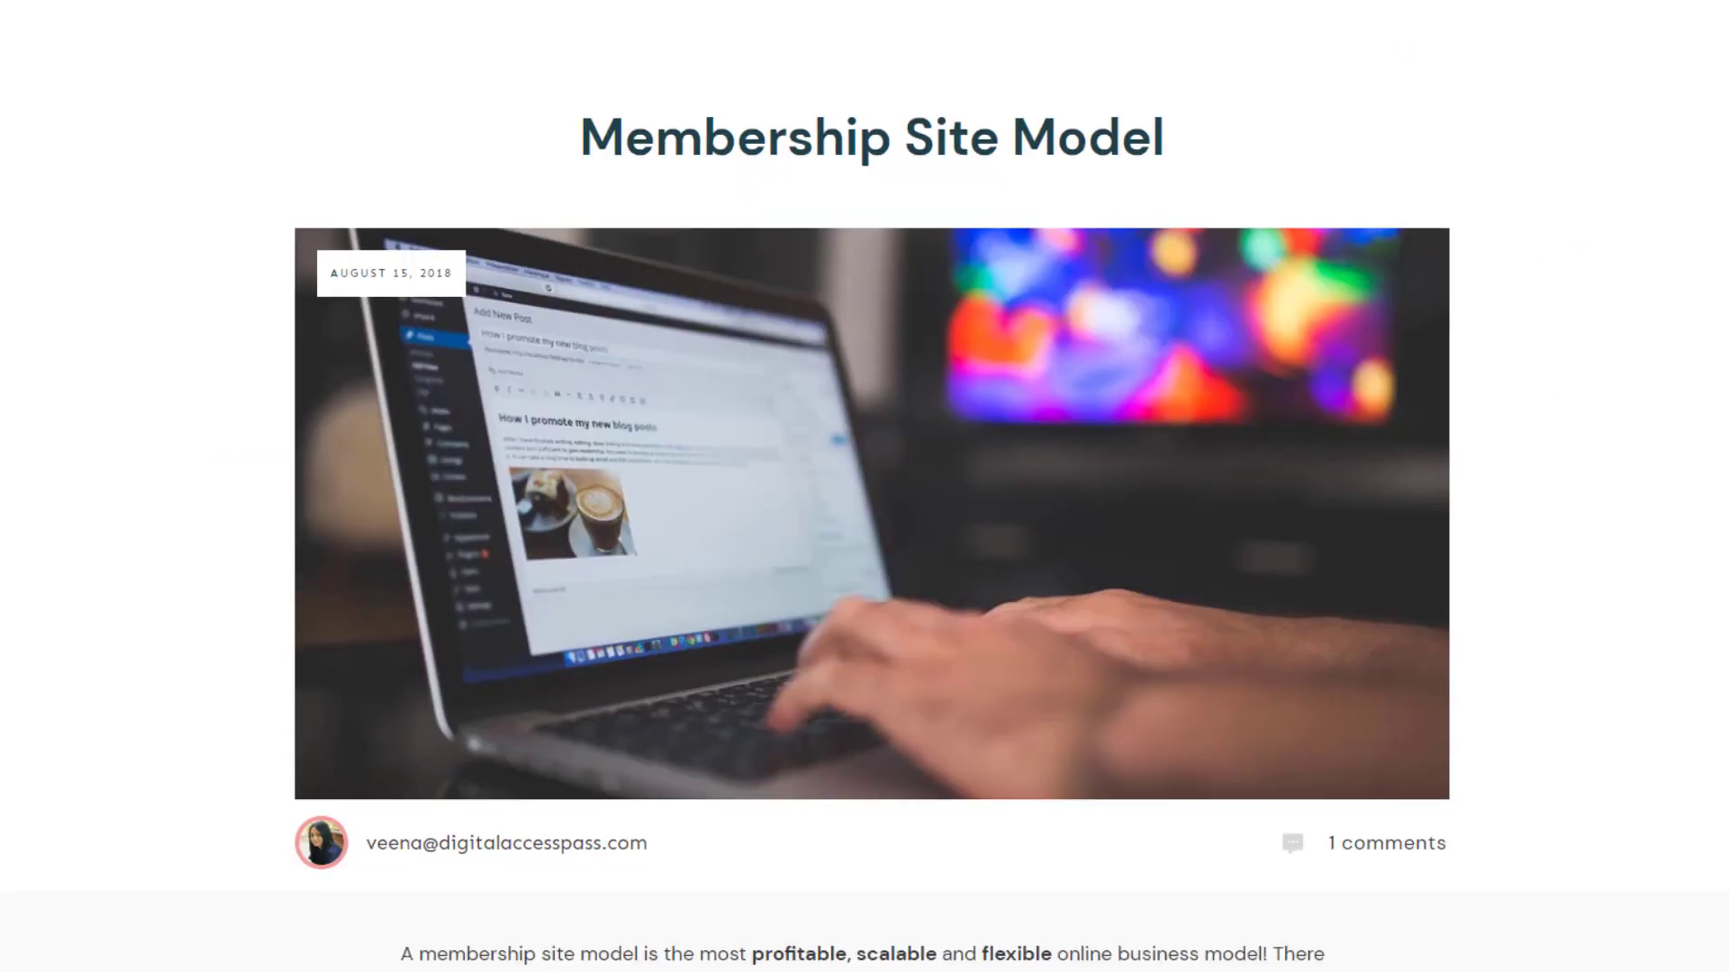
scroll(872, 532, down, 4)
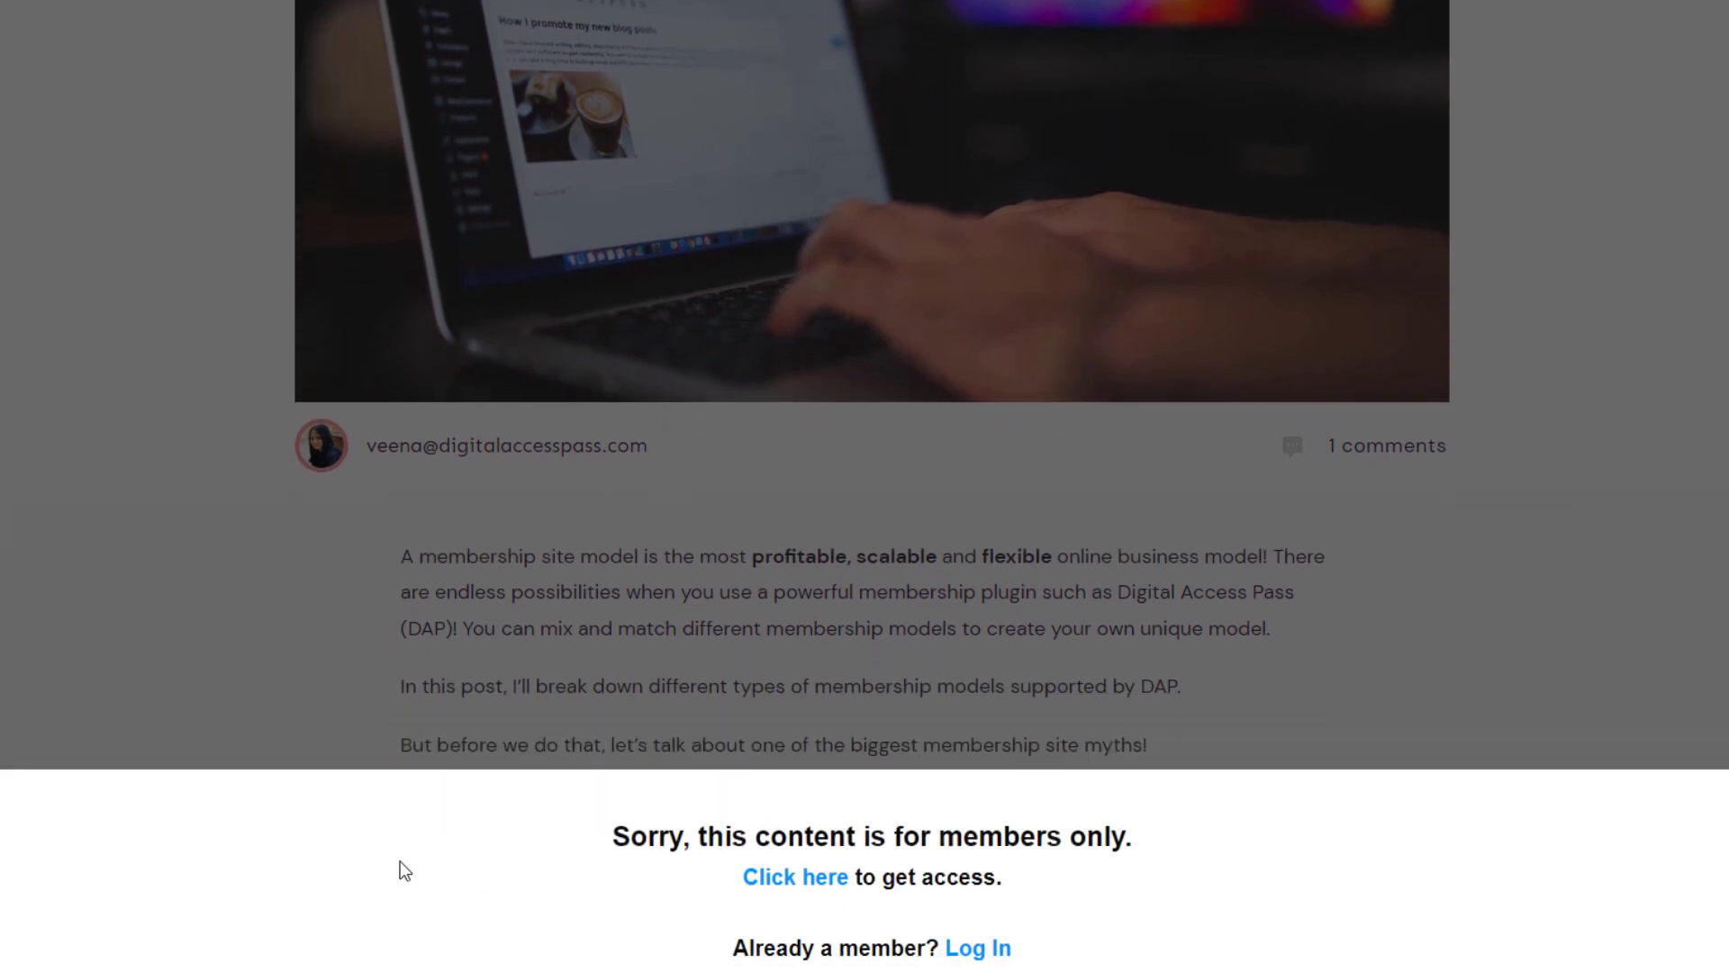
scroll(527, 686, down, 1)
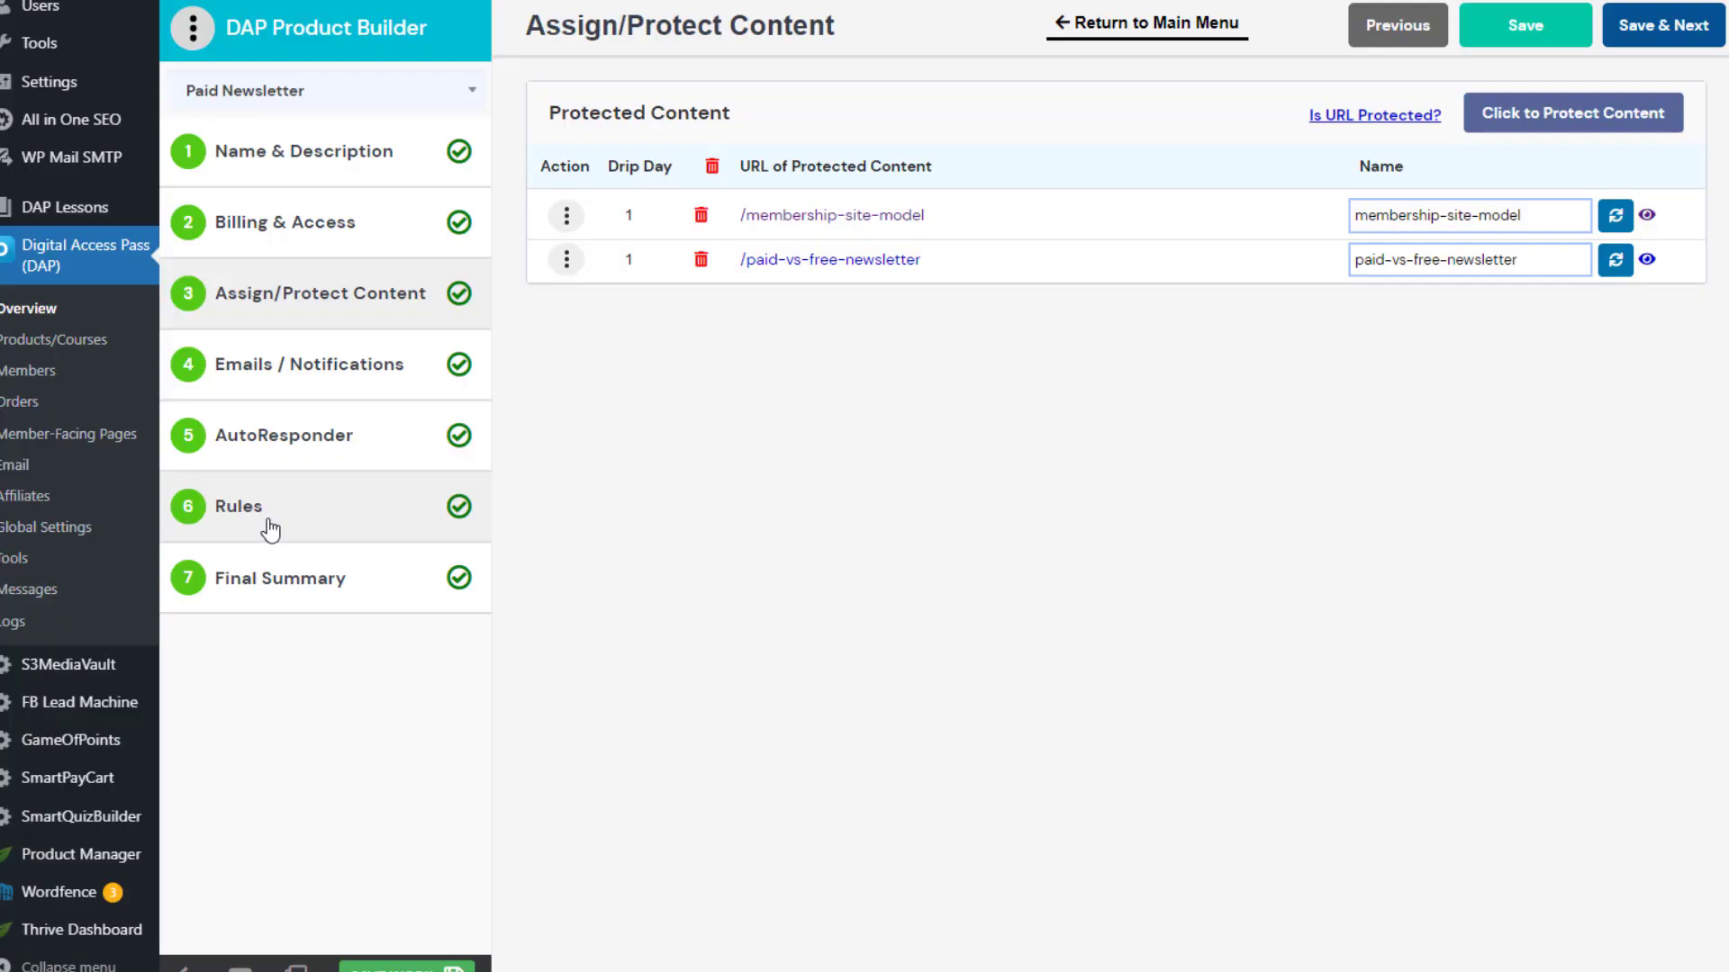
Save the sneak peek settings with the In-page display for the product-level error page, and check the Membership Site Model post
click(270, 530)
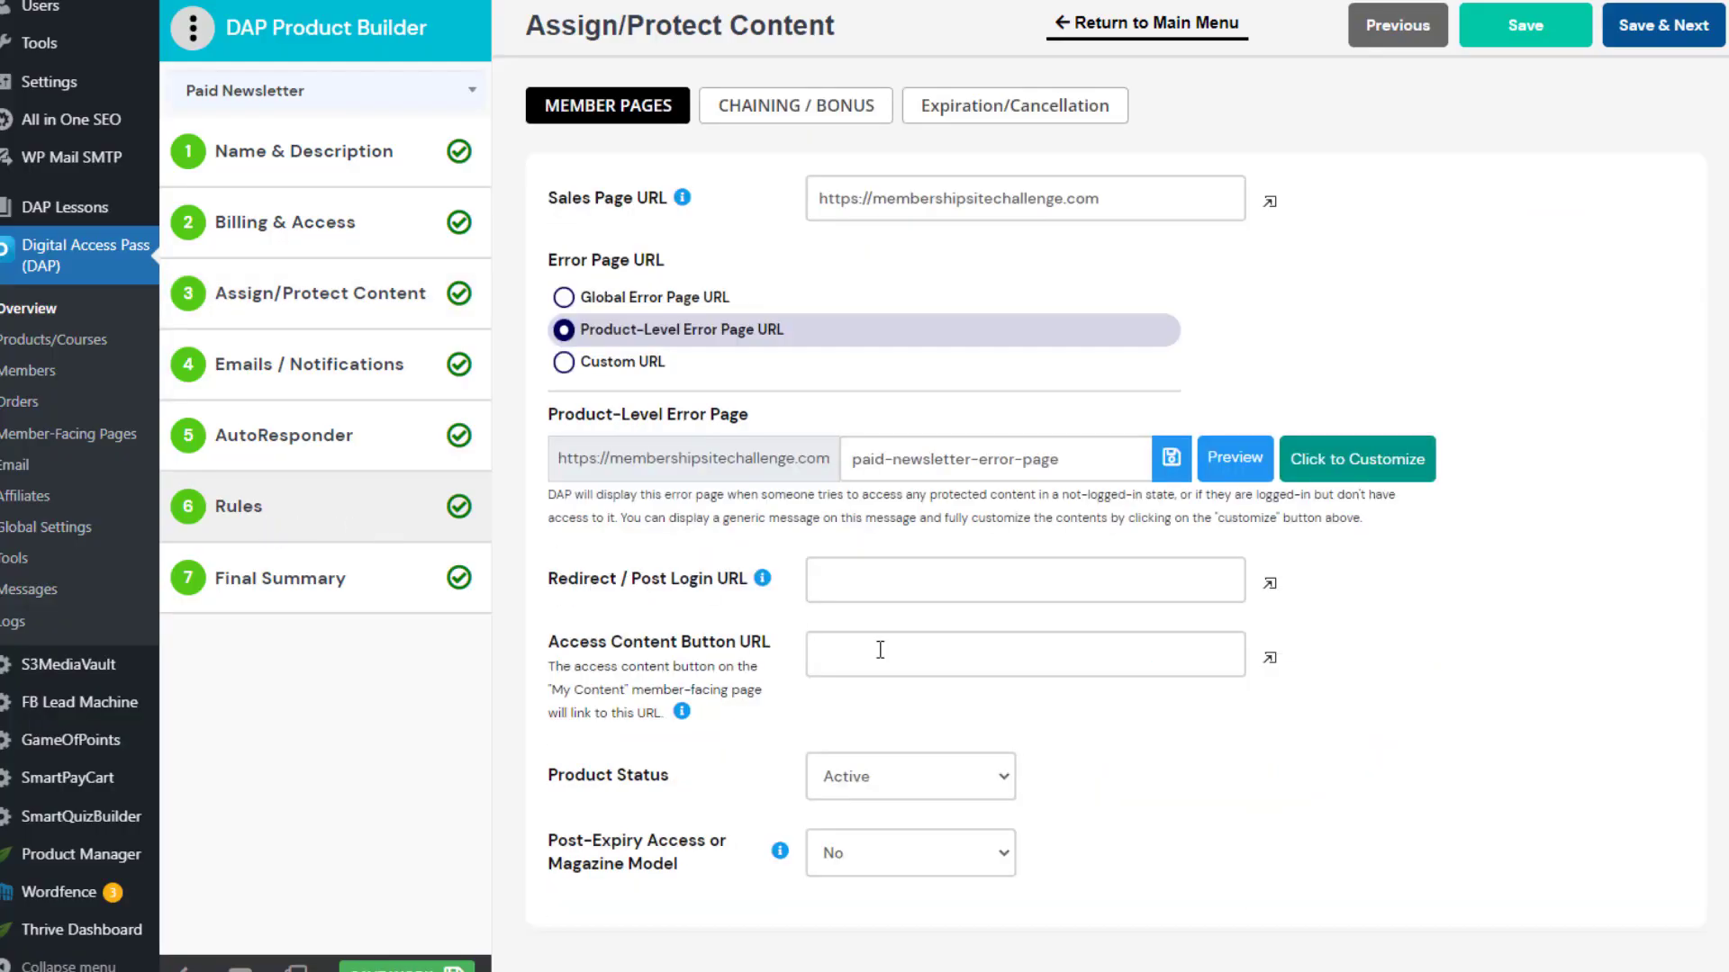
click(1391, 482)
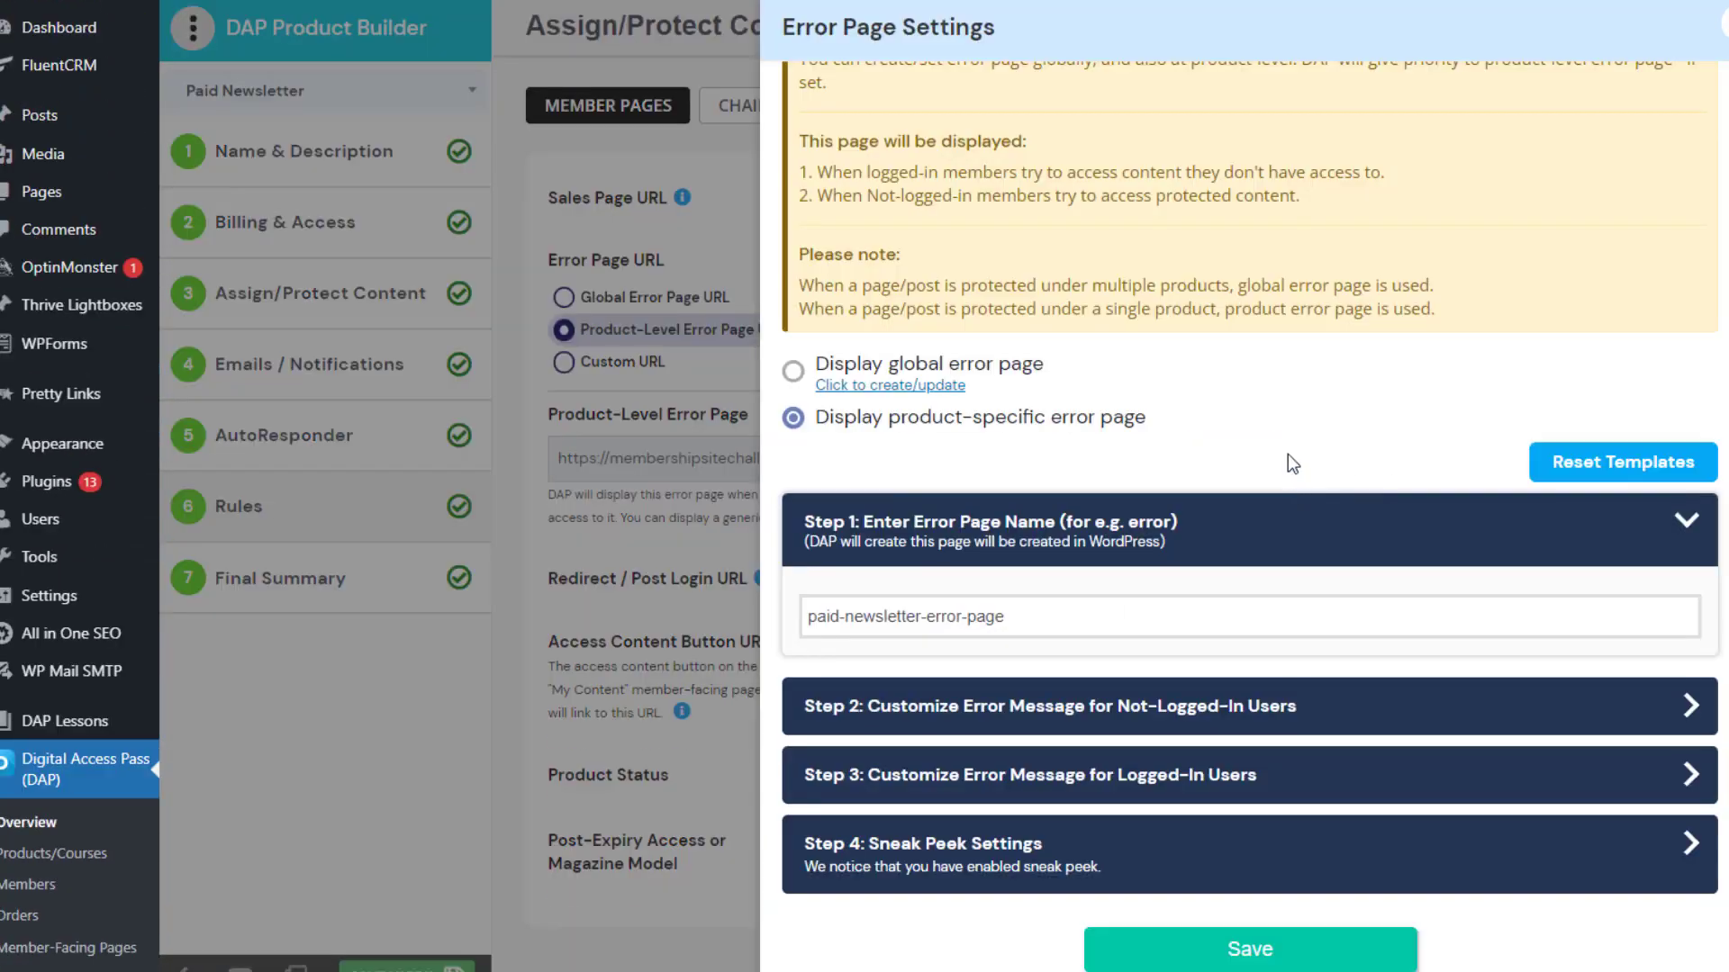
click(976, 863)
scroll(975, 862, down, 1)
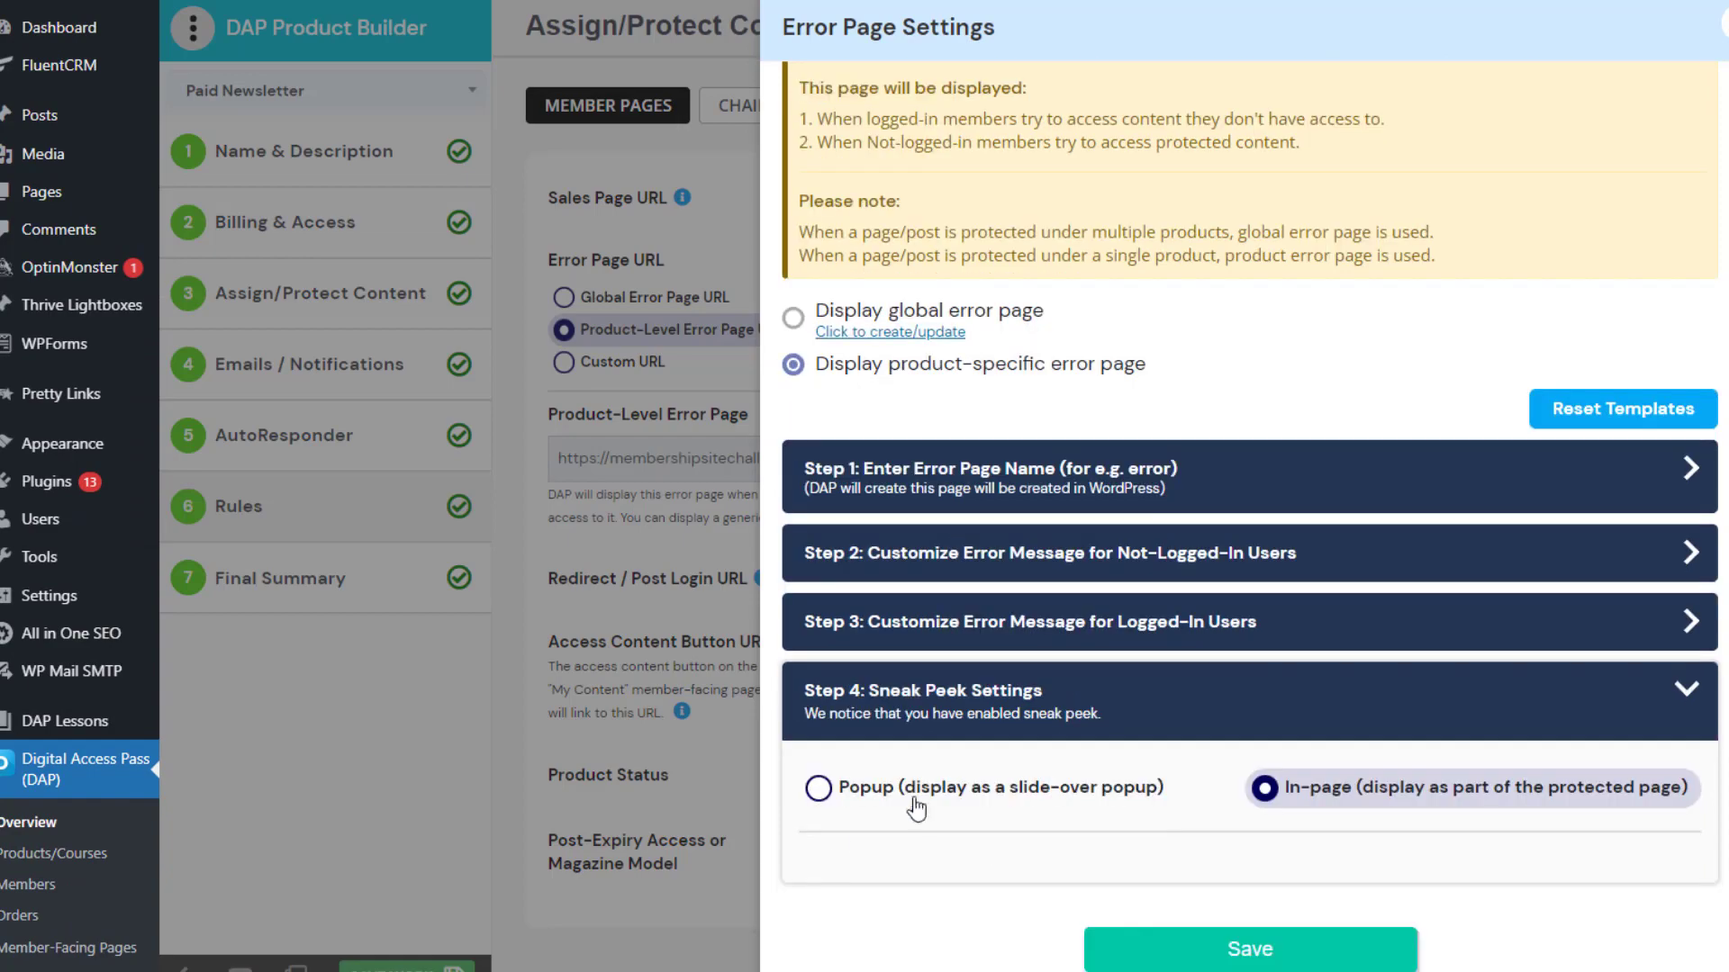
click(1297, 959)
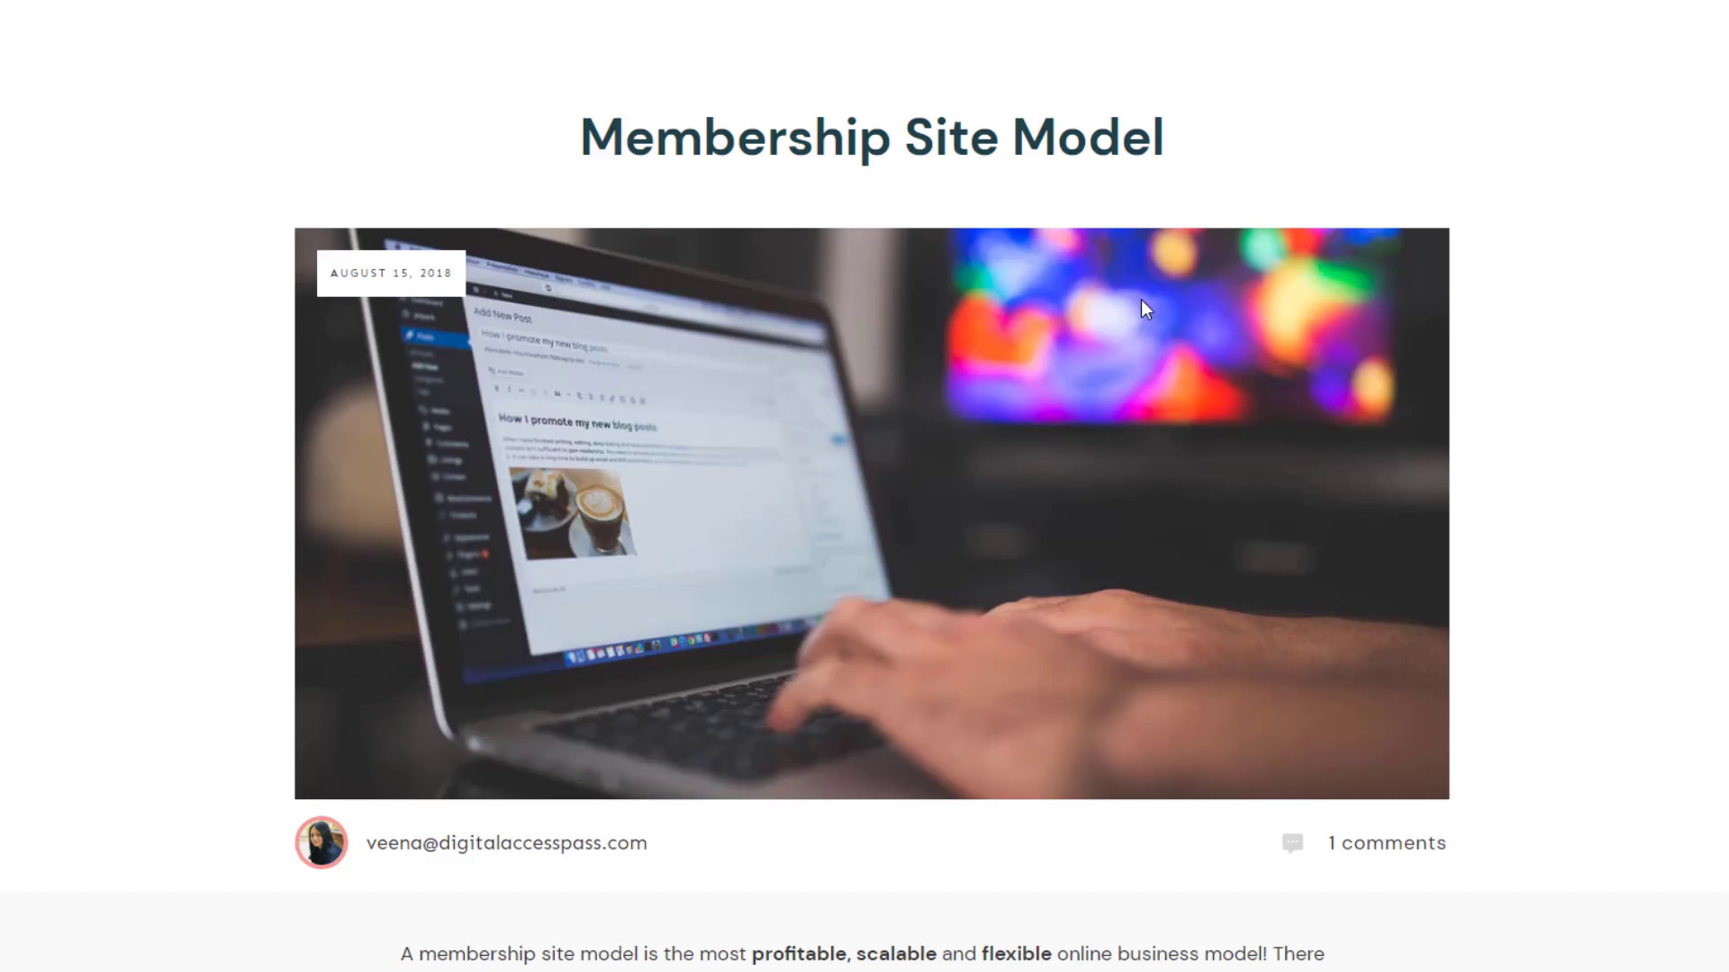
scroll(640, 358, down, 5)
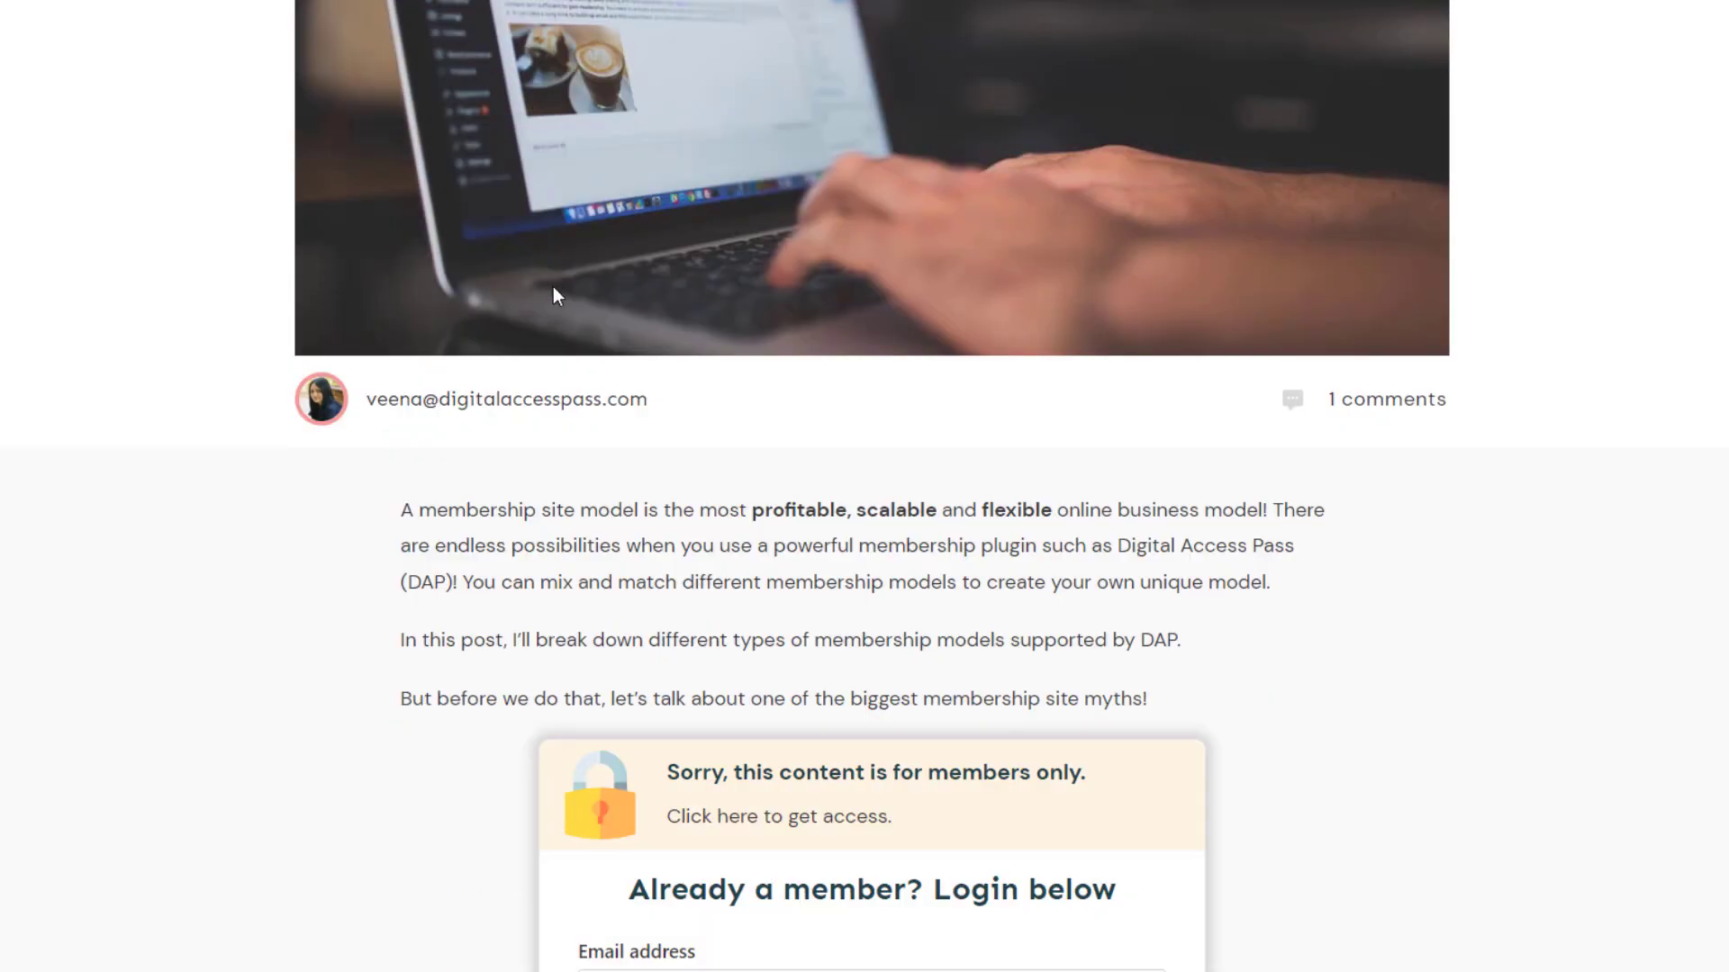
scroll(559, 403, down, 4)
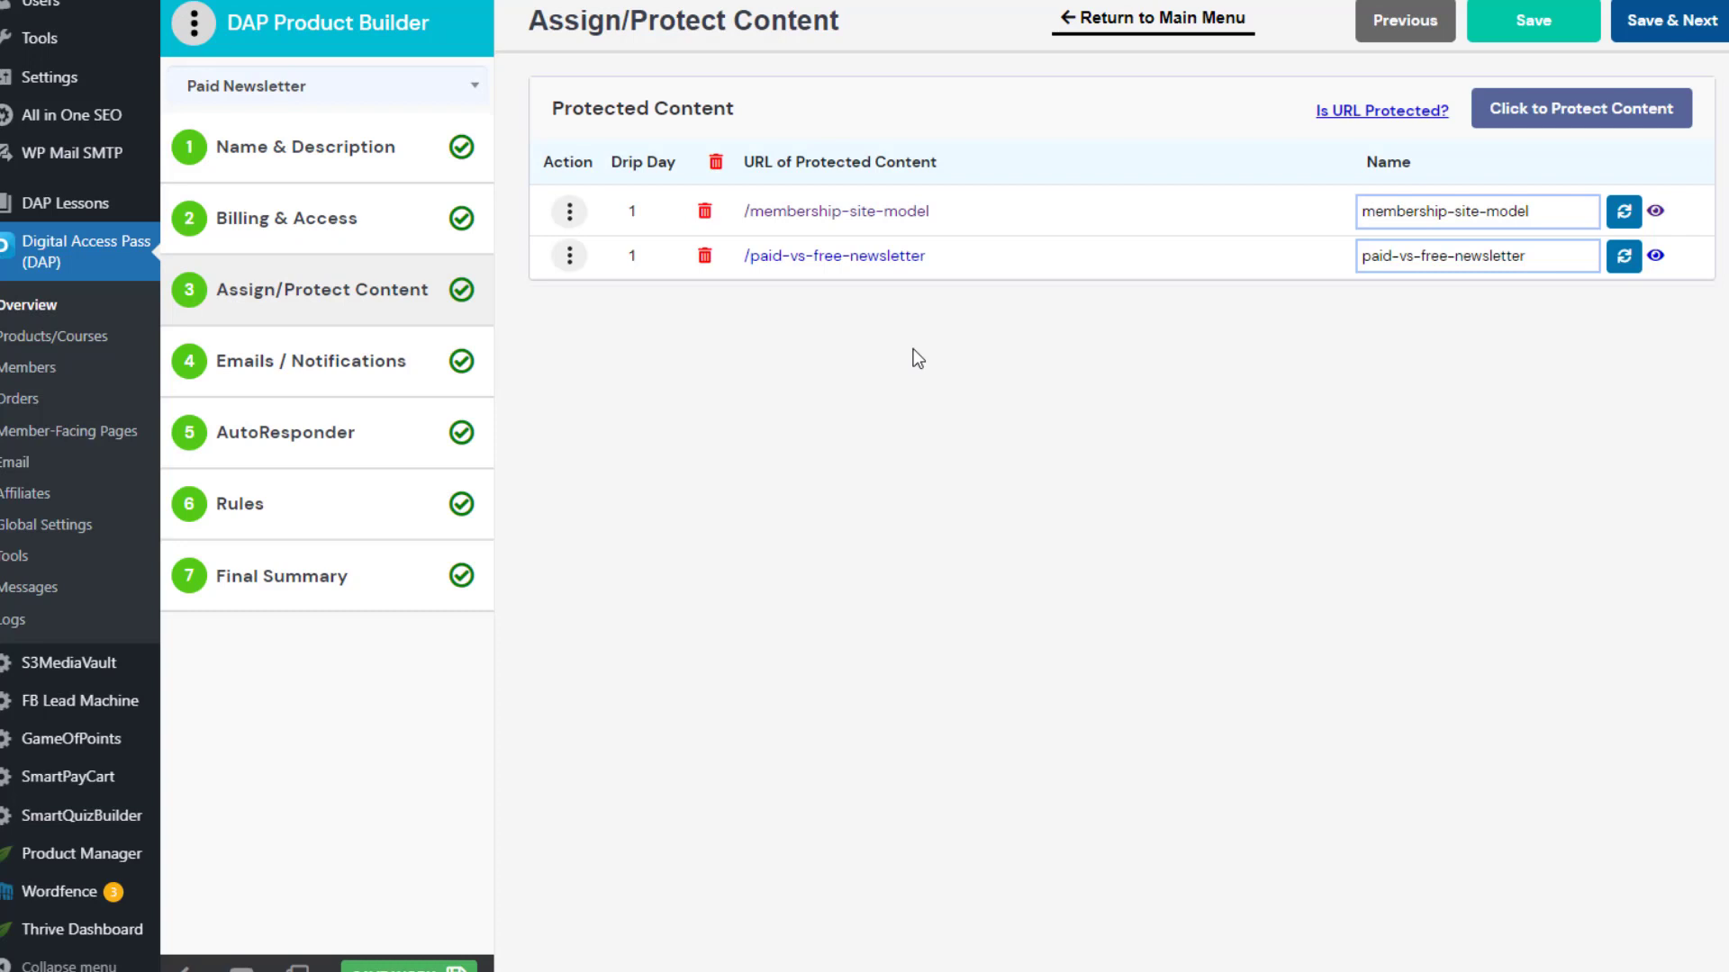
Add the existing page /dap-is-made-for-you/ to the Paid Newsletter product's protected content and save
scroll(913, 348, up, 4)
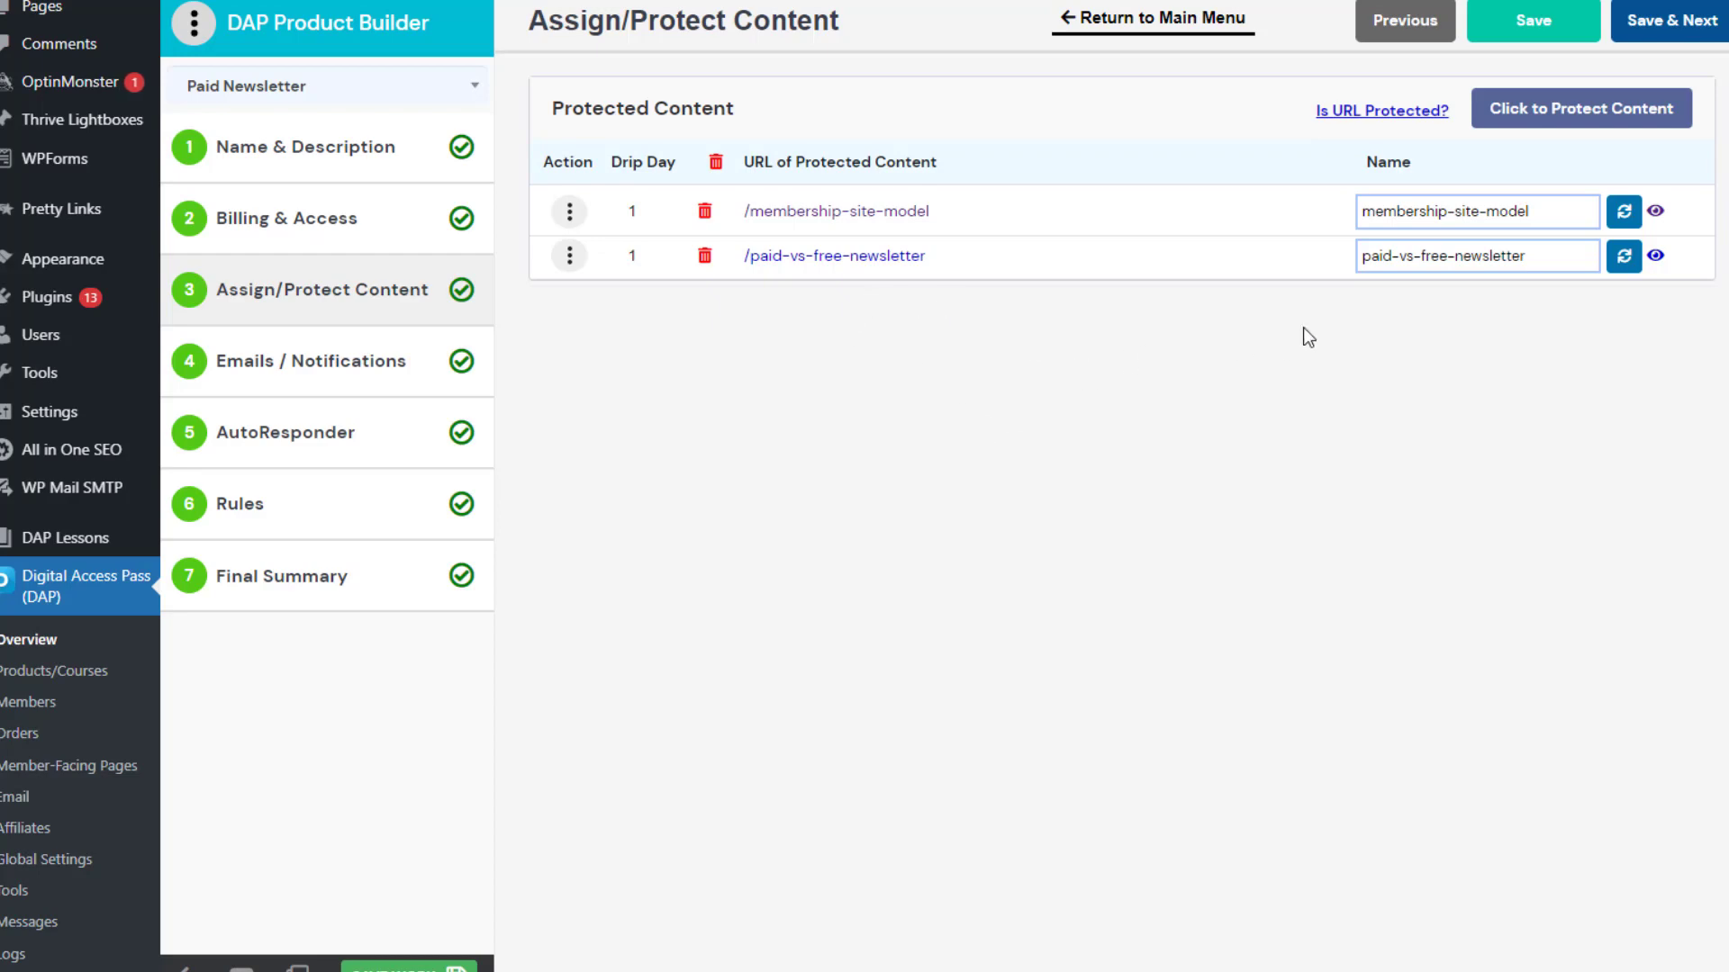
click(1595, 108)
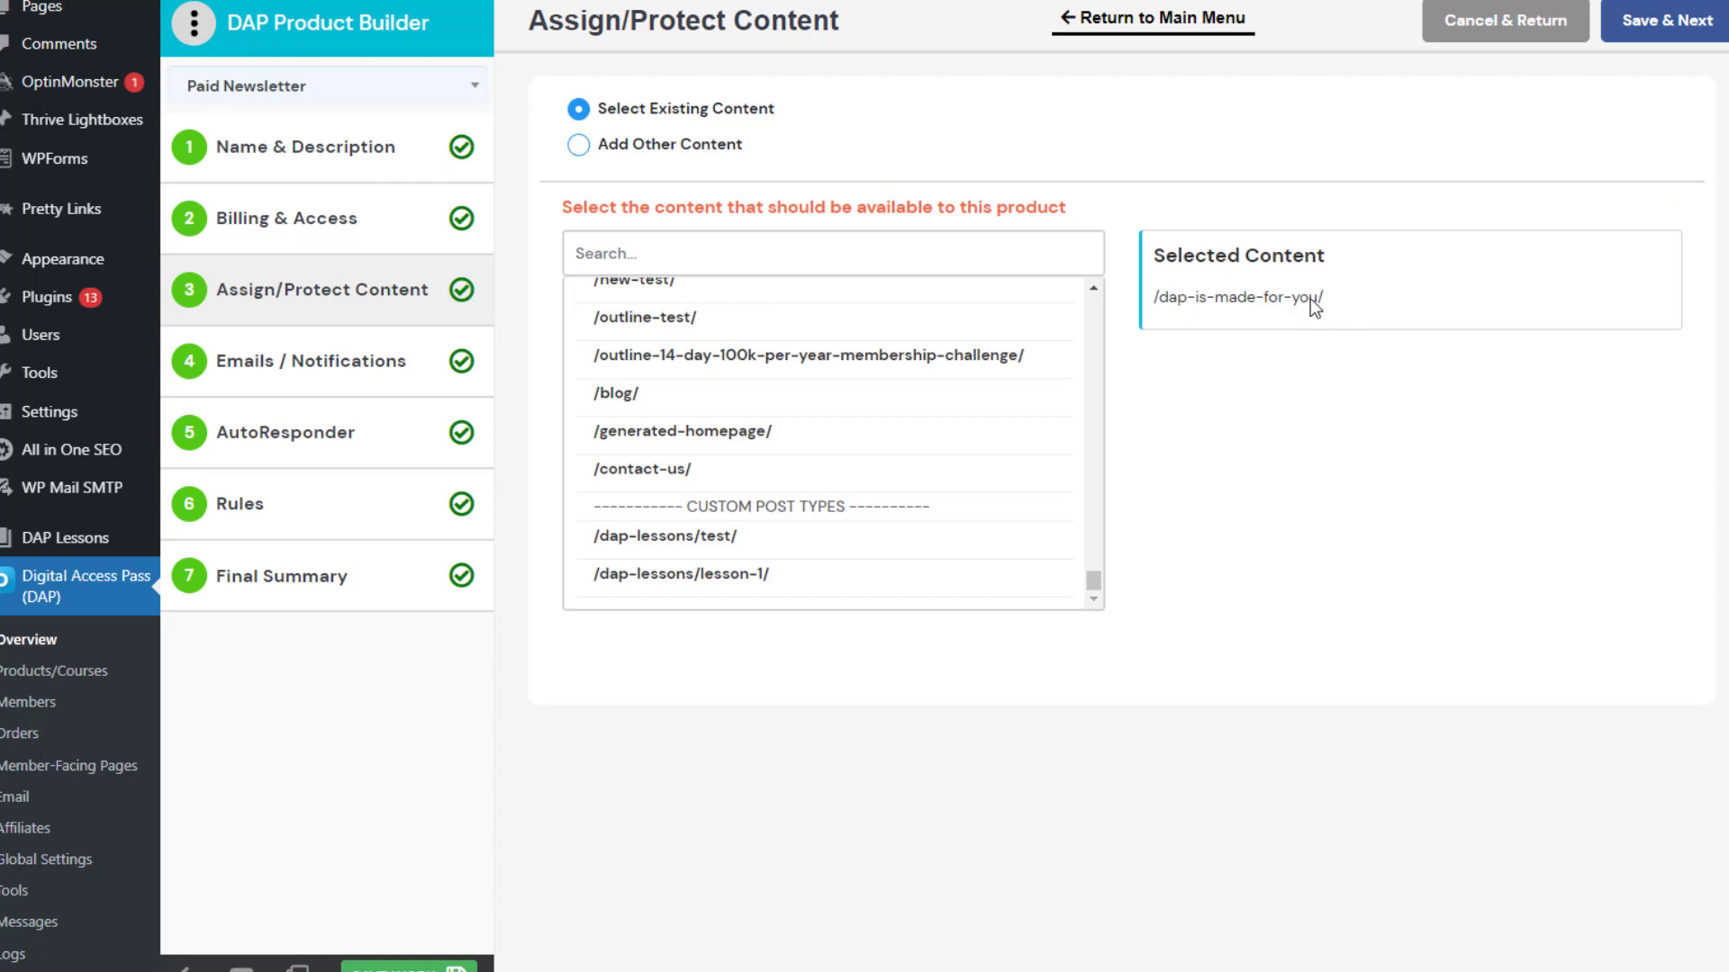
click(1665, 22)
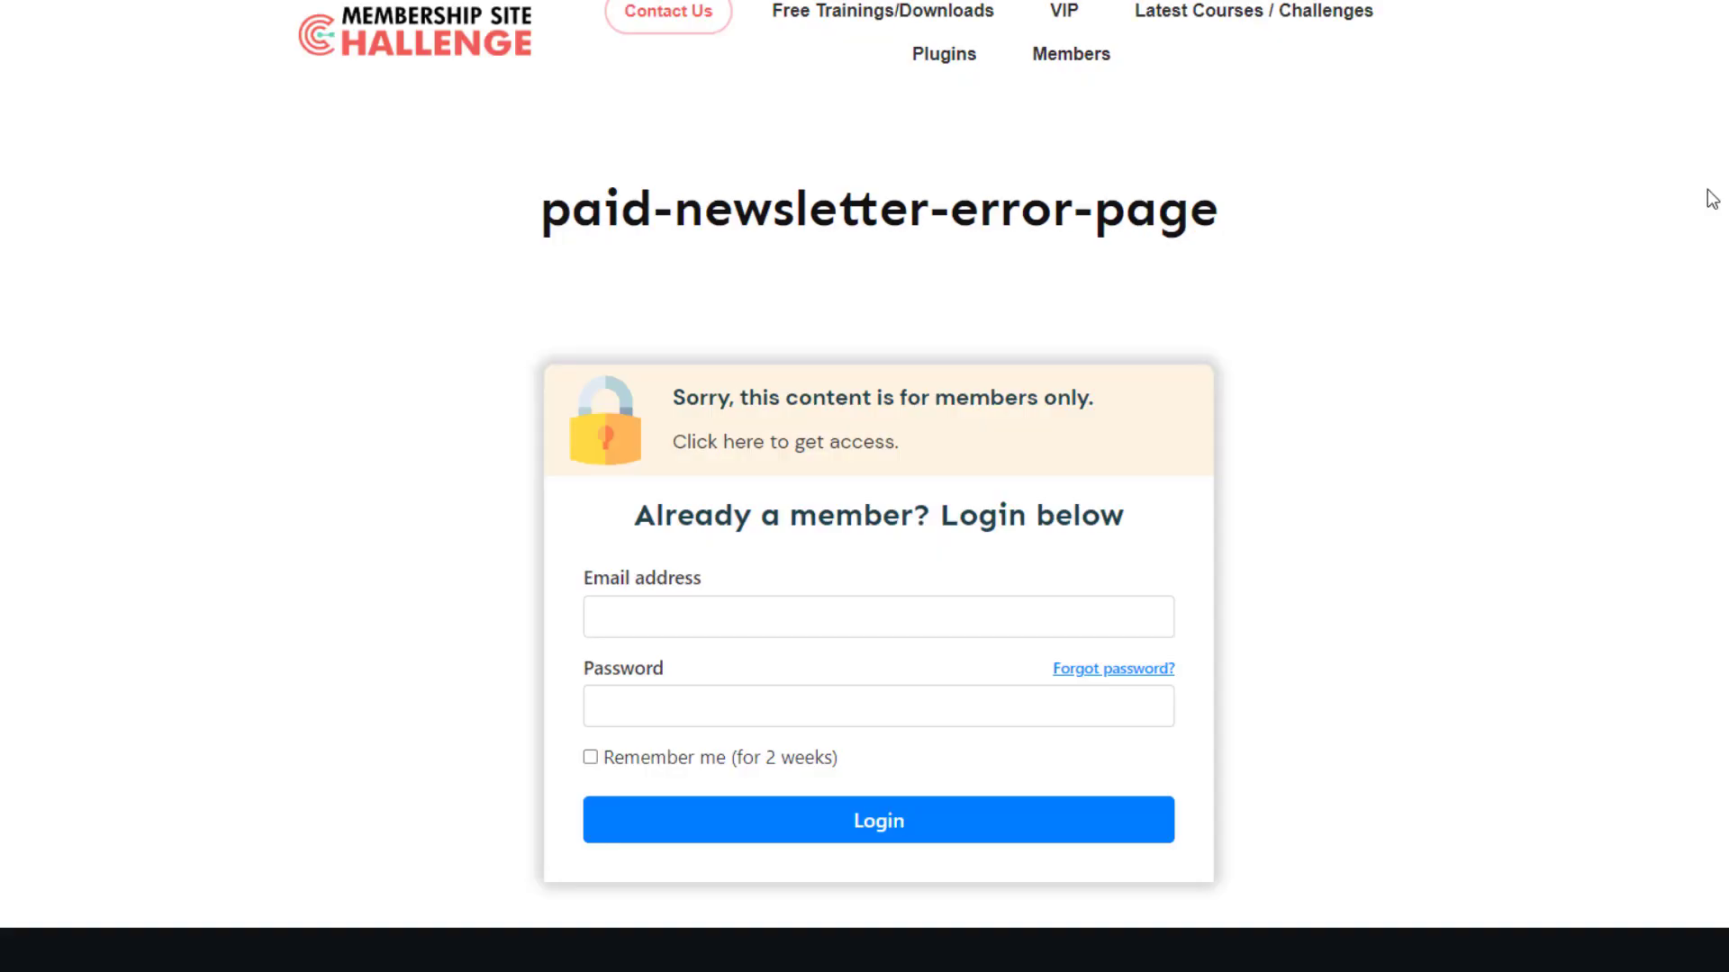
Examine the title of the paid-newsletter-error-page, and preview the page from the product's rules
drag(532, 224, 1255, 298)
click(1254, 299)
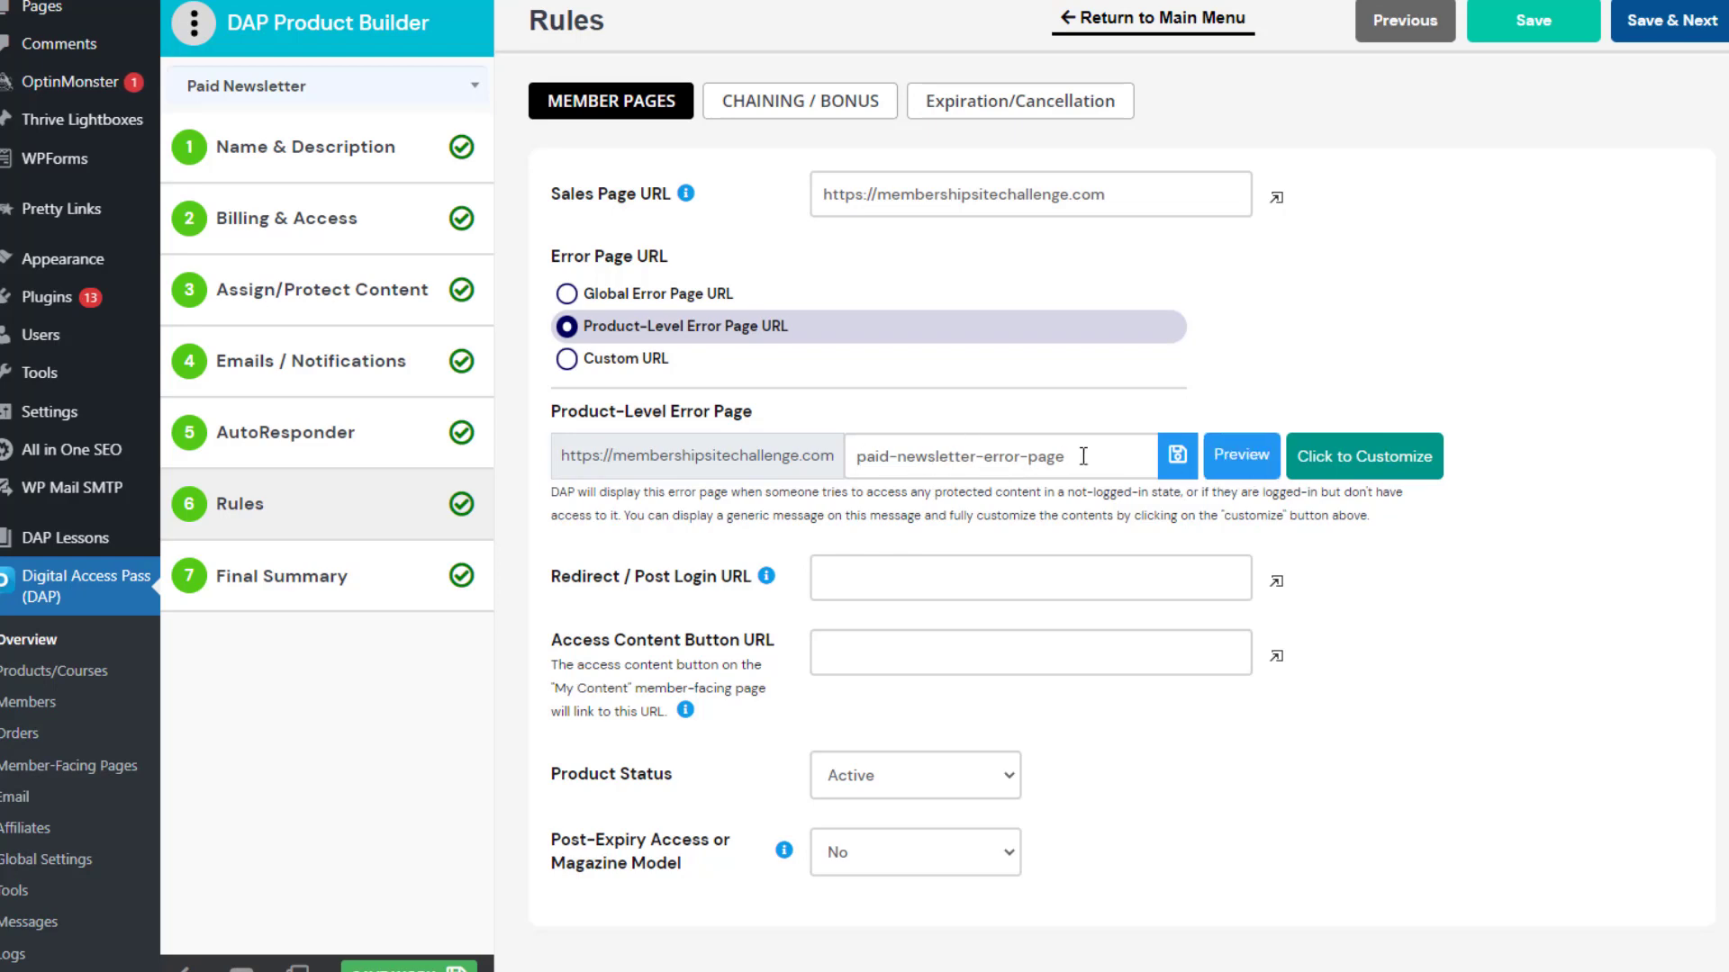
click(1232, 456)
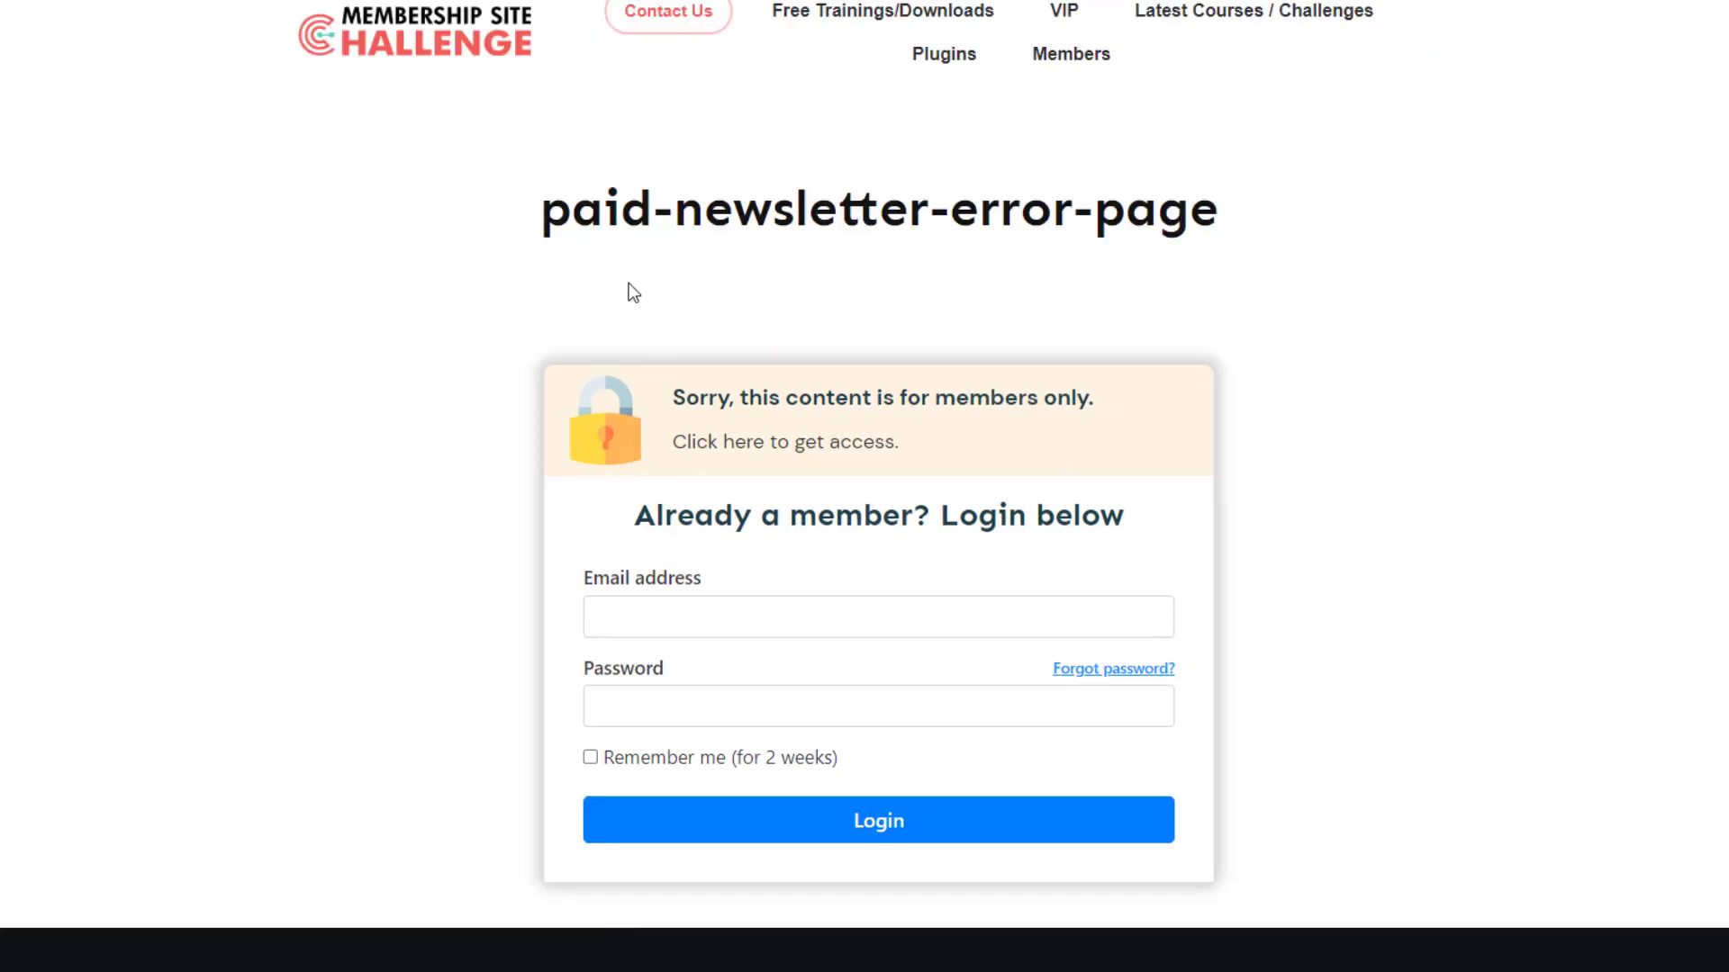
drag(538, 216, 1316, 353)
click(1316, 353)
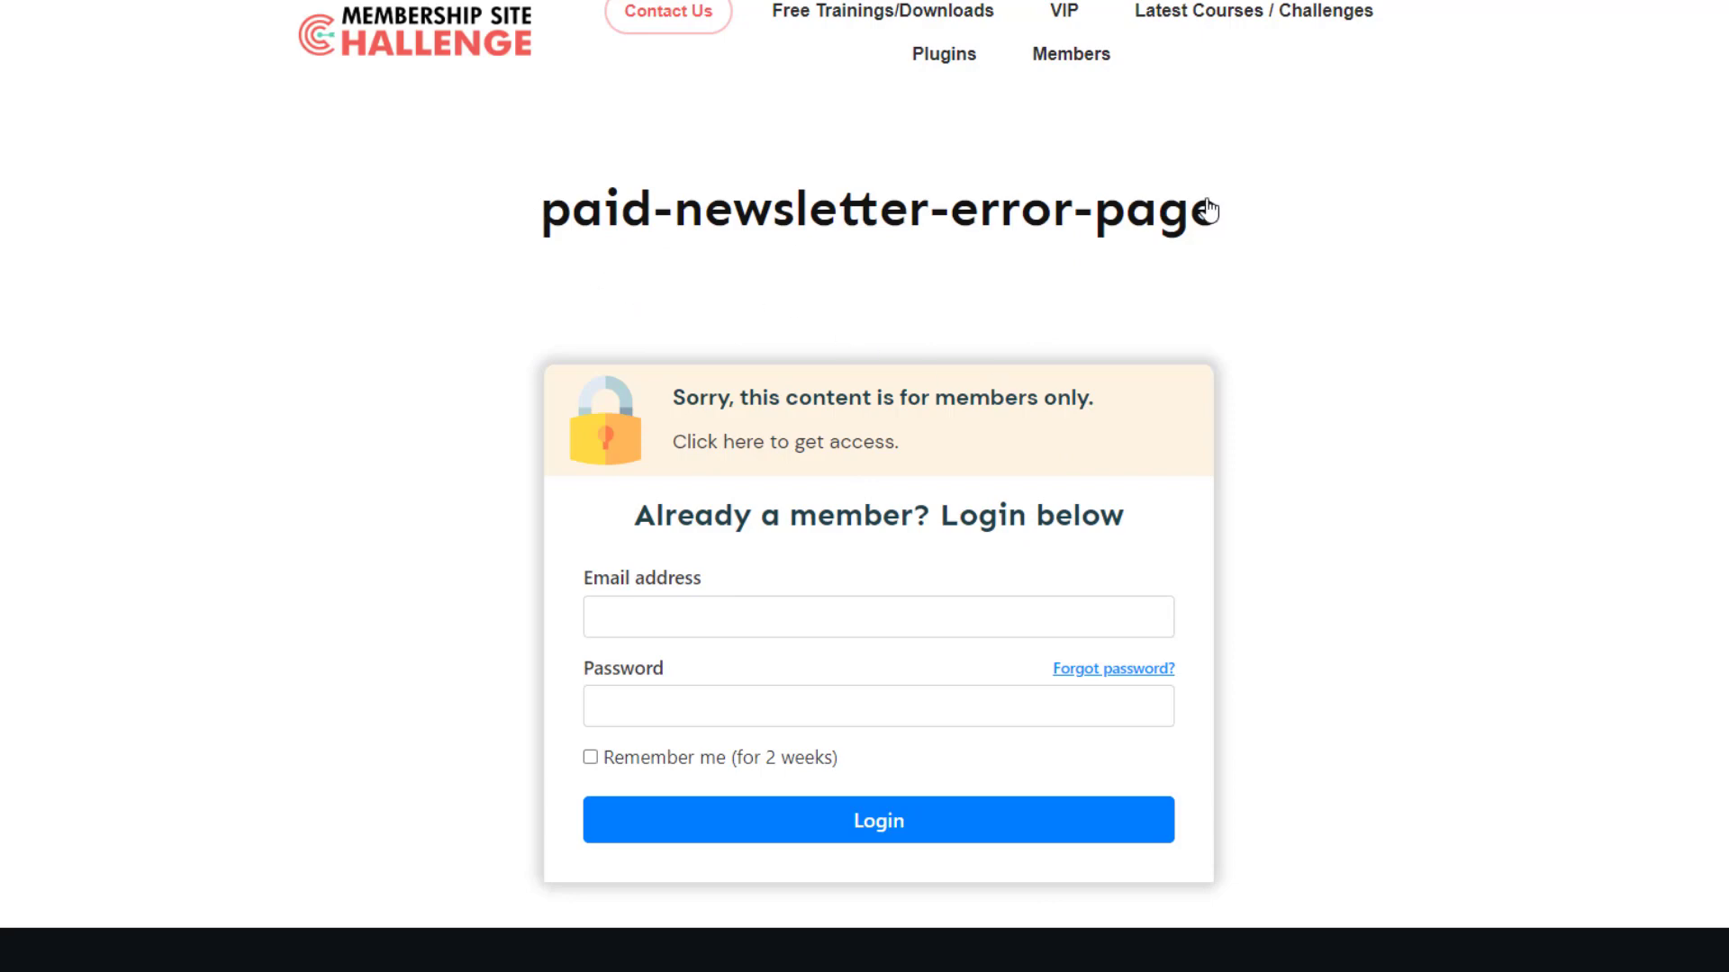